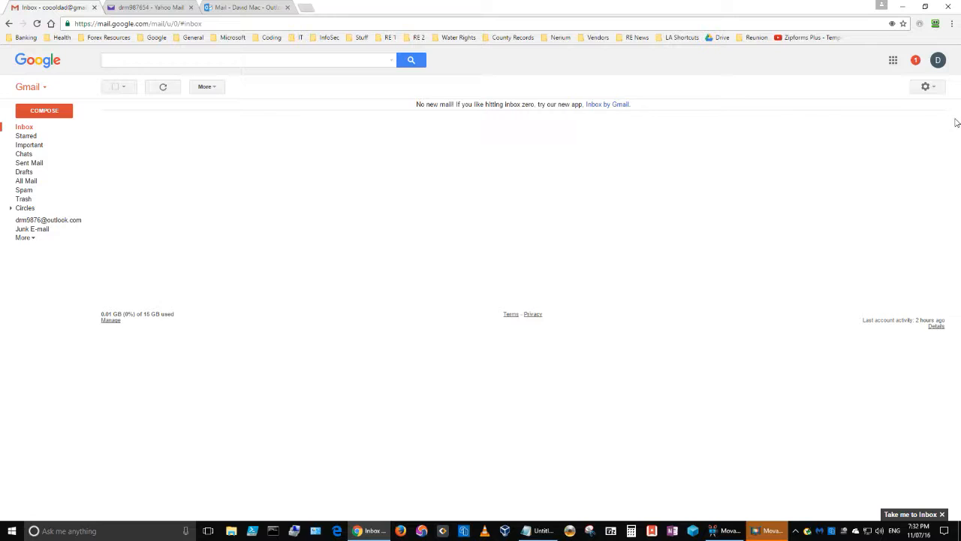
- Open an extra blank tab next to the mail tabs
{"action": "left_click", "coordinate": [771, 531]}
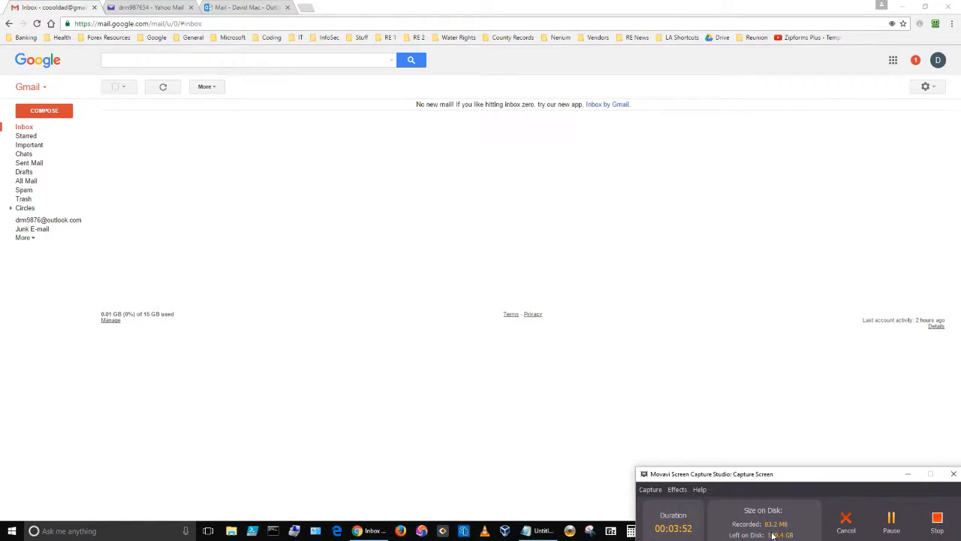
{"action": "left_click", "coordinate": [908, 474]}
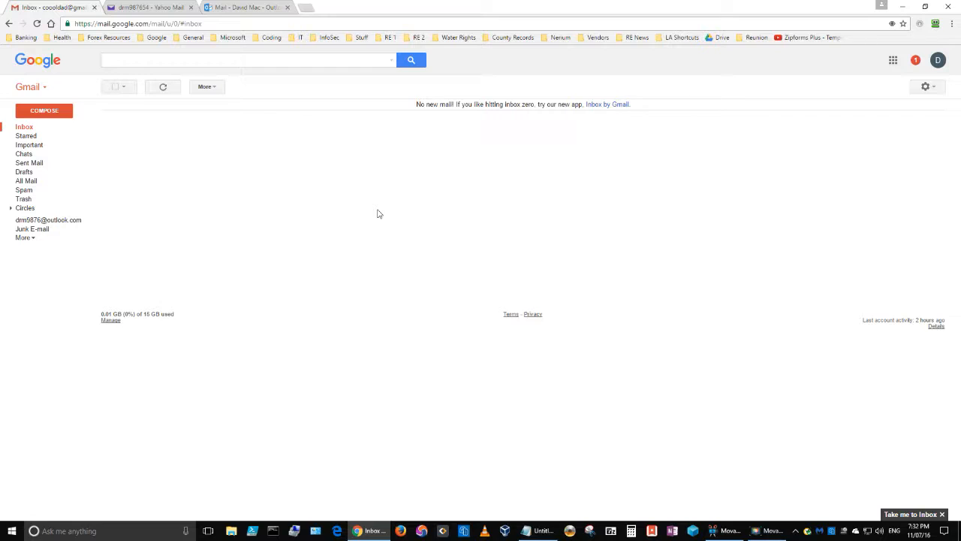
{"action": "left_click", "coordinate": [305, 9]}
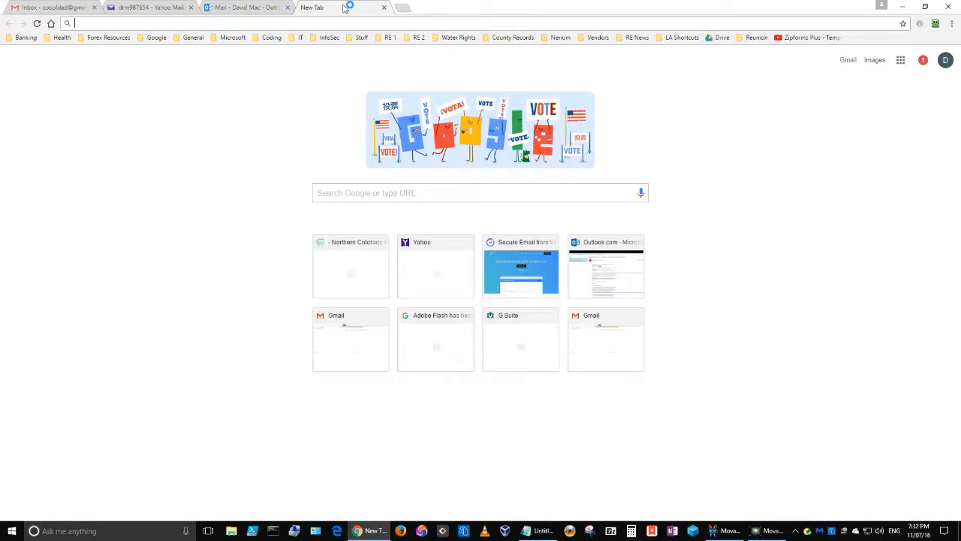
- Cycle through the Gmail, Yahoo Mail and Outlook Mail inboxes, ending on the empty Gmail inbox
{"action": "left_click", "coordinate": [47, 9]}
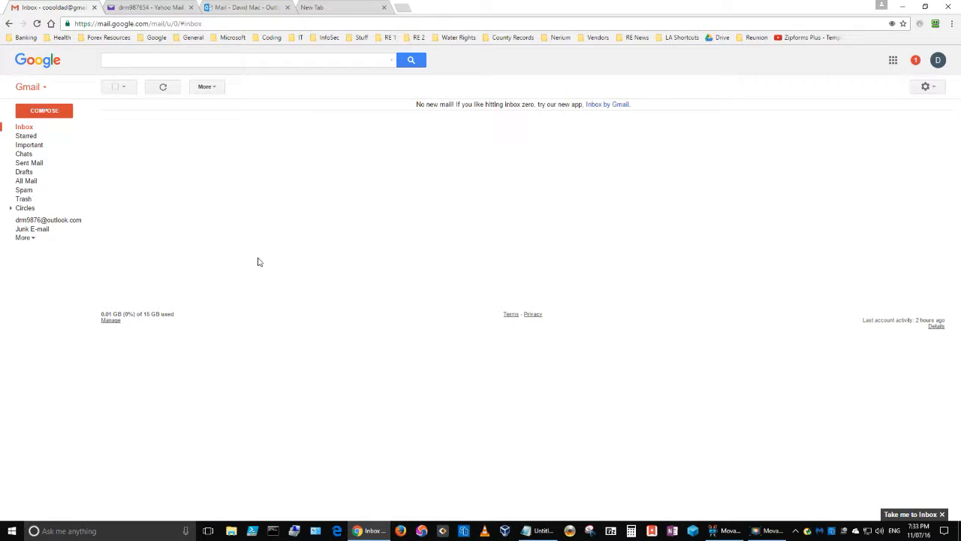
{"action": "left_click", "coordinate": [150, 8]}
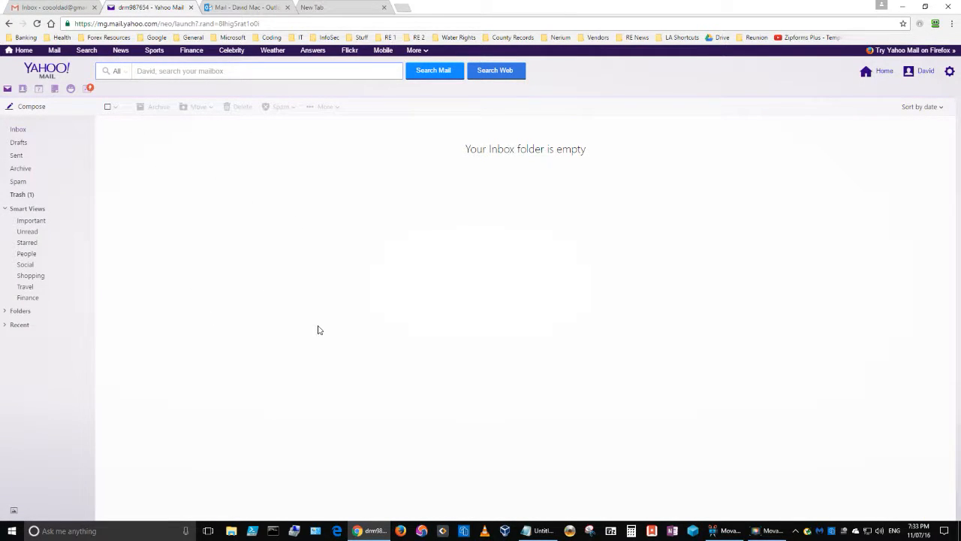
{"action": "left_click", "coordinate": [220, 7]}
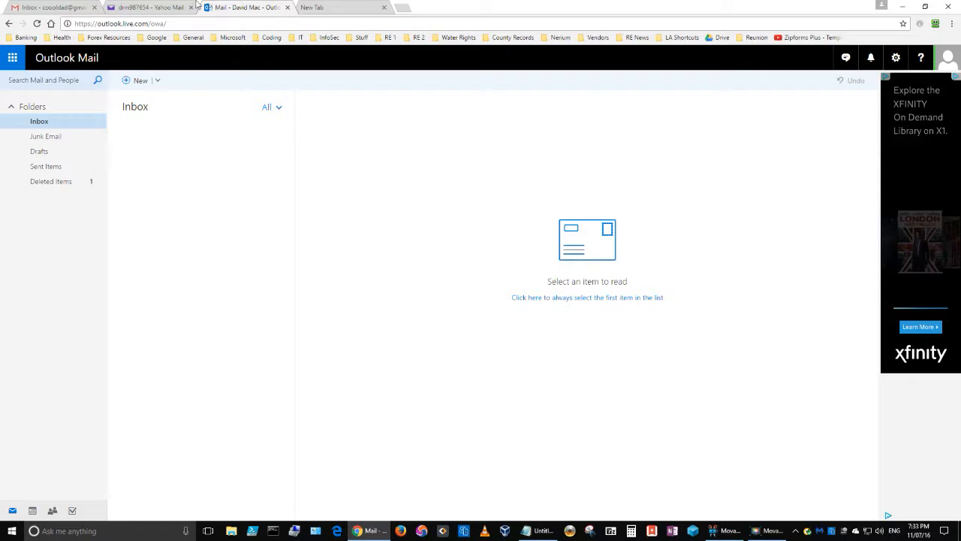
{"action": "left_click", "coordinate": [173, 8]}
{"action": "left_click", "coordinate": [63, 8]}
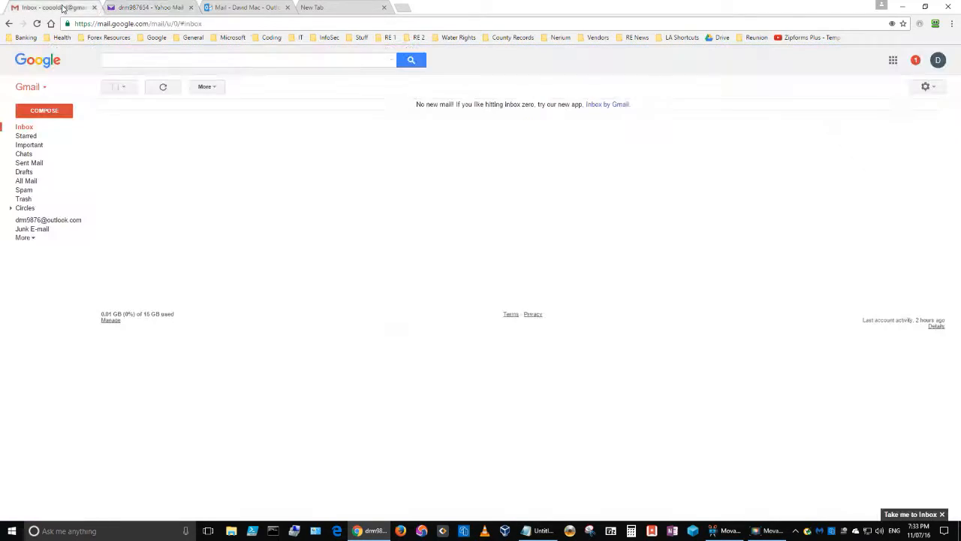
{"action": "left_click", "coordinate": [129, 7]}
{"action": "left_click", "coordinate": [222, 10]}
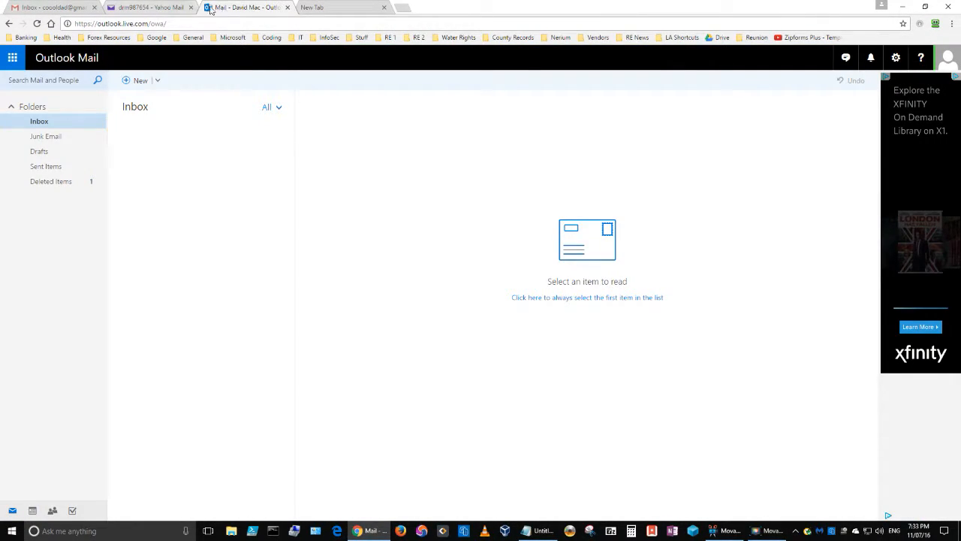
{"action": "left_click", "coordinate": [144, 10]}
{"action": "left_click", "coordinate": [48, 10]}
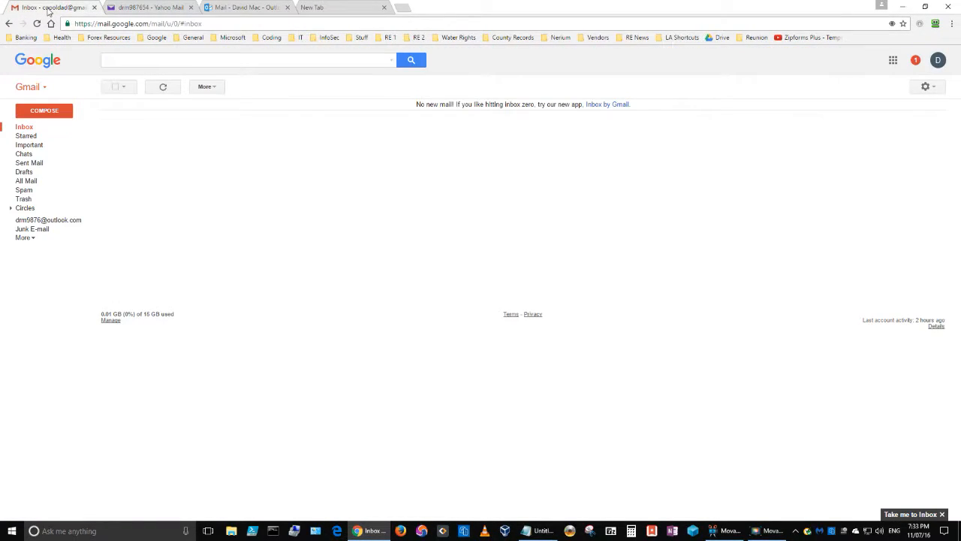
{"action": "left_click", "coordinate": [144, 9]}
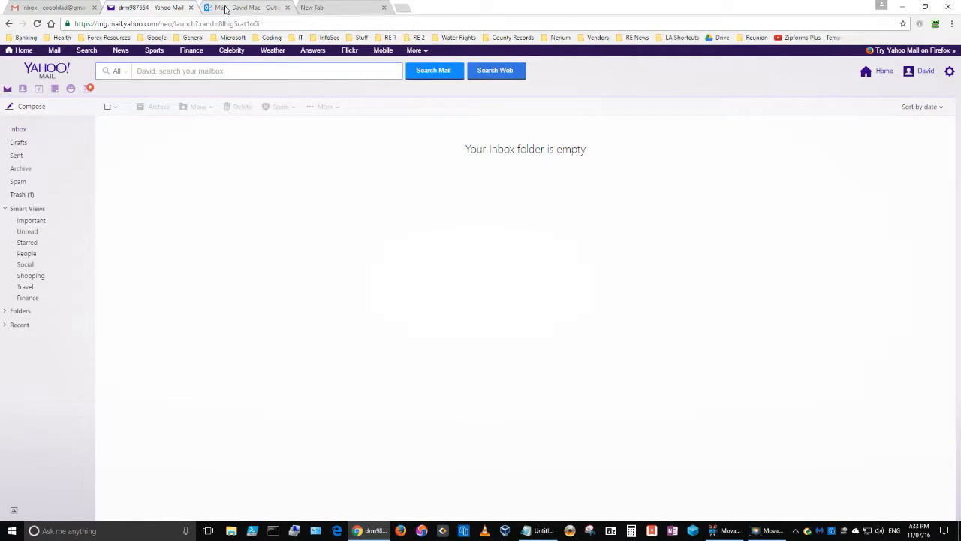
{"action": "left_click", "coordinate": [225, 9]}
{"action": "left_click", "coordinate": [52, 9]}
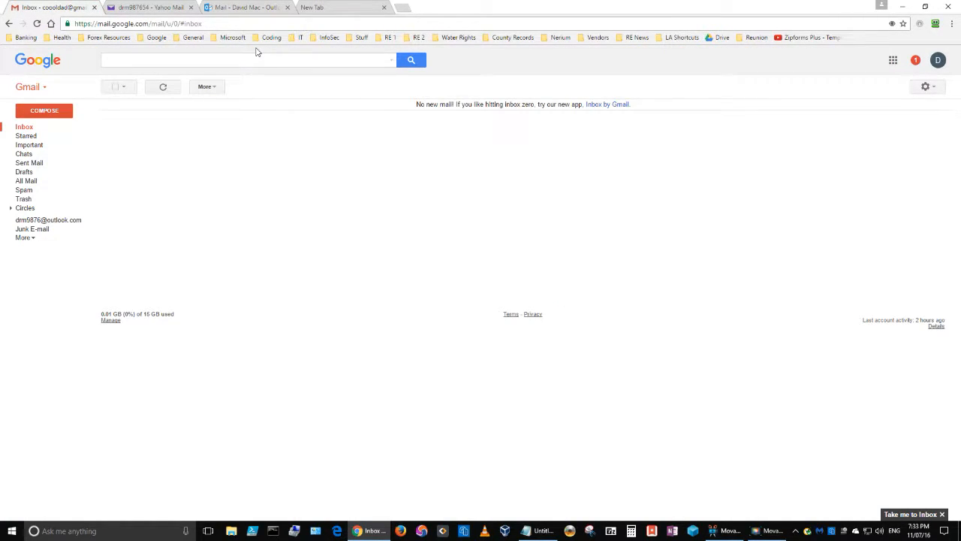
- Load virtru.com in the new blank tab
{"action": "left_click", "coordinate": [336, 10]}
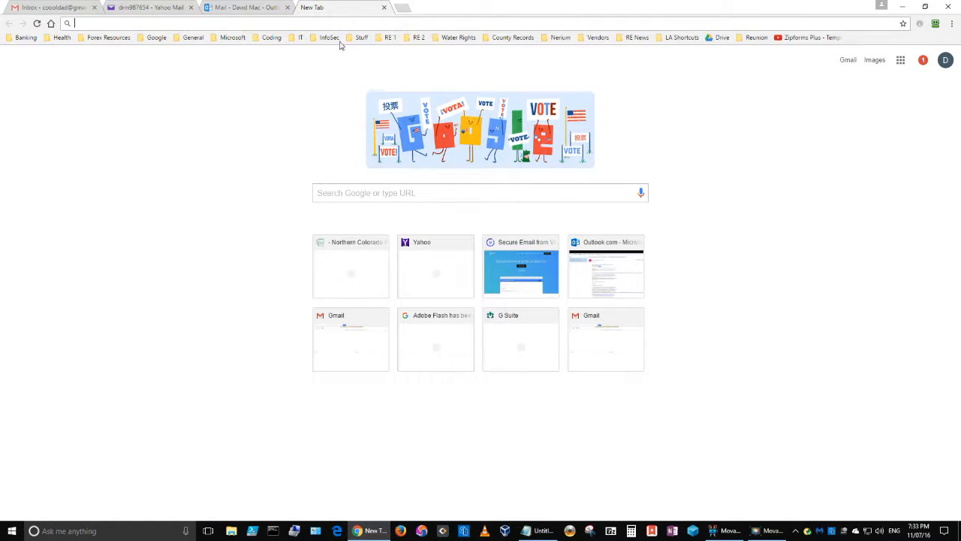
{"action": "type", "text": "virtru.com"}
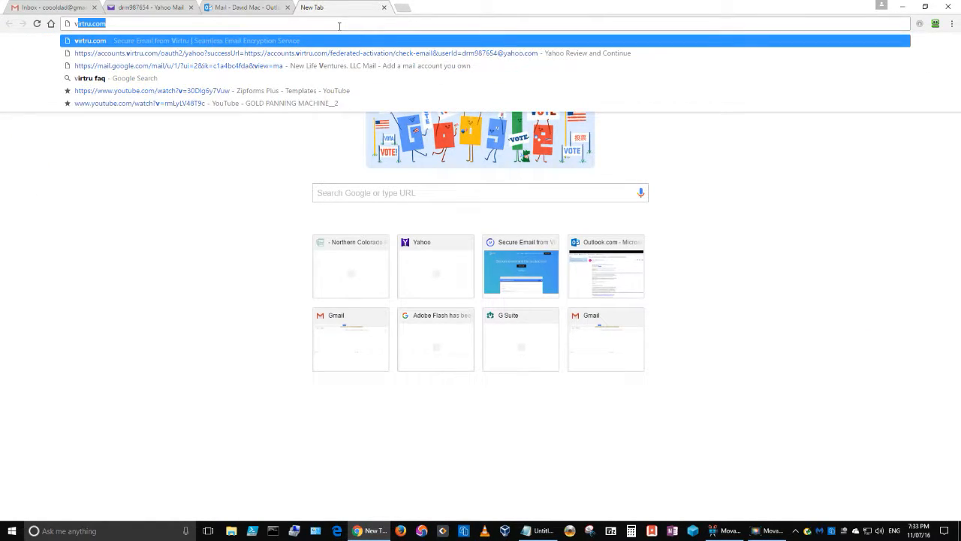
{"action": "key", "text": "Return"}
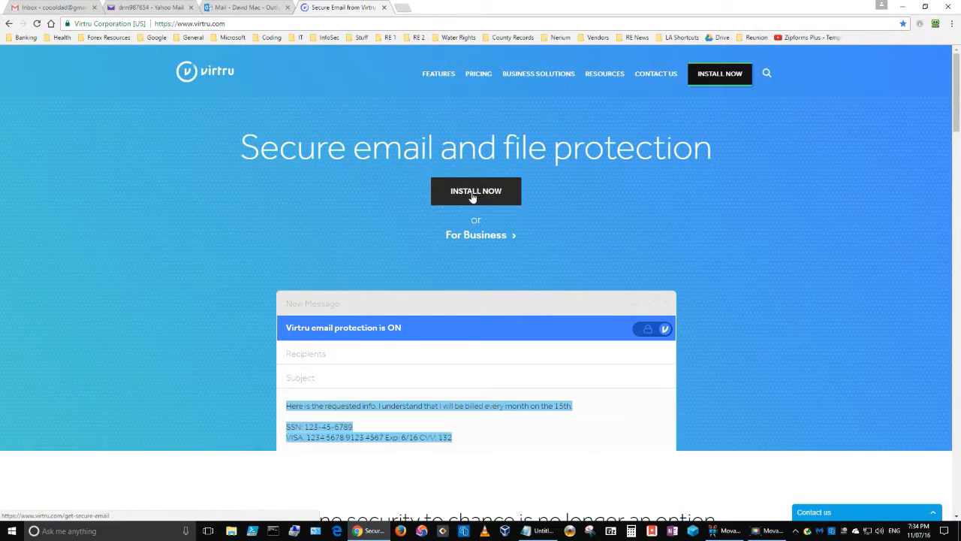
- Go to Virtru's download page and start the free Chrome installation
{"action": "left_click", "coordinate": [476, 193]}
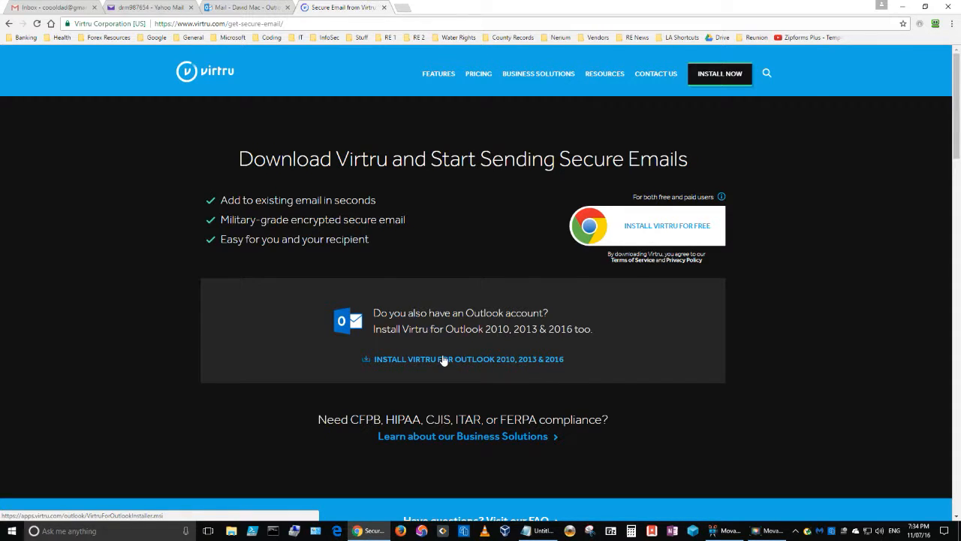
{"action": "left_click", "coordinate": [660, 226]}
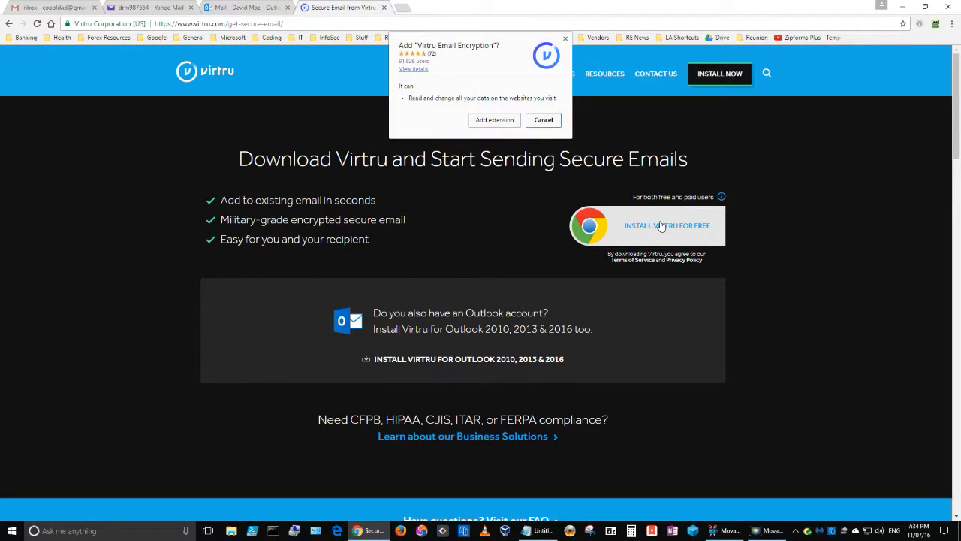
- Add the Virtru Email Encryption extension, skip its tour, and check its toolbar menu
{"action": "left_click", "coordinate": [492, 122]}
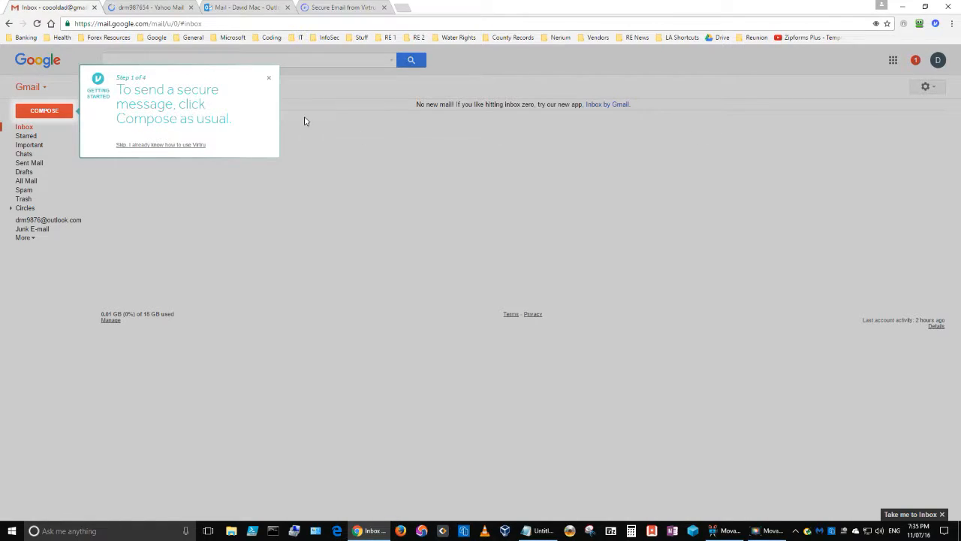
{"action": "left_click", "coordinate": [169, 148]}
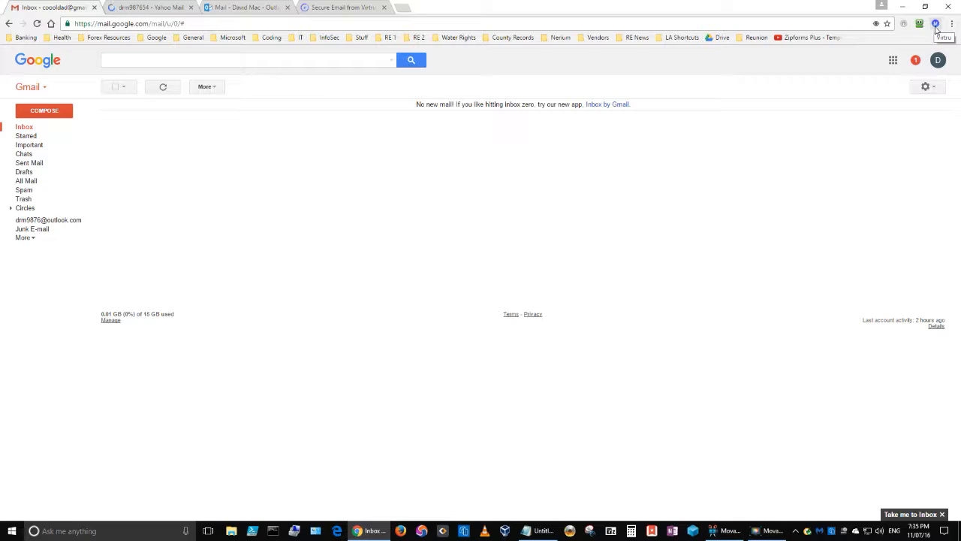
{"action": "left_click", "coordinate": [936, 25]}
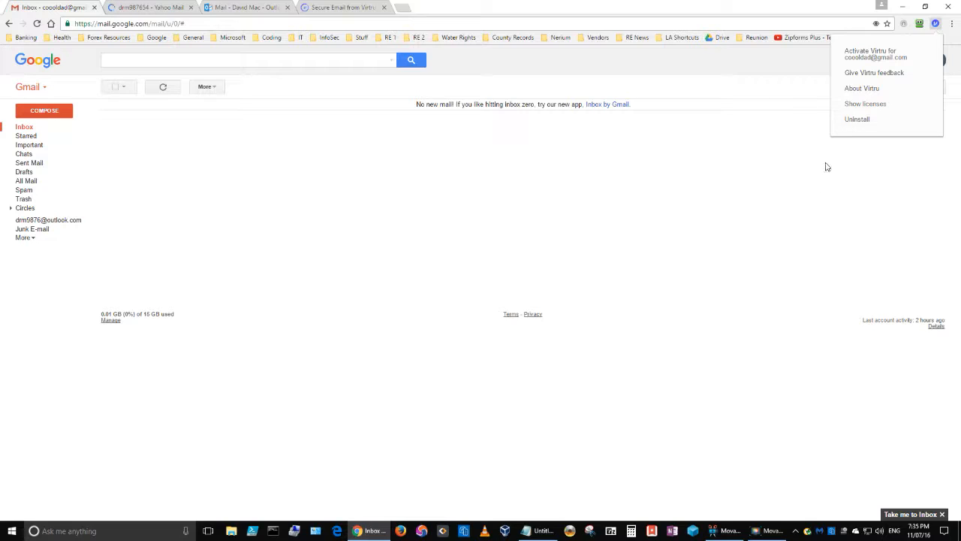
{"action": "left_click", "coordinate": [935, 23]}
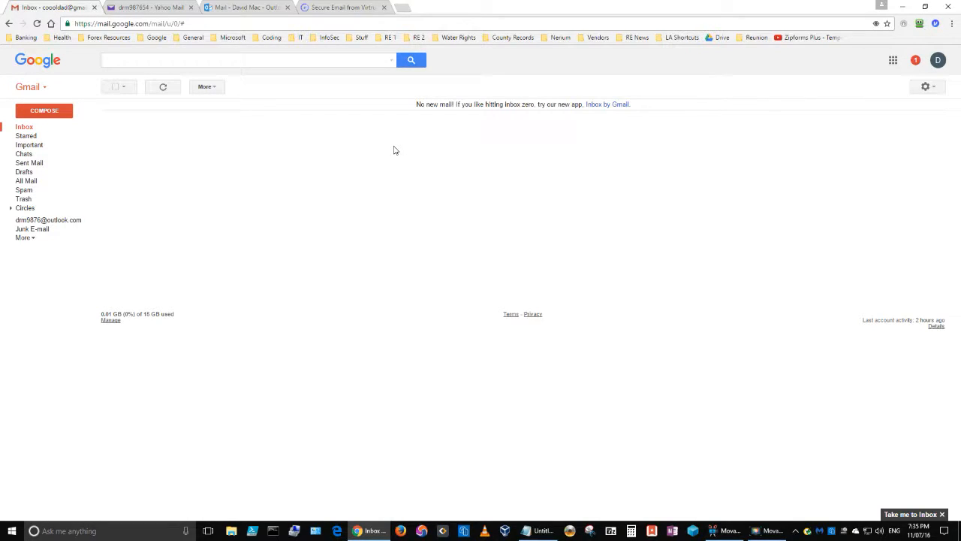
- Start a new message, switch Virtru protection on and activate Virtru for the Gmail account
{"action": "left_click", "coordinate": [45, 112]}
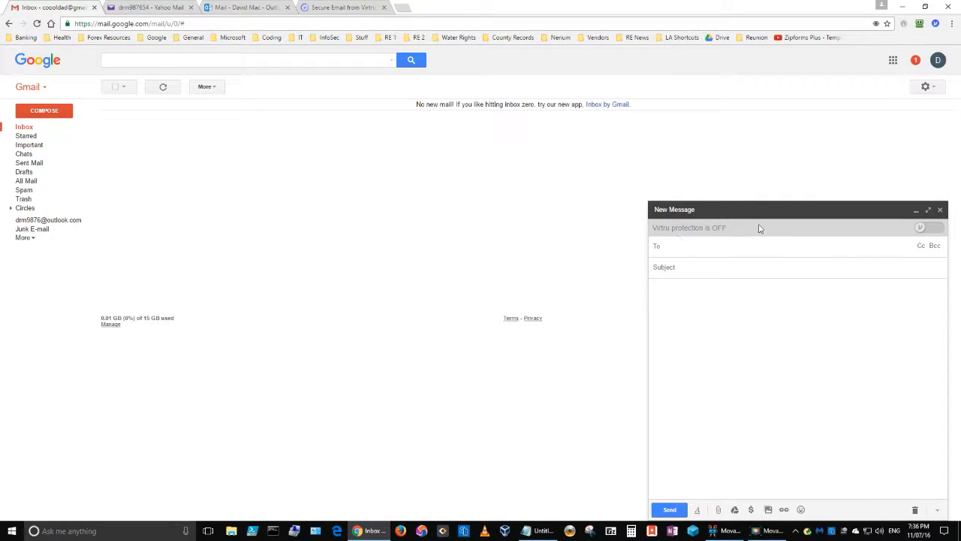
{"action": "left_click", "coordinate": [920, 228]}
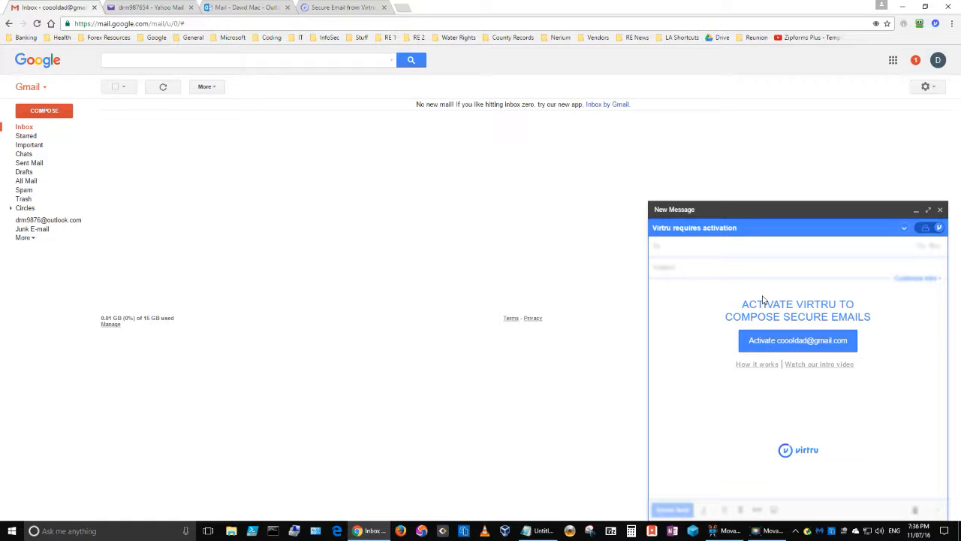
{"action": "left_click", "coordinate": [785, 341]}
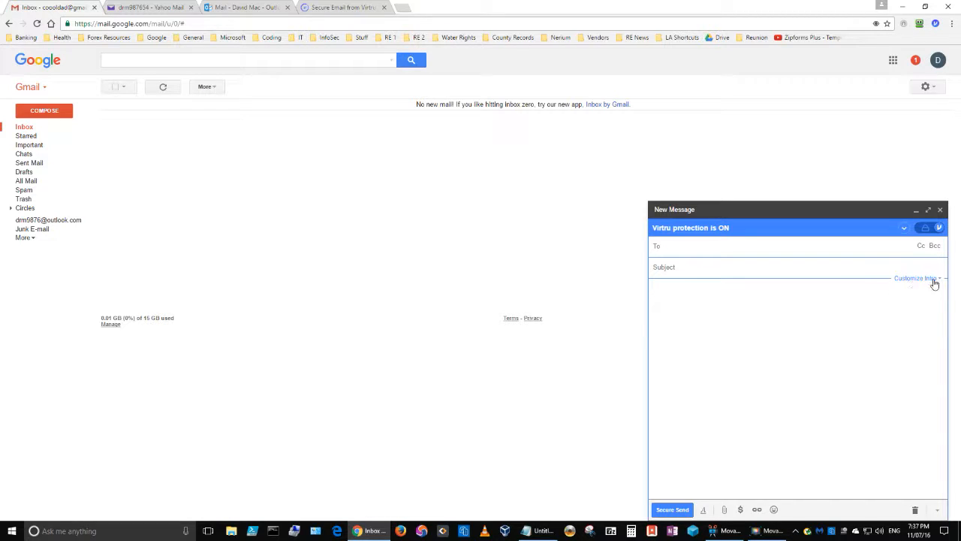
- Write an unencrypted intro explaining encrypted email and asking recipients to authenticate, signed with the realty company
{"action": "mouse_move", "coordinate": [924, 283]}
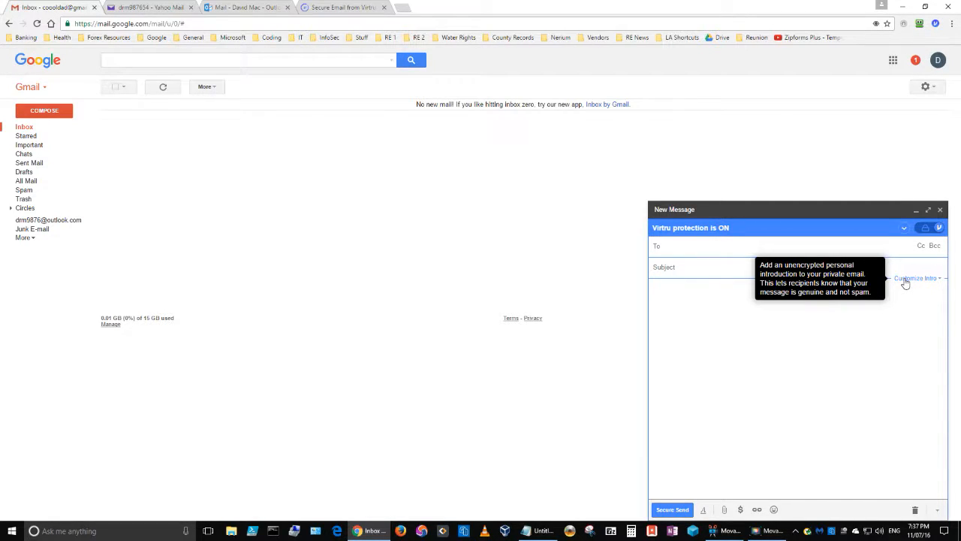
{"action": "left_click", "coordinate": [906, 281]}
{"action": "left_click", "coordinate": [763, 295]}
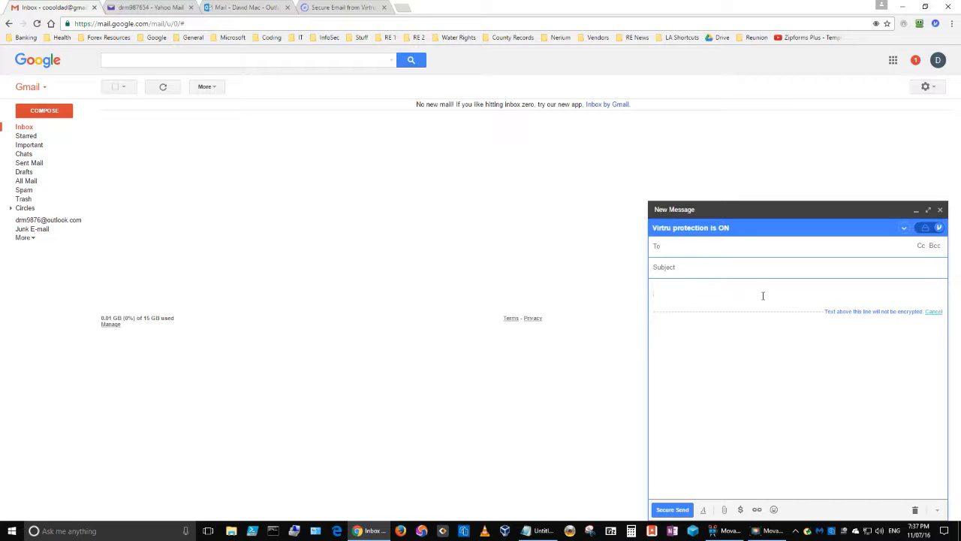
{"action": "type", "text": "Hey guys"}
{"action": "type", "text": ", I"}
{"action": "key", "text": "BackSpace"}
{"action": "key", "text": "BackSpace"}
{"action": "type", "text": "for your pr"}
{"action": "key", "text": "BackSpace"}
{"action": "key", "text": "BackSpace"}
{"action": "key", "text": "BackSpace"}
{"action": "key", "text": "BackSpace"}
{"action": "key", "text": "BackSpace"}
{"action": "key", "text": "BackSpace"}
{"action": "key", "text": "BackSpace"}
{"action": "key", "text": "BackSpace"}
{"action": "key", "text": "BackSpace"}
{"action": "key", "text": "BackSpace"}
{"action": "key", "text": "BackSpace"}
{"action": "type", "text": "to protect your private info, I'm now using encrypte"}
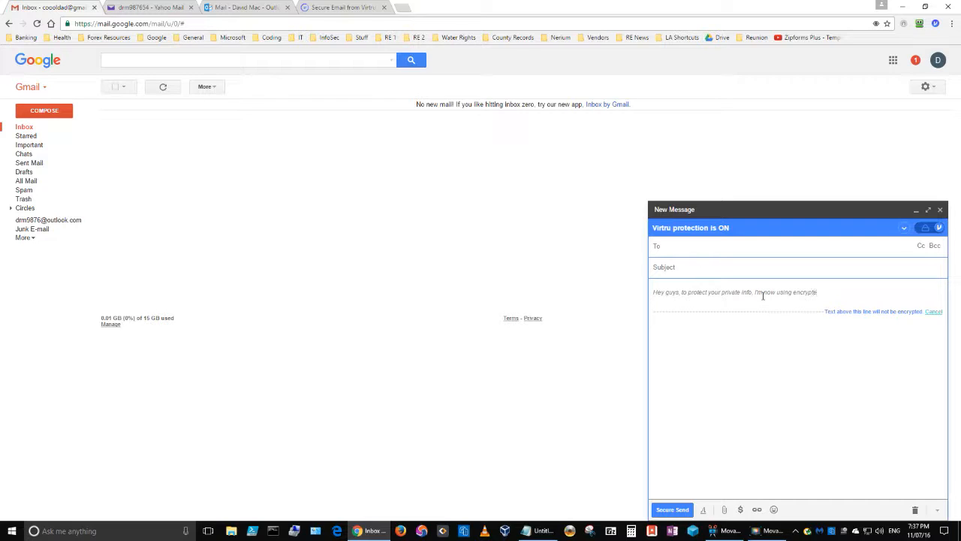
{"action": "type", "text": "d email. Just follow the instructions to authenticate youre"}
{"action": "key", "text": "BackSpace"}
{"action": "key", "text": "BackSpace"}
{"action": "type", "text": "se"}
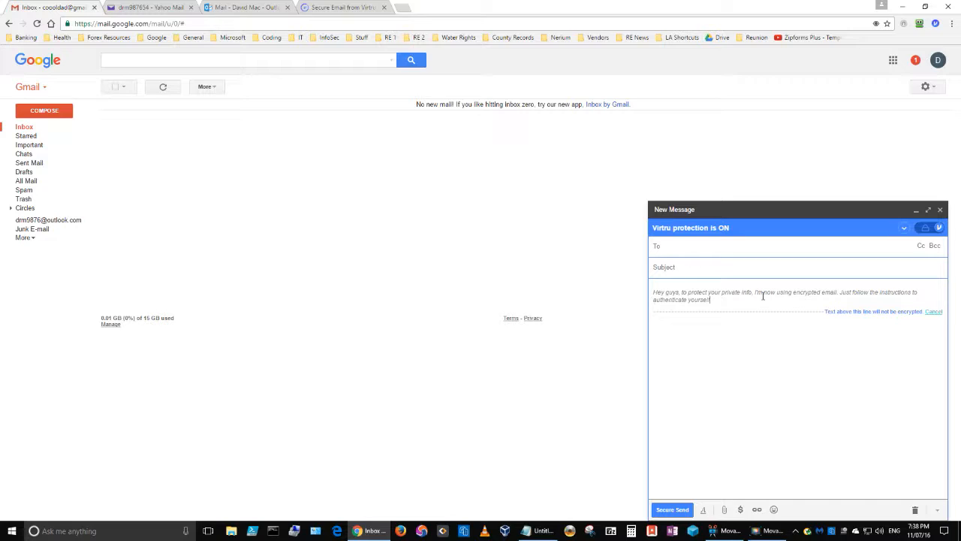
{"action": "type", "text": "lf! - David wi"}
{"action": "type", "text": "th Sellstat"}
{"action": "type", "text": "e C4"}
{"action": "type", "text": "ossroads Real"}
{"action": "type", "text": "ty"}
- Address the message to the Yahoo account, with subject 'Test Virtru' and body 'Test'
{"action": "type", "text": "drm"}
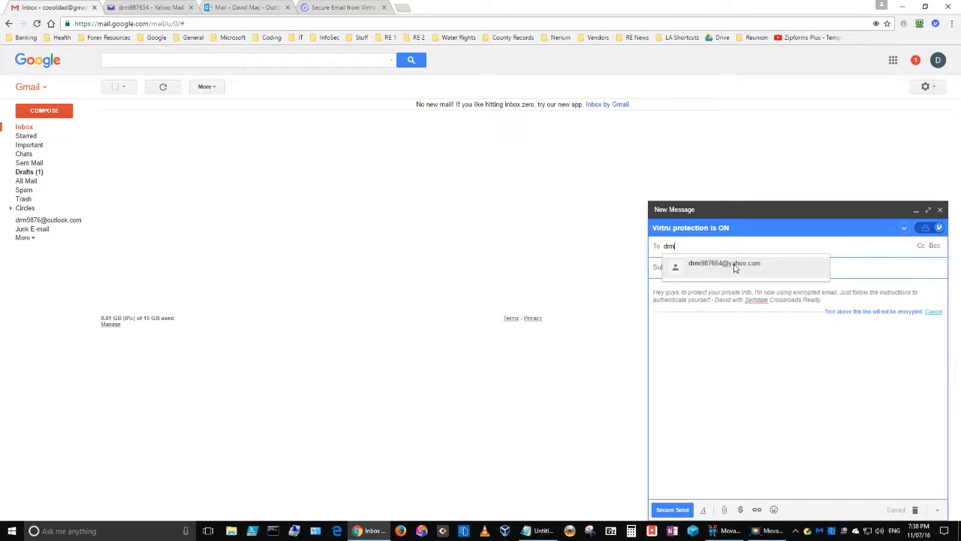
{"action": "left_click", "coordinate": [733, 264]}
{"action": "left_click", "coordinate": [733, 266]}
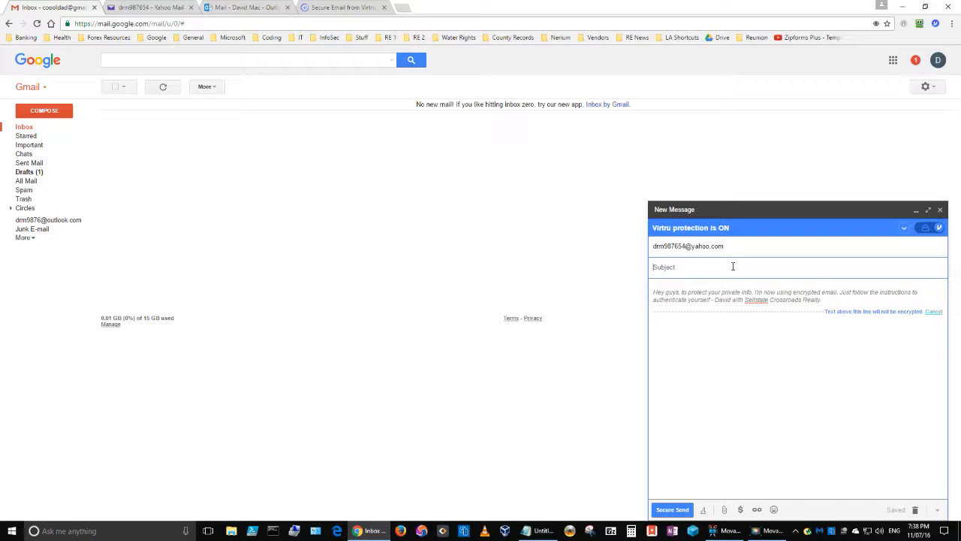
{"action": "type", "text": "Te"}
{"action": "key", "text": "Tab"}
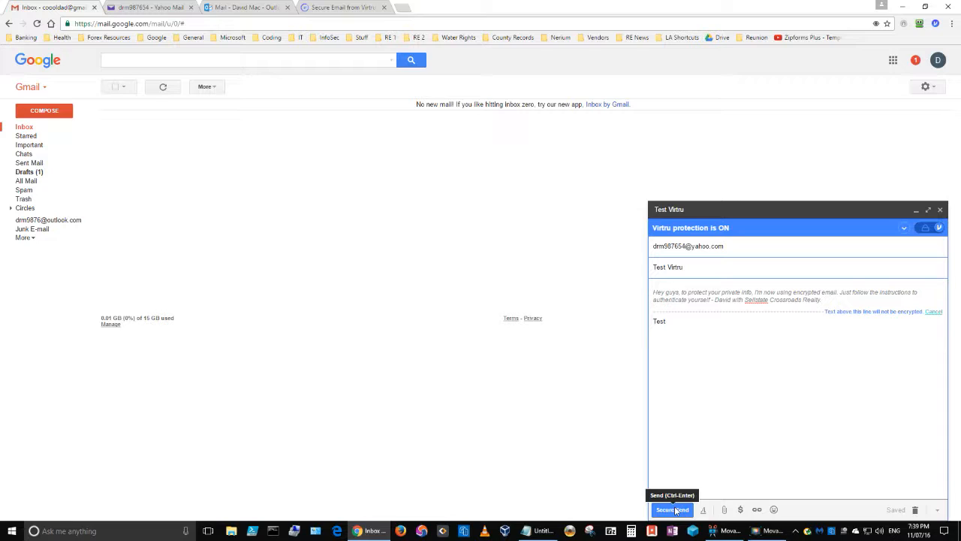
- Securely send the 'Test Virtru' message, then switch to Yahoo Mail
{"action": "left_click", "coordinate": [676, 510]}
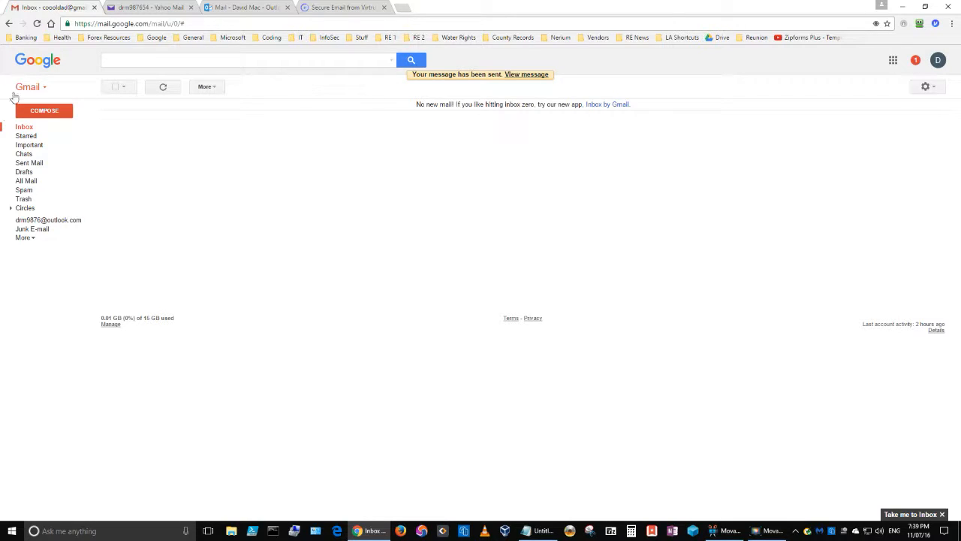
{"action": "left_click", "coordinate": [154, 9]}
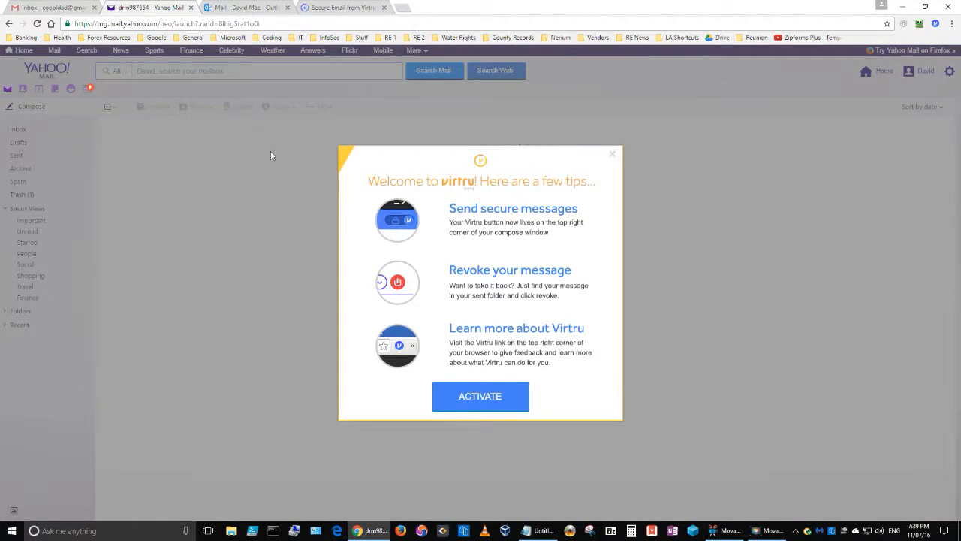
- Dismiss the Virtru welcome tips, refresh the Yahoo inbox and open 'Test Virtru'
{"action": "left_click", "coordinate": [613, 157]}
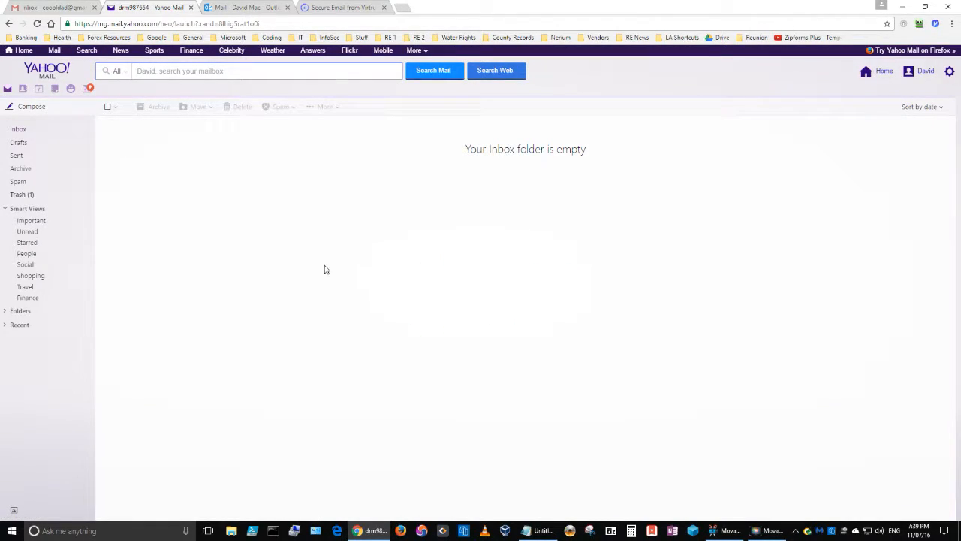
{"action": "left_click", "coordinate": [11, 129]}
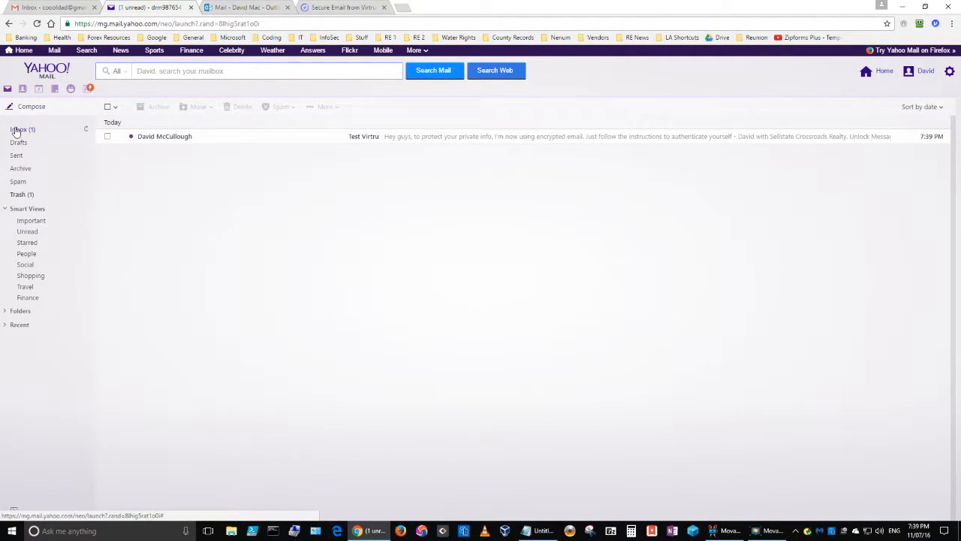
{"action": "left_click", "coordinate": [216, 140]}
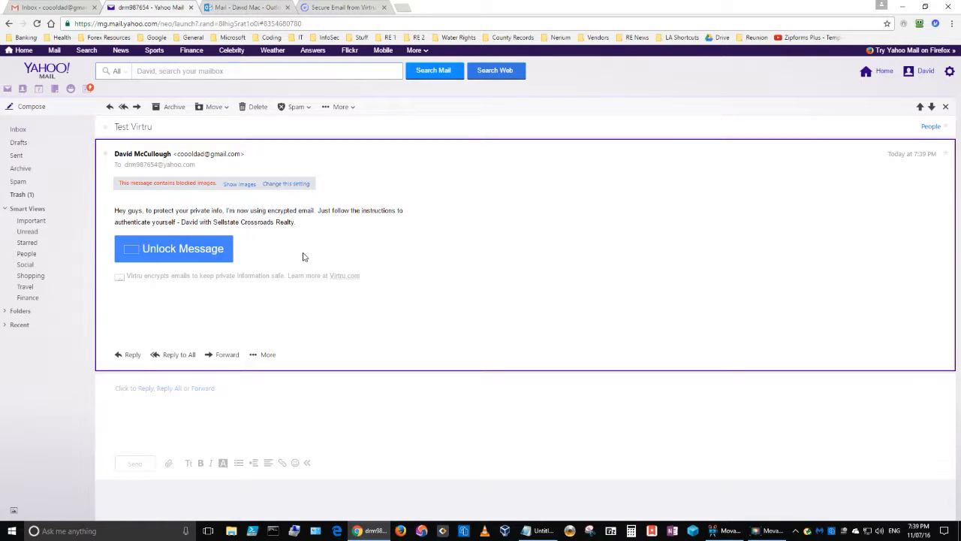
- Show the message's blocked images and unlock it to read the decrypted 'Test' body
{"action": "left_click", "coordinate": [238, 185]}
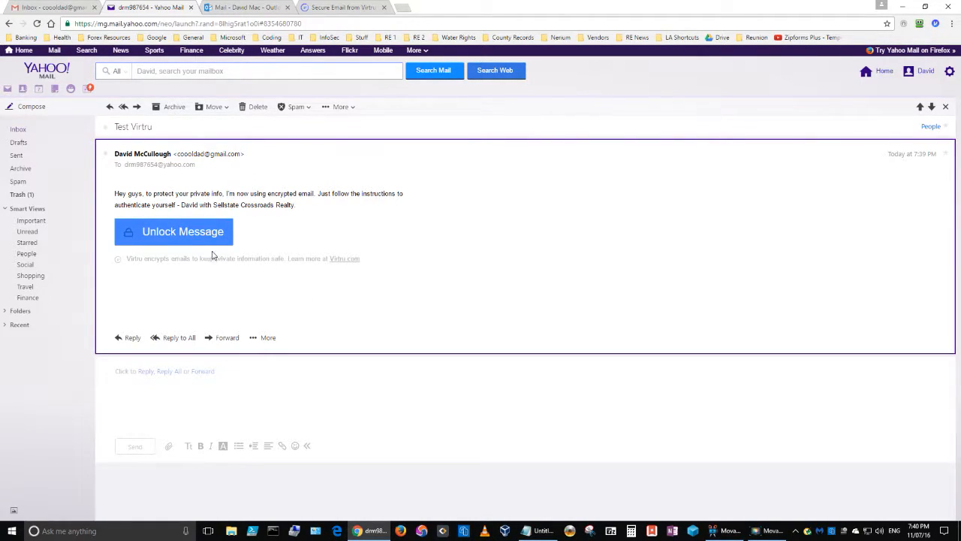
{"action": "left_click", "coordinate": [176, 231]}
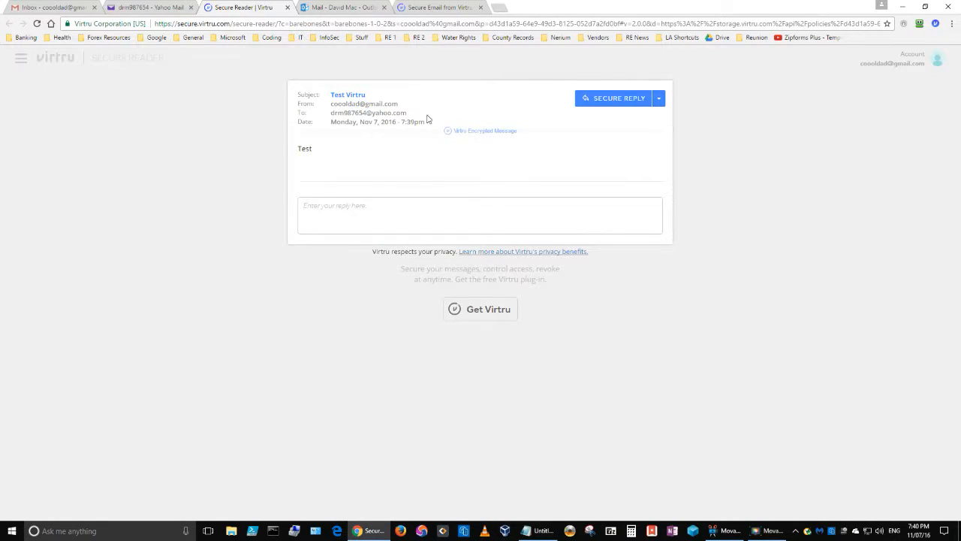
- Check the decrypted 'Test Virtru' subject in Secure Reader against the Gmail and Yahoo tabs
{"action": "left_click_drag", "start_coordinate": [371, 98], "coordinate": [331, 96]}
{"action": "left_click", "coordinate": [332, 147]}
{"action": "left_click", "coordinate": [65, 9]}
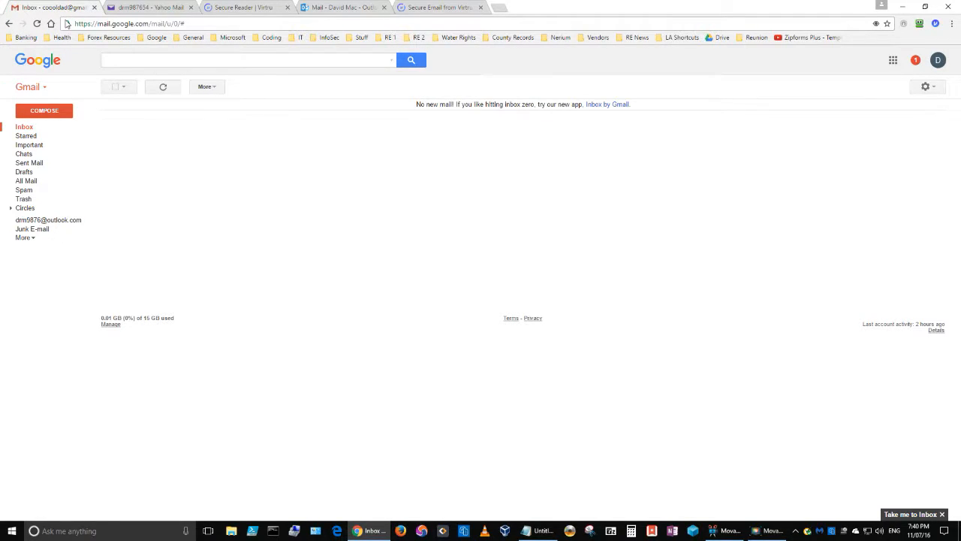
{"action": "left_click", "coordinate": [235, 7]}
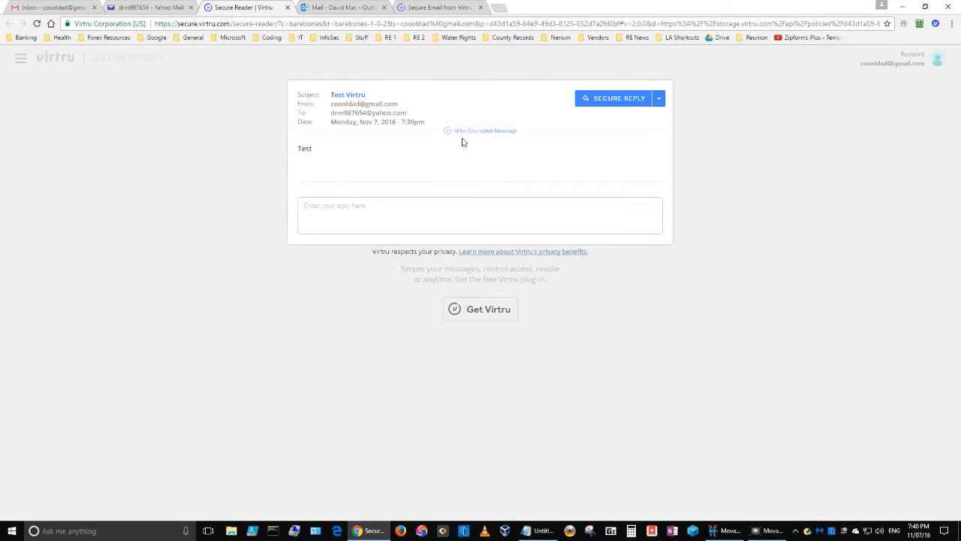
{"action": "left_click", "coordinate": [158, 9]}
{"action": "left_click", "coordinate": [83, 9]}
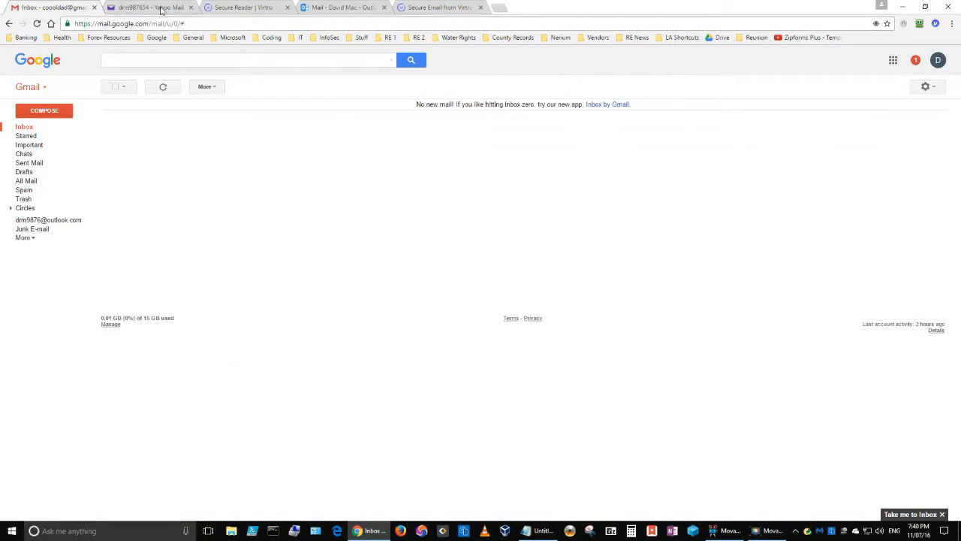
{"action": "left_click", "coordinate": [215, 8]}
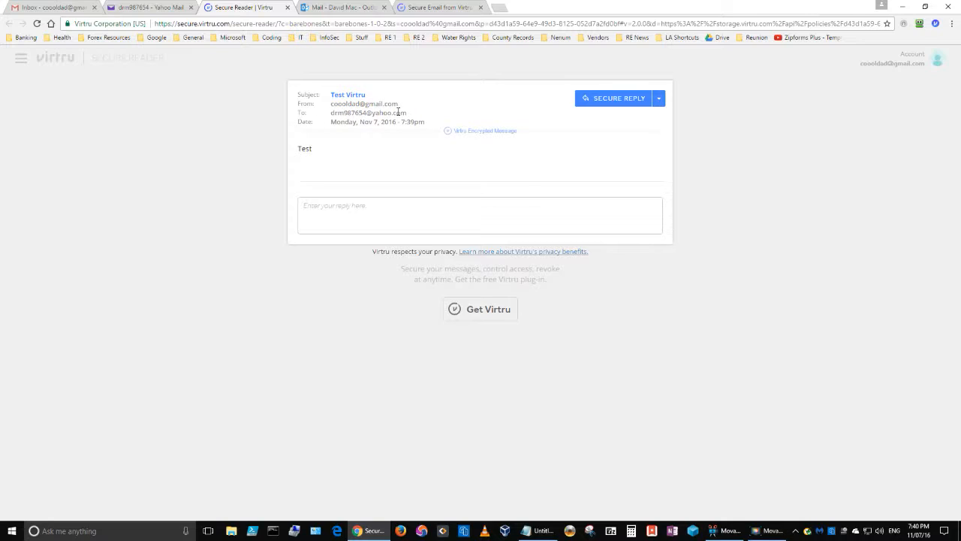
- Highlight the body text 'Test', then view and close the Secure Reply options
{"action": "left_click_drag", "start_coordinate": [316, 149], "coordinate": [289, 148]}
{"action": "left_click", "coordinate": [447, 159]}
{"action": "left_click", "coordinate": [660, 99]}
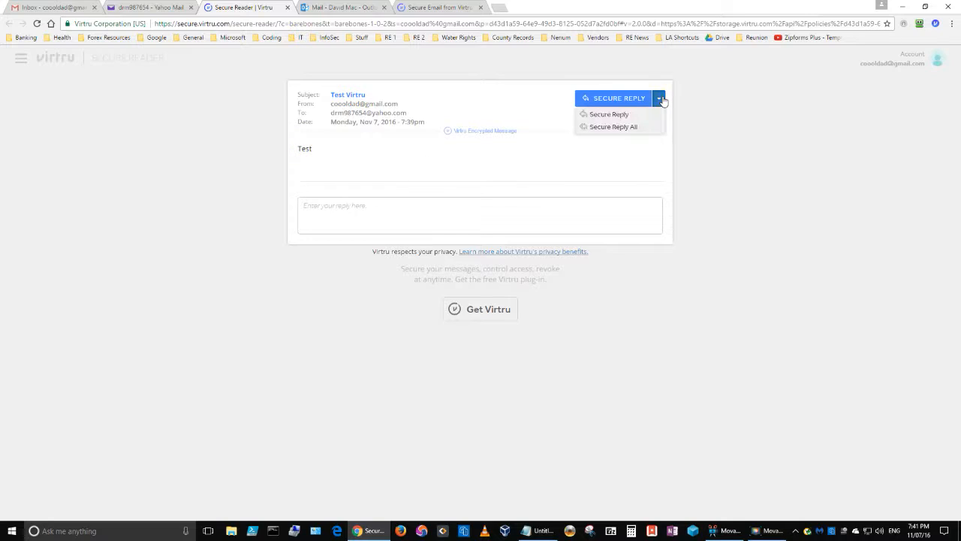
{"action": "left_click", "coordinate": [503, 100]}
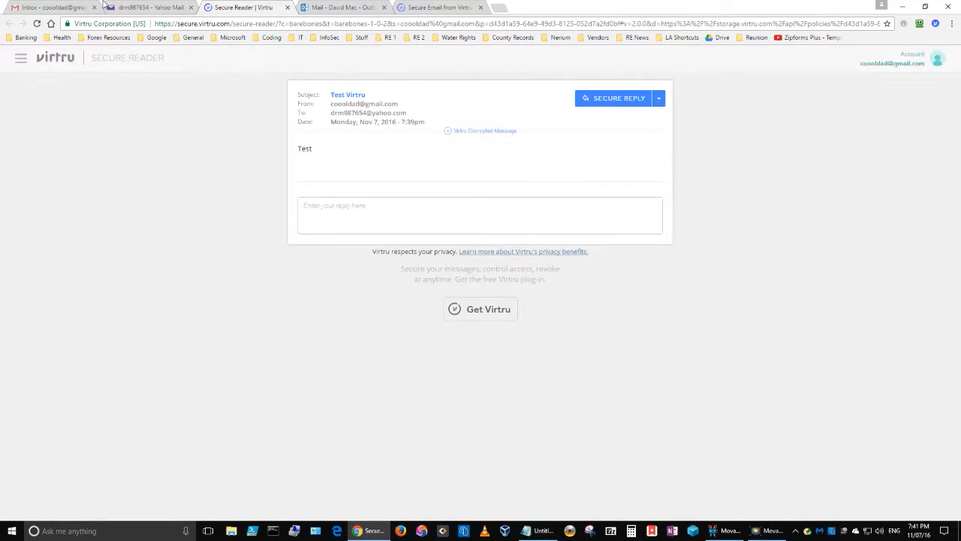
- Revoke the 'Test Virtru' message from Gmail's Sent Mail and return to the inbox
{"action": "left_click", "coordinate": [63, 7]}
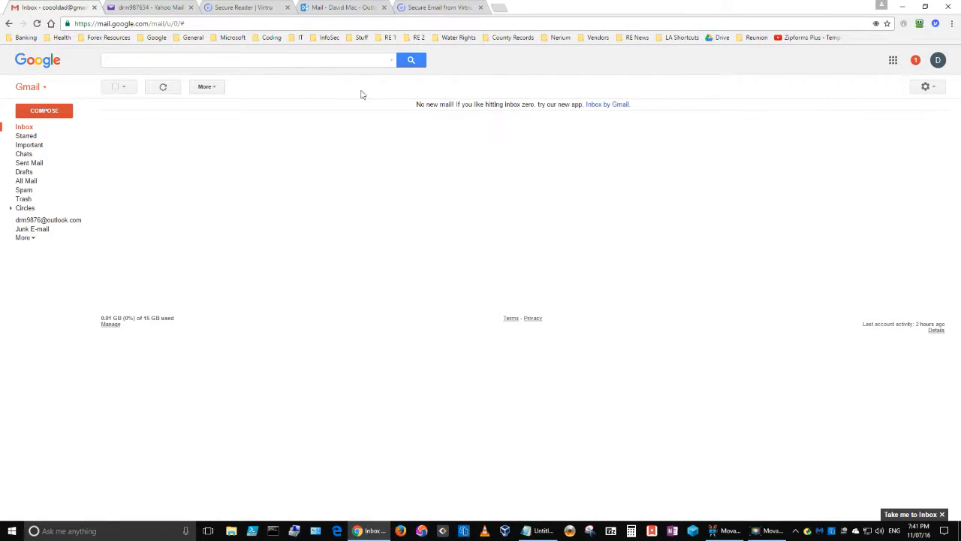
{"action": "left_click", "coordinate": [28, 163]}
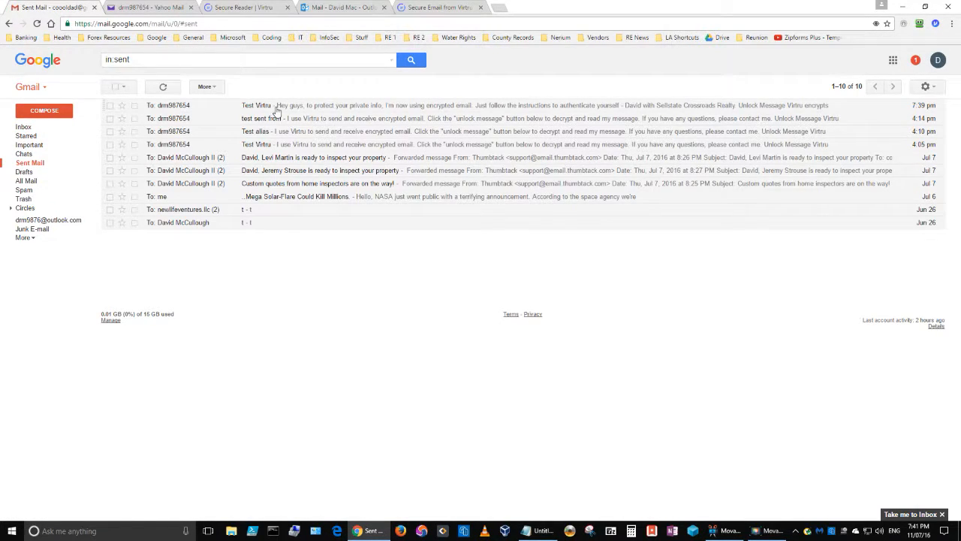
{"action": "left_click", "coordinate": [277, 109]}
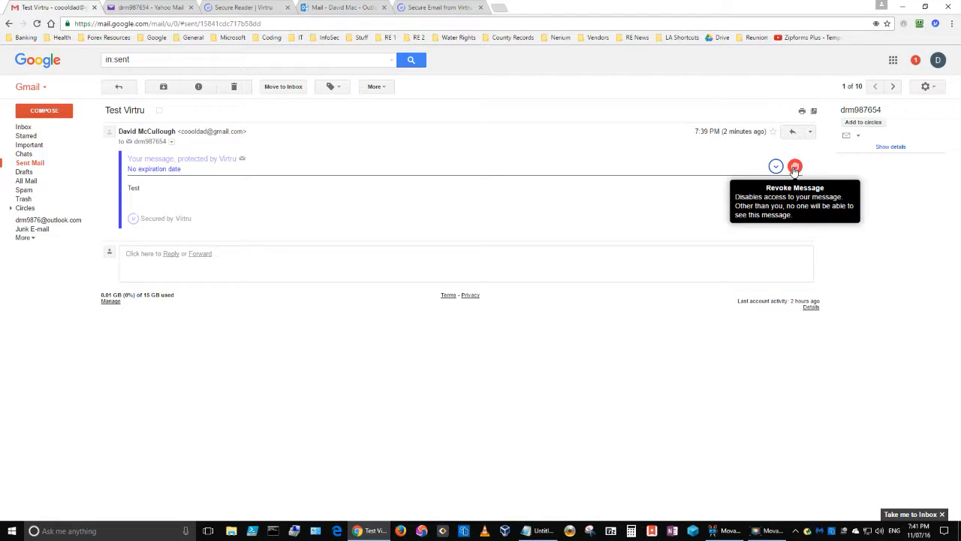
{"action": "left_click", "coordinate": [795, 168]}
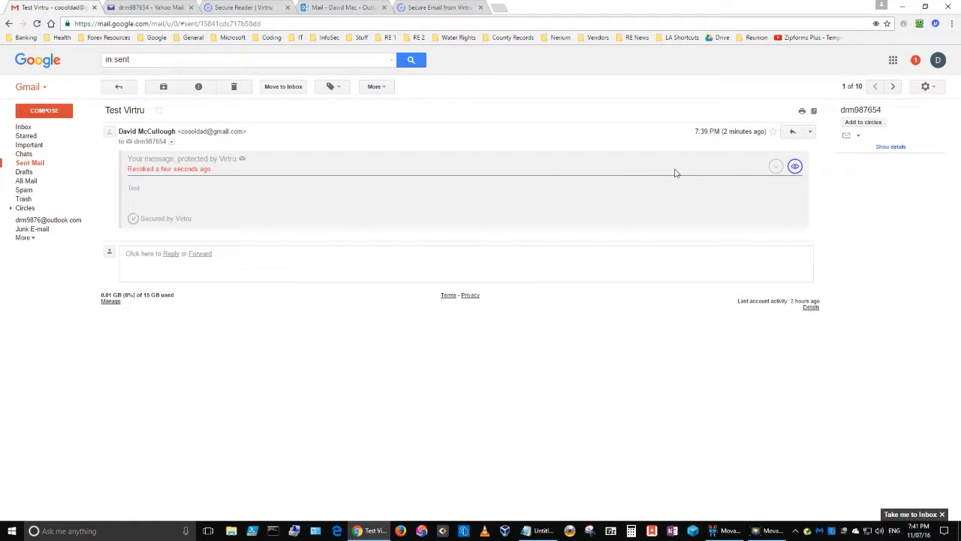
{"action": "left_click", "coordinate": [22, 129]}
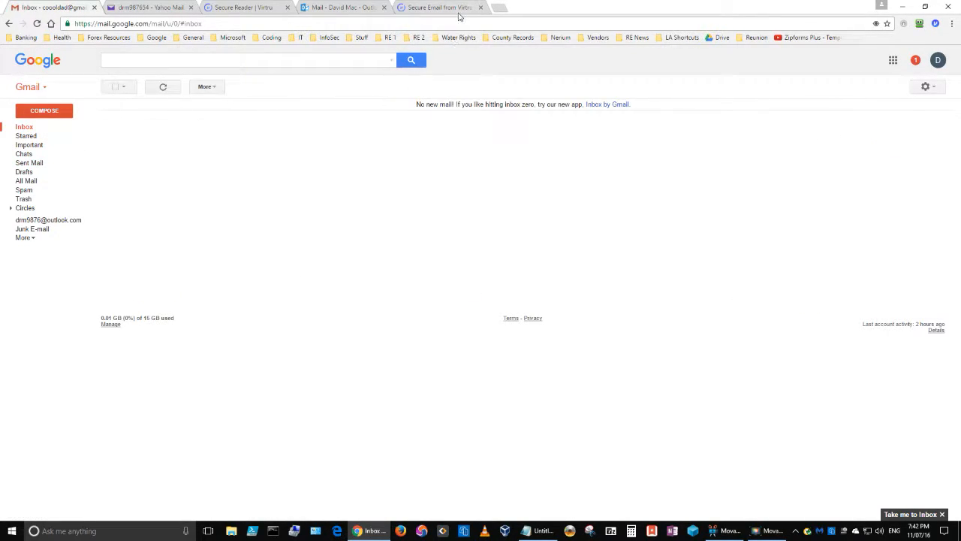
- Reopen 'Test Virtru' in Yahoo Mail and try unlocking the revoked message again
{"action": "left_click", "coordinate": [453, 11]}
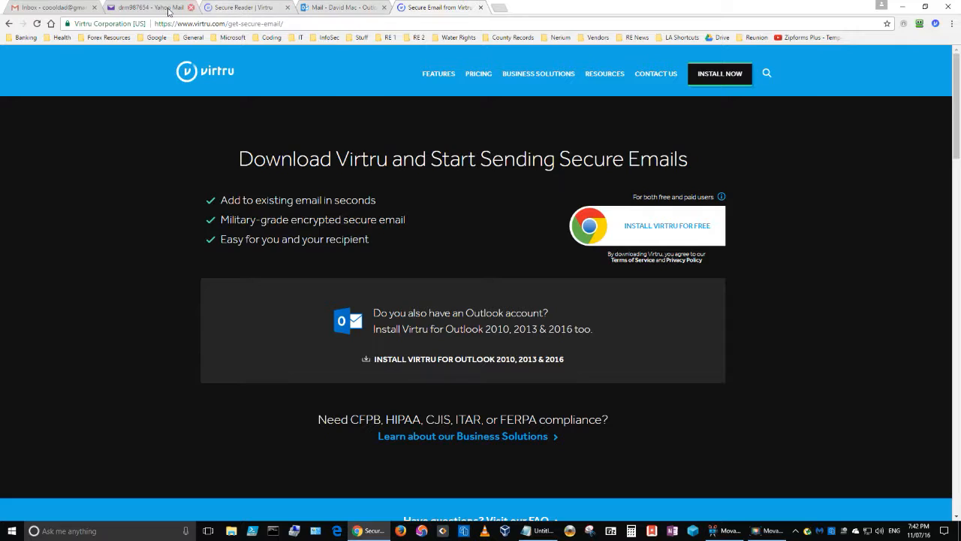
{"action": "left_click", "coordinate": [141, 9]}
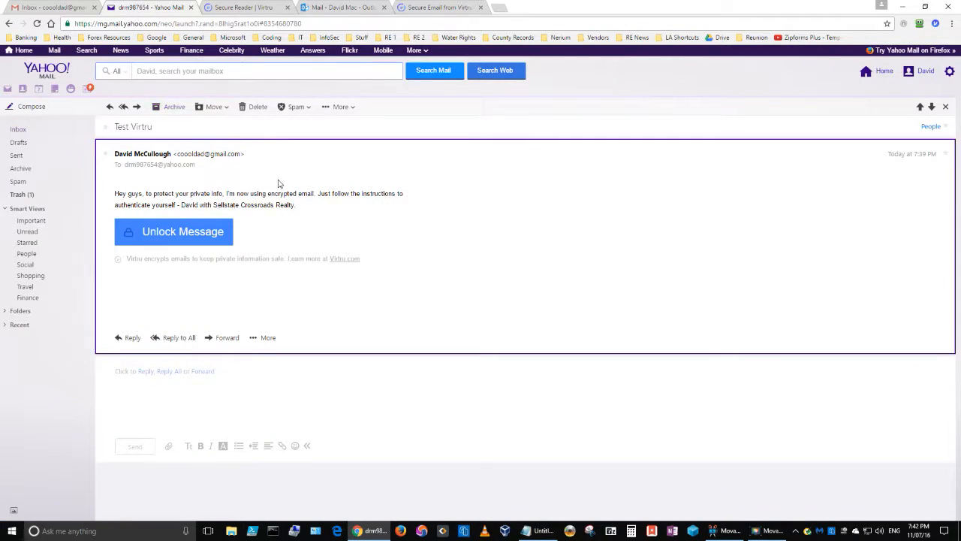
{"action": "left_click", "coordinate": [18, 130]}
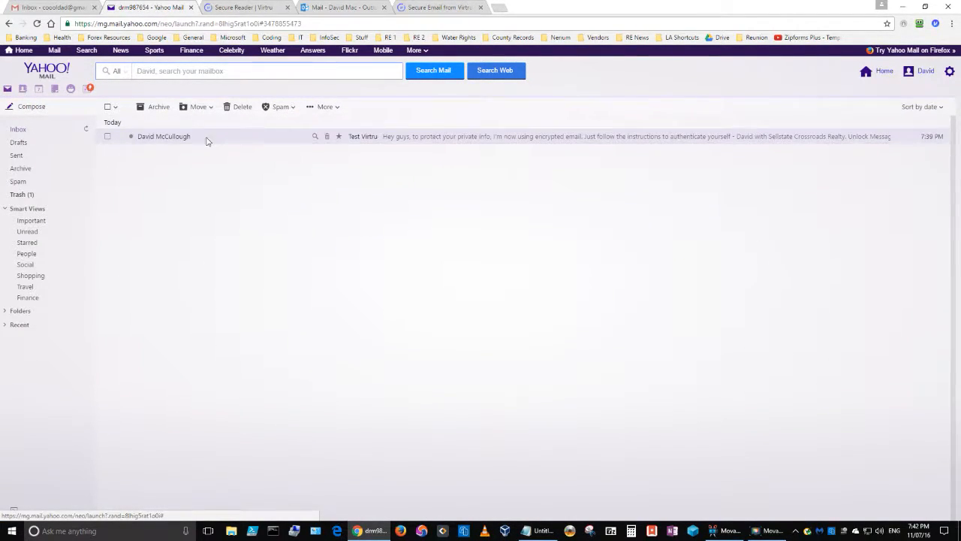
{"action": "left_click", "coordinate": [208, 138]}
{"action": "left_click", "coordinate": [199, 228]}
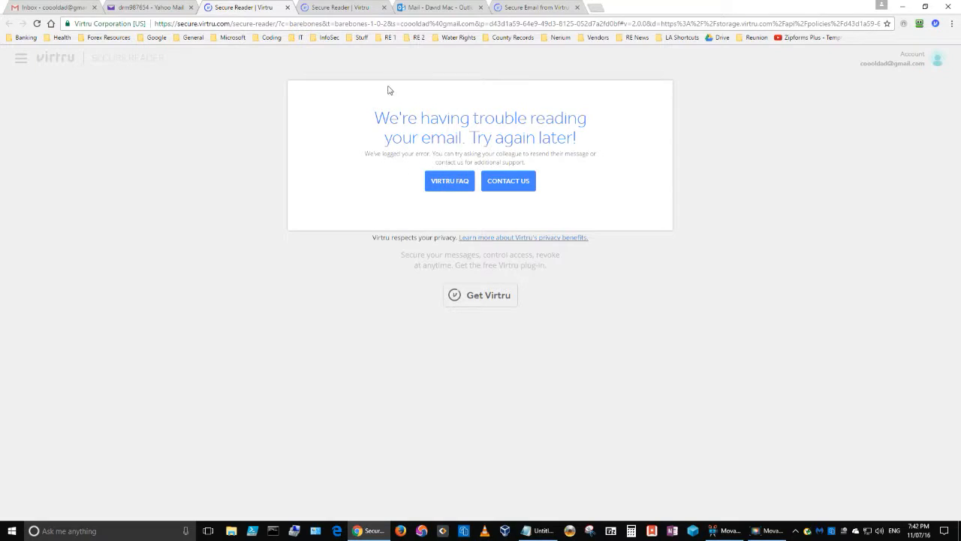
- Close both Virtru Secure Reader tabs and return to the Gmail inbox
{"action": "left_click", "coordinate": [323, 8]}
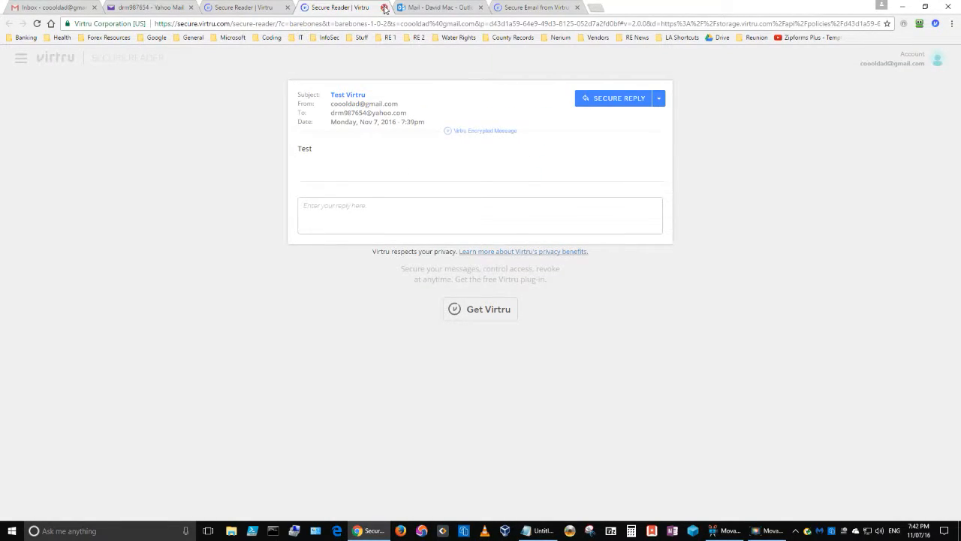
{"action": "left_click", "coordinate": [384, 7]}
{"action": "left_click", "coordinate": [276, 12]}
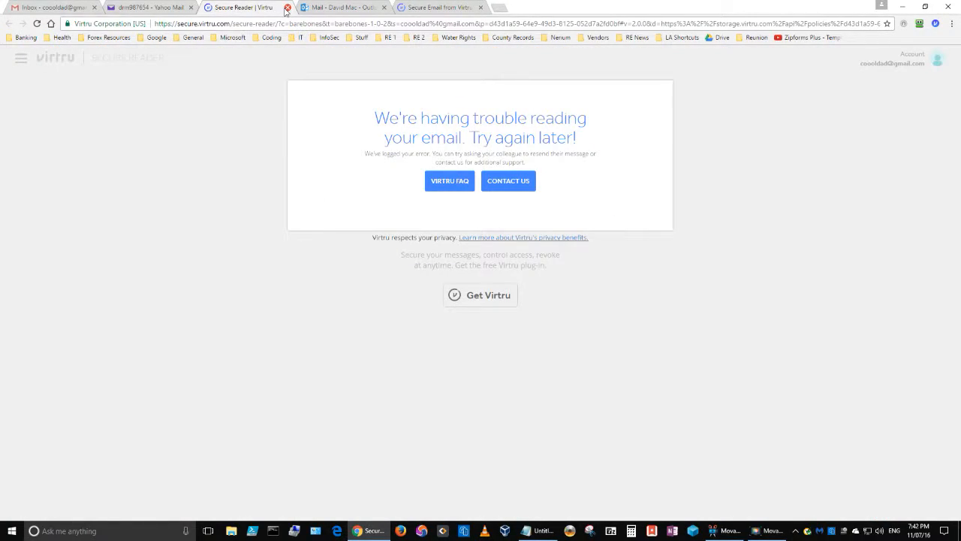
{"action": "left_click", "coordinate": [288, 6]}
{"action": "left_click", "coordinate": [60, 7]}
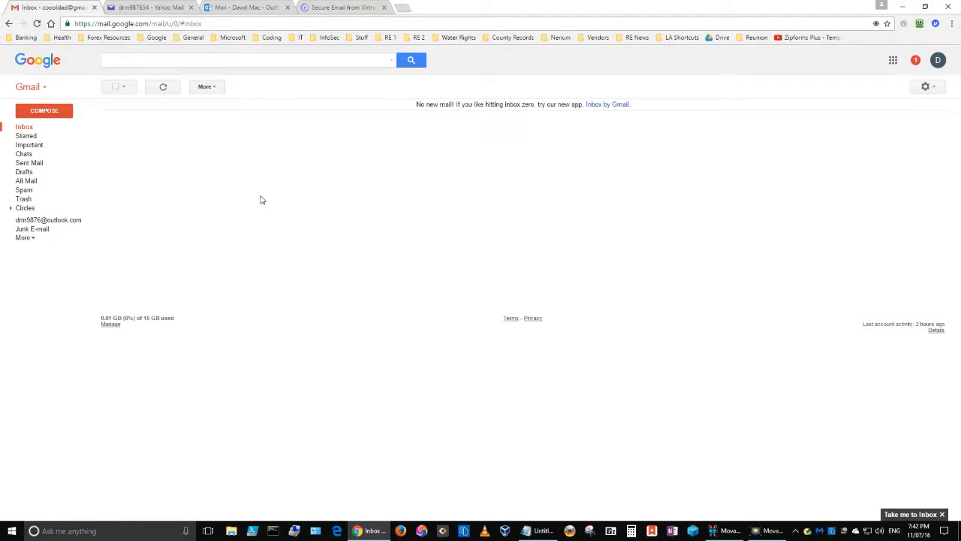
- Delete the 'Test Virtru' message from the Yahoo Mail inbox
{"action": "left_click", "coordinate": [143, 7]}
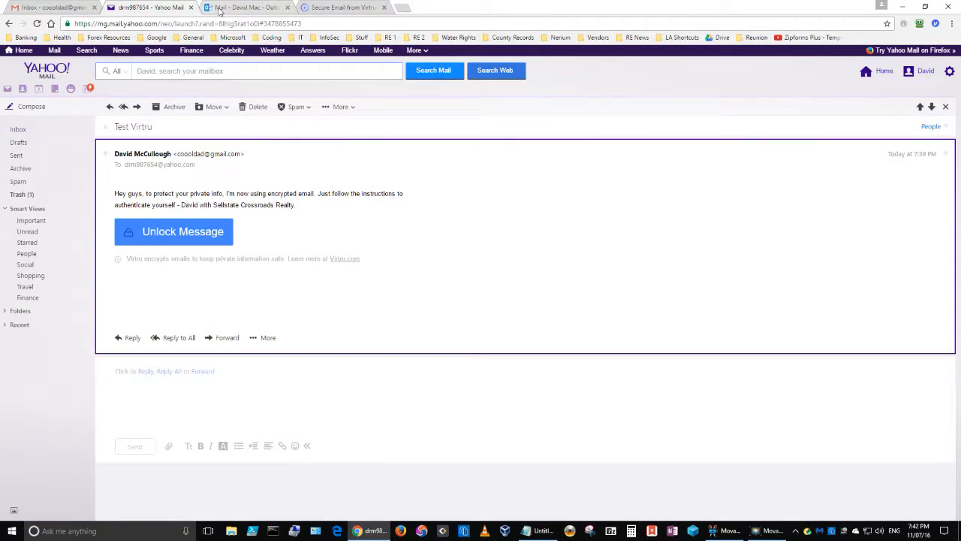
{"action": "left_click", "coordinate": [222, 9]}
{"action": "left_click", "coordinate": [140, 9]}
{"action": "left_click", "coordinate": [263, 109]}
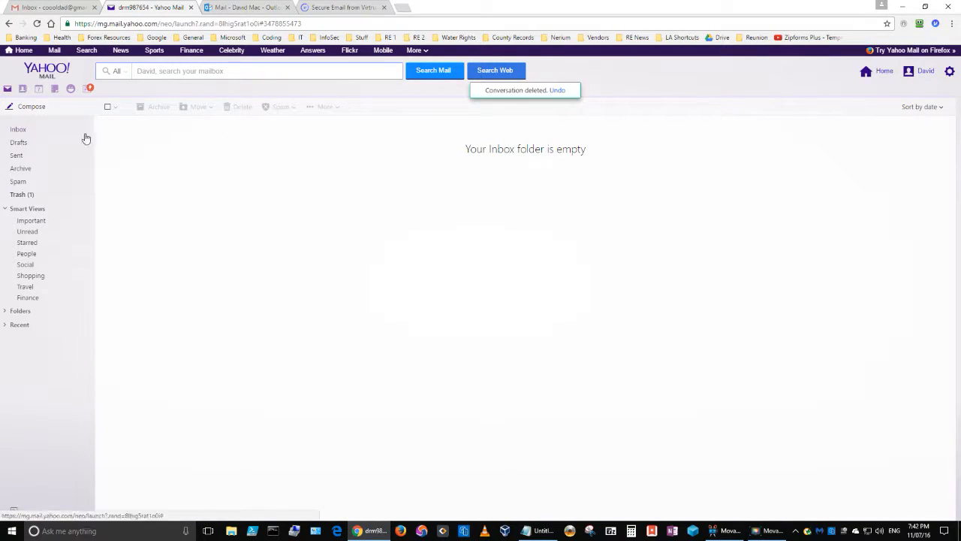
- Cycle through the Gmail, Virtru, Outlook and Yahoo tabs, ending back on Gmail
{"action": "left_click", "coordinate": [54, 9]}
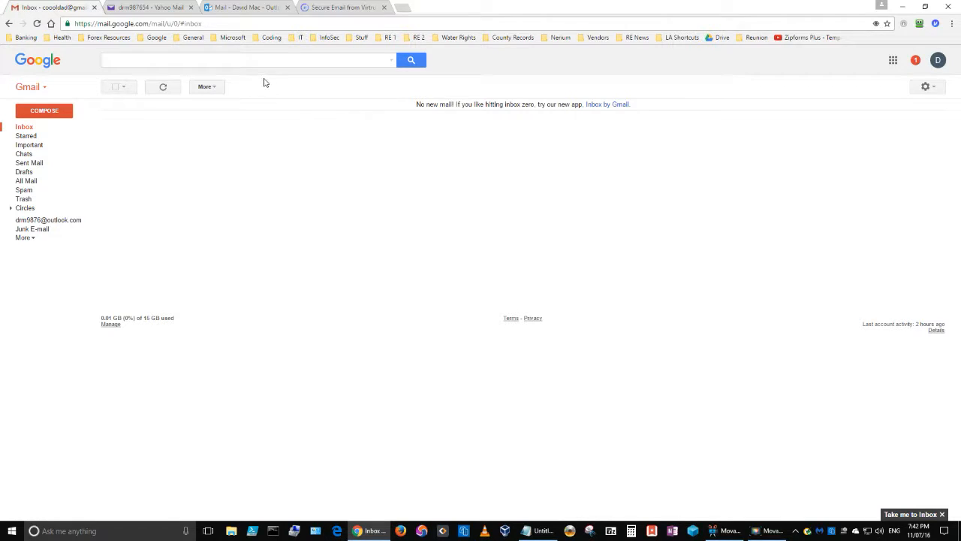
{"action": "left_click", "coordinate": [314, 12]}
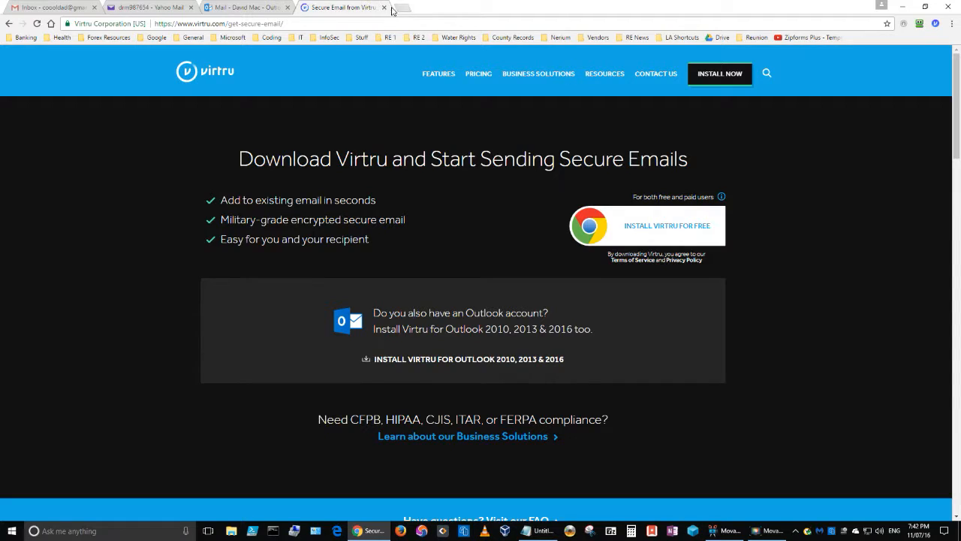
{"action": "left_click", "coordinate": [235, 9]}
{"action": "left_click", "coordinate": [150, 9]}
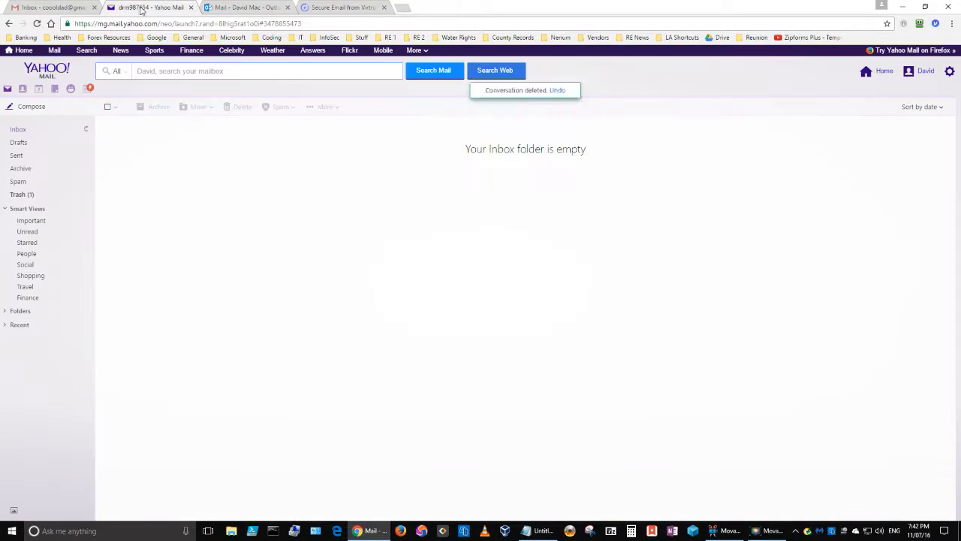
{"action": "left_click", "coordinate": [51, 9]}
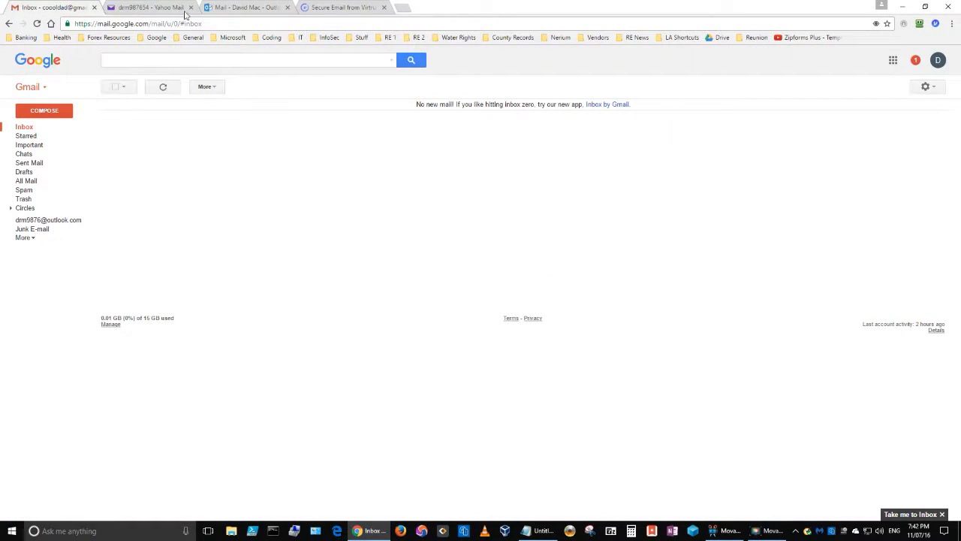
- Switch to the Outlook Mail tab to view its empty inbox
{"action": "left_click", "coordinate": [236, 8]}
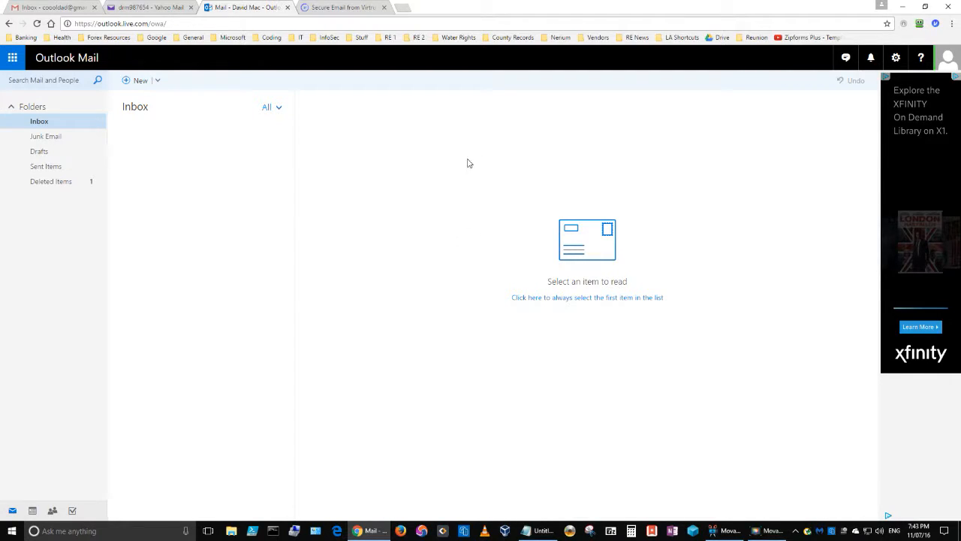
- Open Gmail's full Settings page on the Accounts and Import tab
{"action": "left_click", "coordinate": [54, 10]}
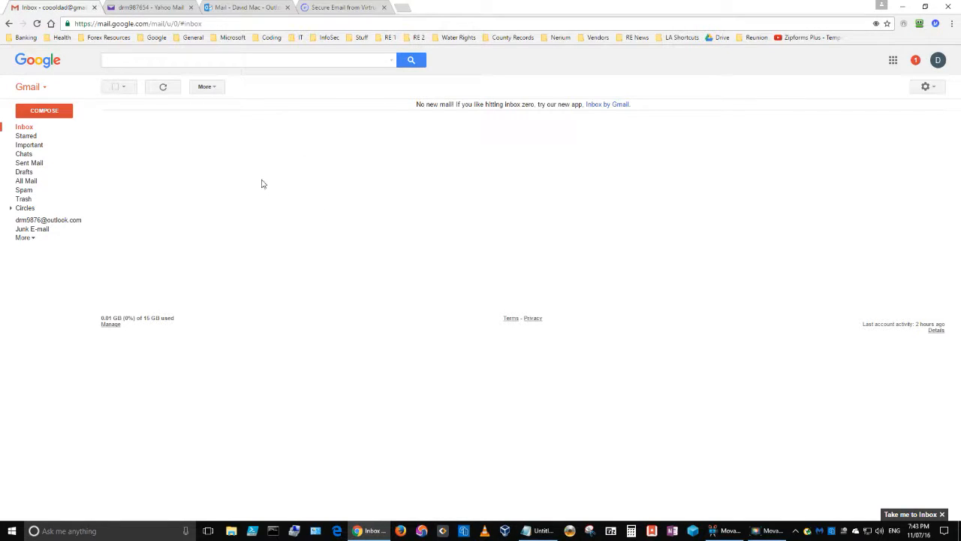
{"action": "left_click", "coordinate": [934, 91]}
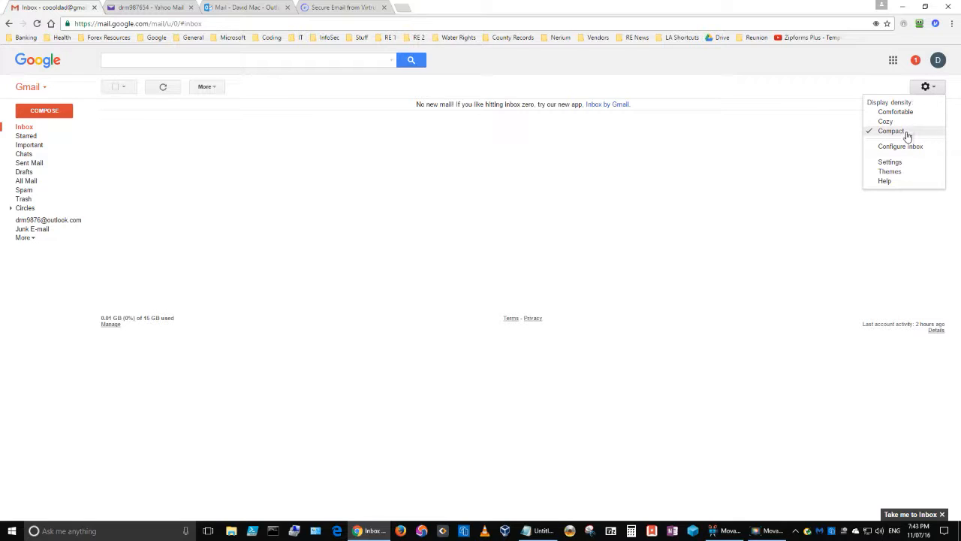
{"action": "left_click", "coordinate": [890, 165]}
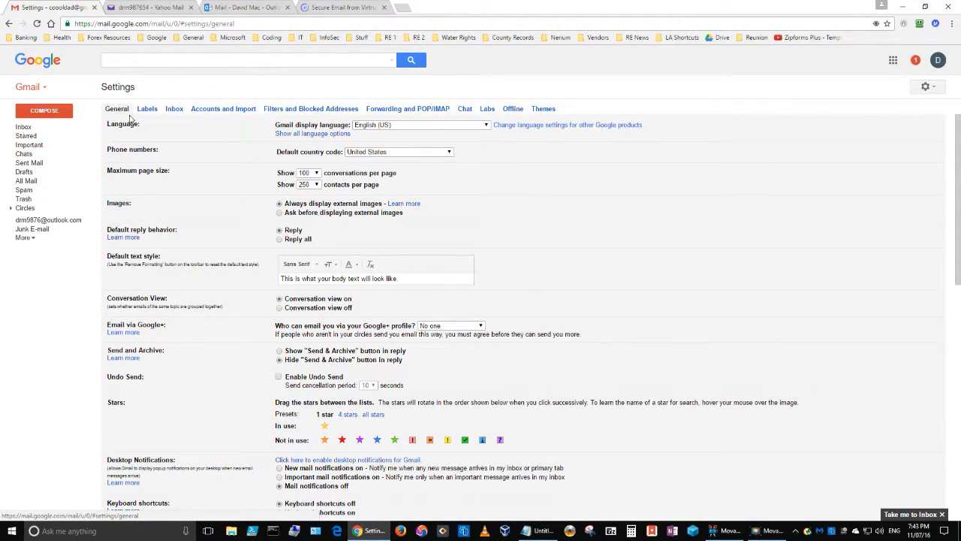
{"action": "left_click", "coordinate": [236, 111]}
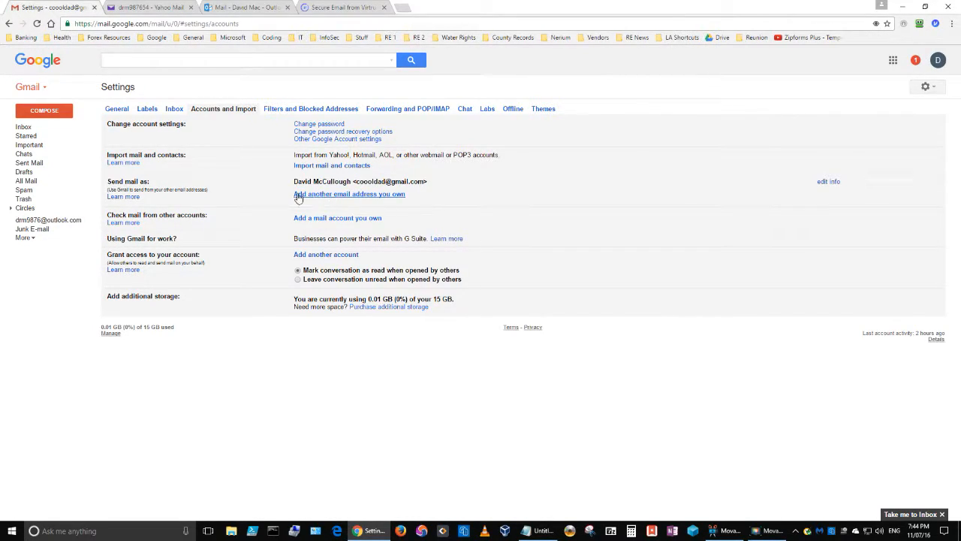
- Add another send-from address, keeping the sender name and entering the Outlook.com email address
{"action": "left_click", "coordinate": [383, 197]}
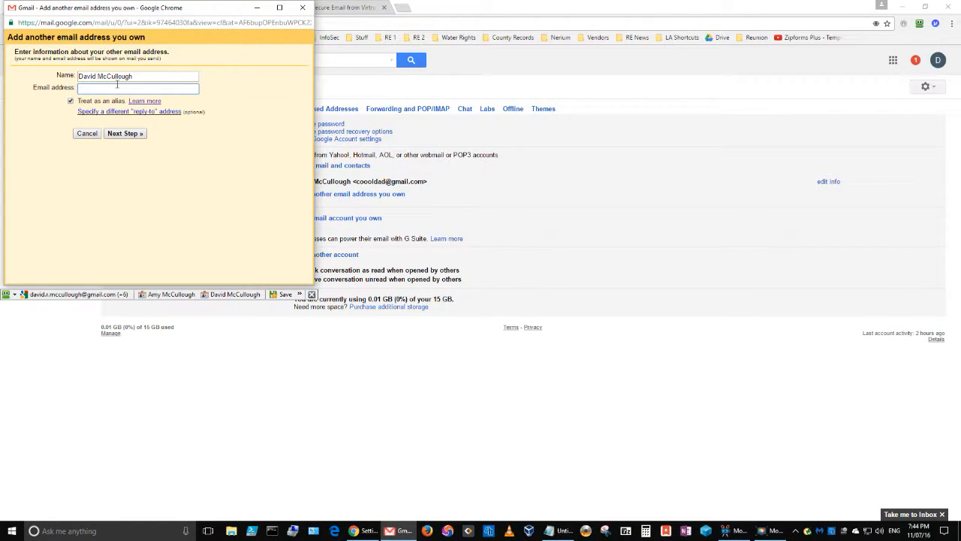
{"action": "triple_click", "coordinate": [140, 76]}
{"action": "left_click", "coordinate": [140, 76]}
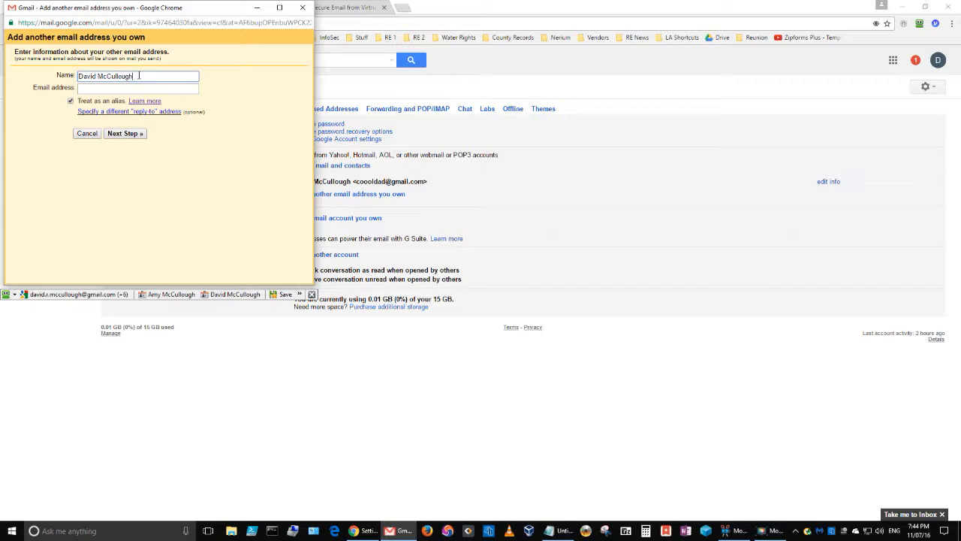
{"action": "left_click", "coordinate": [135, 88]}
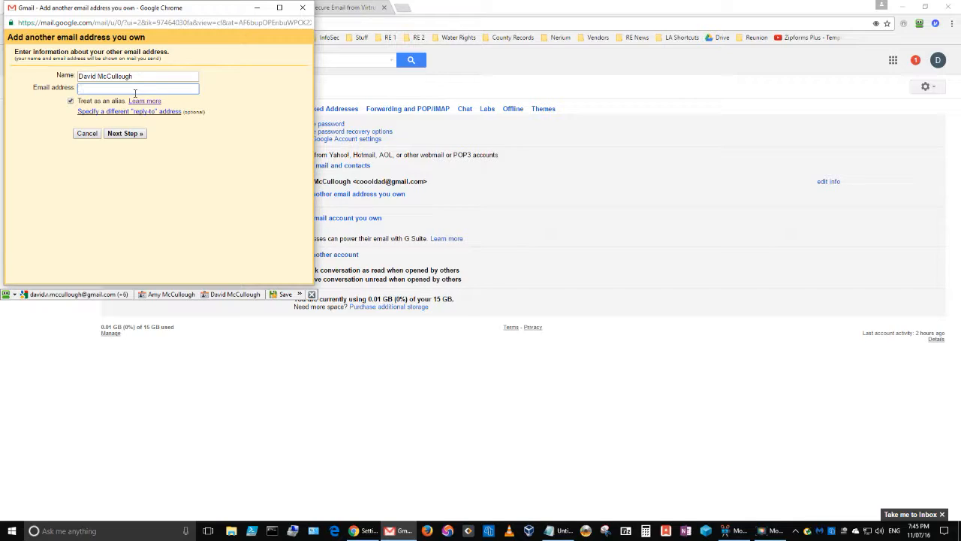
- Confirm SMTP server smtp.live.com, port 587 with TLS, enter the Outlook password, and add the account
{"action": "left_click", "coordinate": [127, 138]}
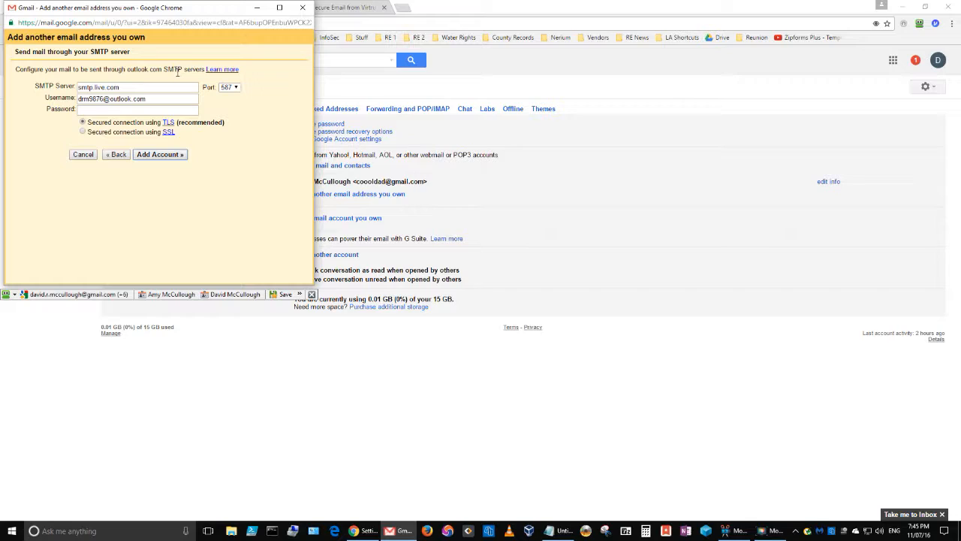
{"action": "left_click_drag", "start_coordinate": [130, 52], "coordinate": [93, 57]}
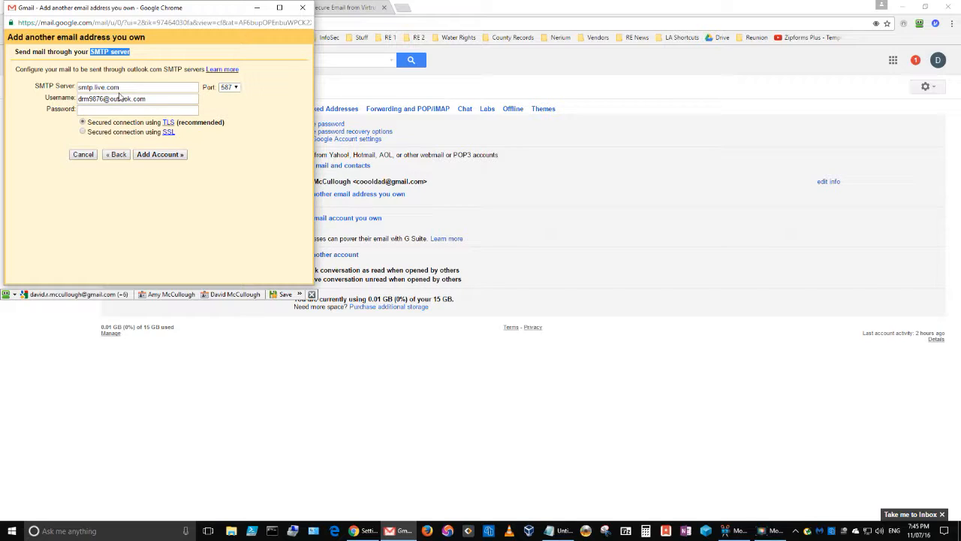
{"action": "left_click_drag", "start_coordinate": [157, 98], "coordinate": [73, 93]}
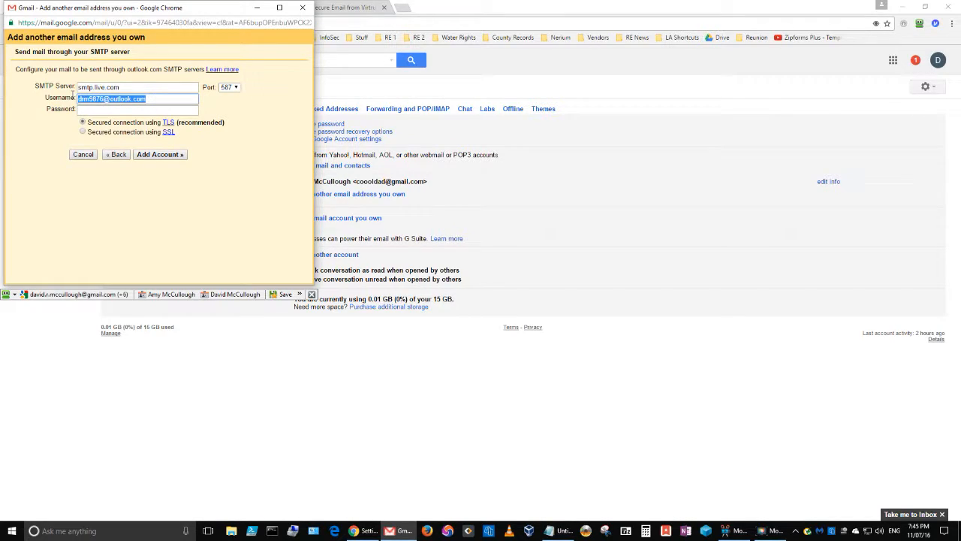
{"action": "left_click", "coordinate": [111, 111]}
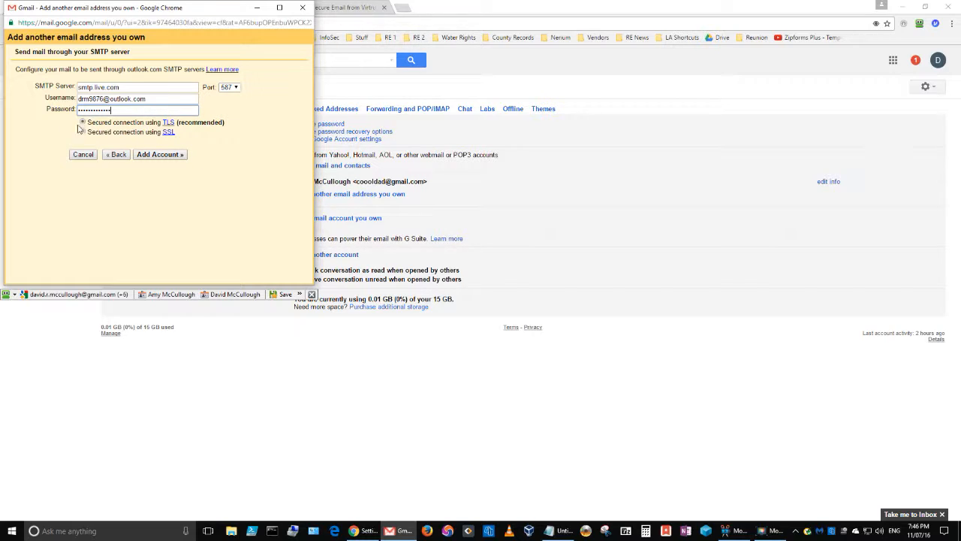
{"action": "left_click", "coordinate": [160, 154]}
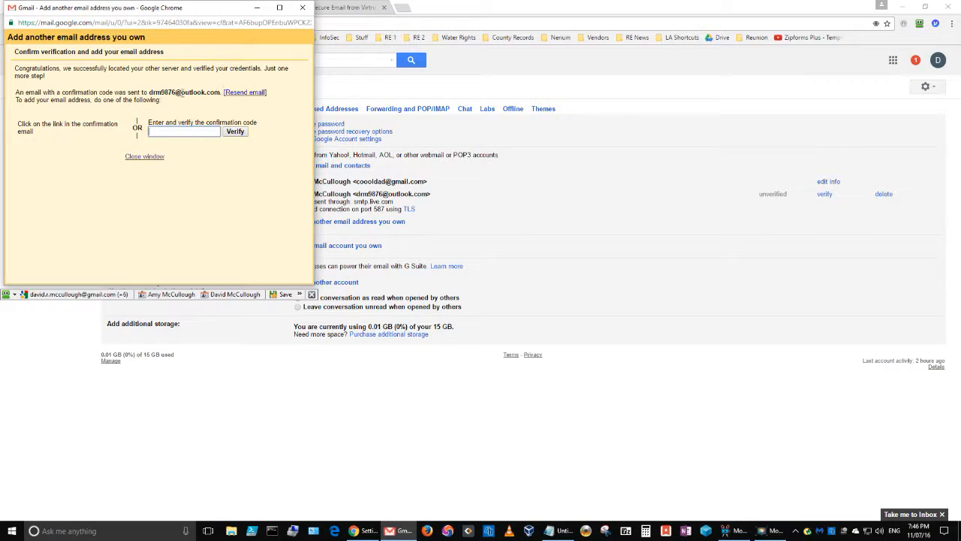
- Note which Outlook address received the confirmation code, then leave the Gmail tab
{"action": "left_click_drag", "start_coordinate": [207, 91], "coordinate": [157, 90]}
{"action": "left_click", "coordinate": [338, 9]}
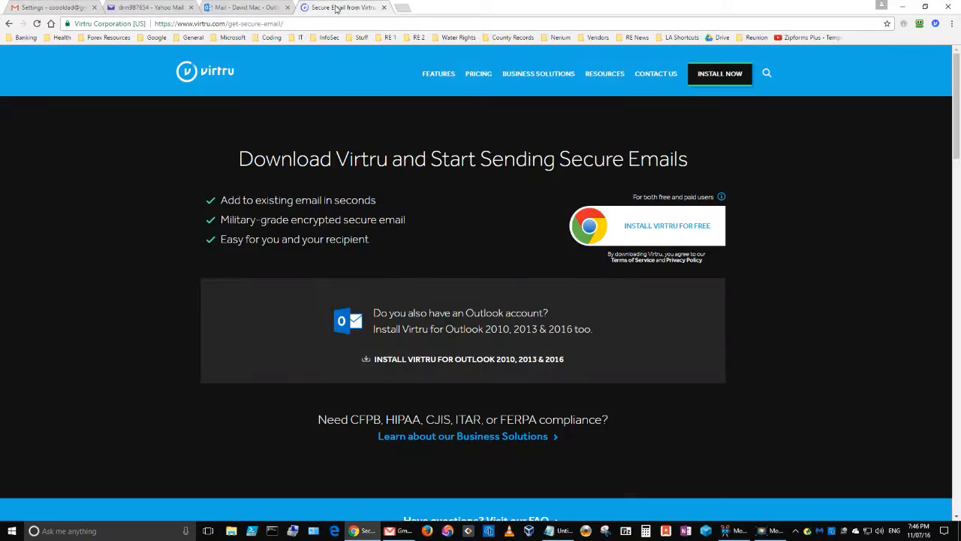
- Open the Gmail Confirmation email in the Outlook inbox and copy its confirmation code
{"action": "left_click", "coordinate": [244, 8]}
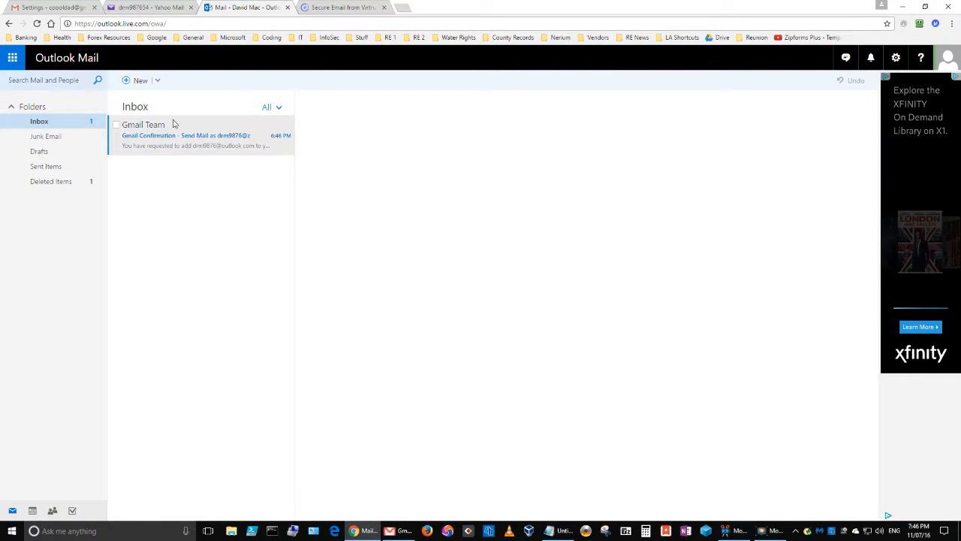
{"action": "left_click", "coordinate": [190, 141]}
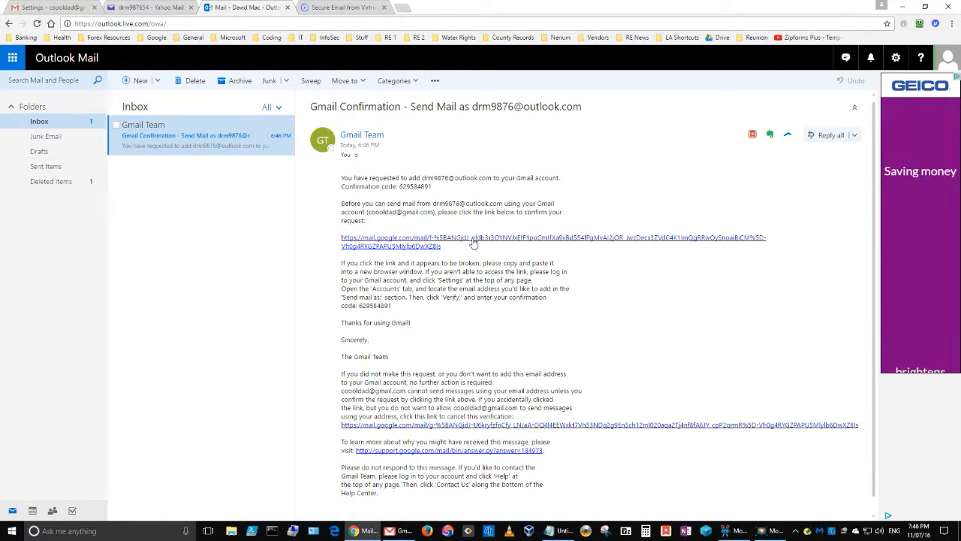
{"action": "left_click_drag", "start_coordinate": [433, 187], "coordinate": [399, 189]}
{"action": "key", "text": "ctrl+c"}
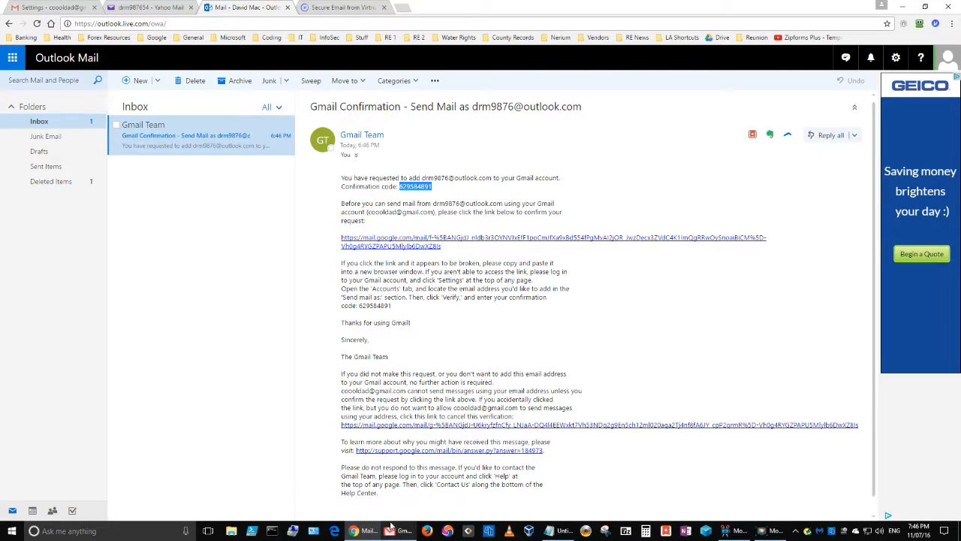
{"action": "mouse_move", "coordinate": [397, 534]}
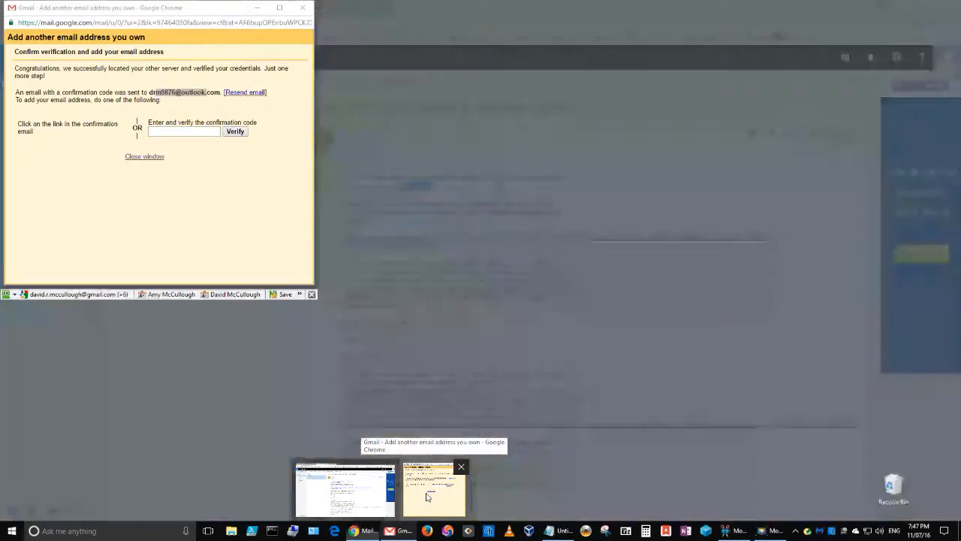
- Paste the copied confirmation code into the Gmail popup and verify the Outlook.com address
{"action": "left_click", "coordinate": [433, 489]}
{"action": "left_click", "coordinate": [209, 190]}
{"action": "left_click", "coordinate": [187, 129]}
{"action": "key", "text": "ctrl+v"}
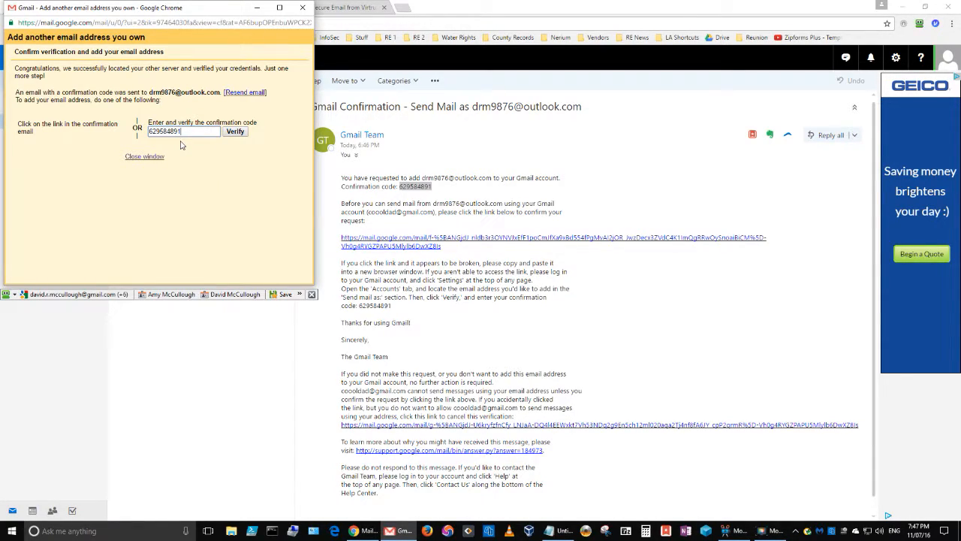
{"action": "left_click", "coordinate": [235, 131]}
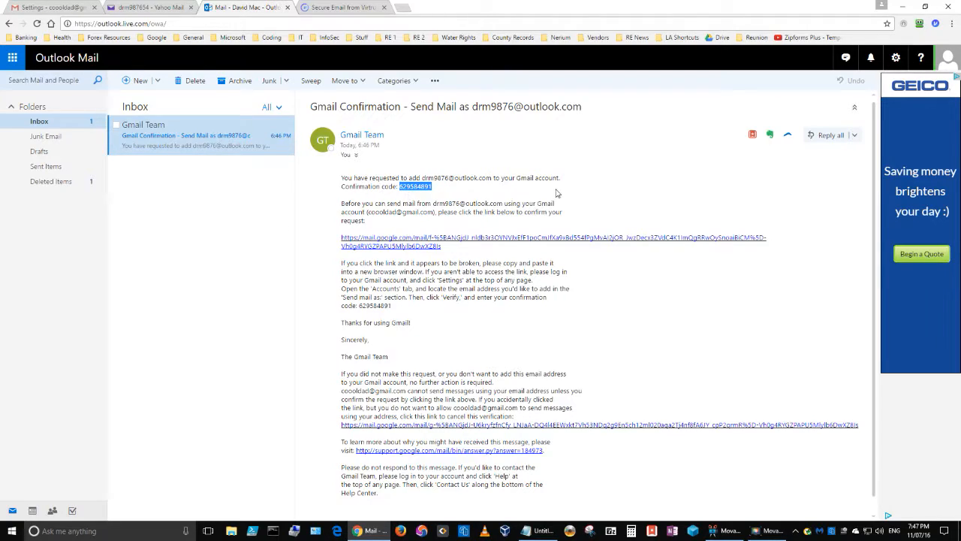
- Review the Send mail as entry: Outlook.com address via smtp.live.com, port 587, secured with TLS
{"action": "left_click", "coordinate": [39, 10]}
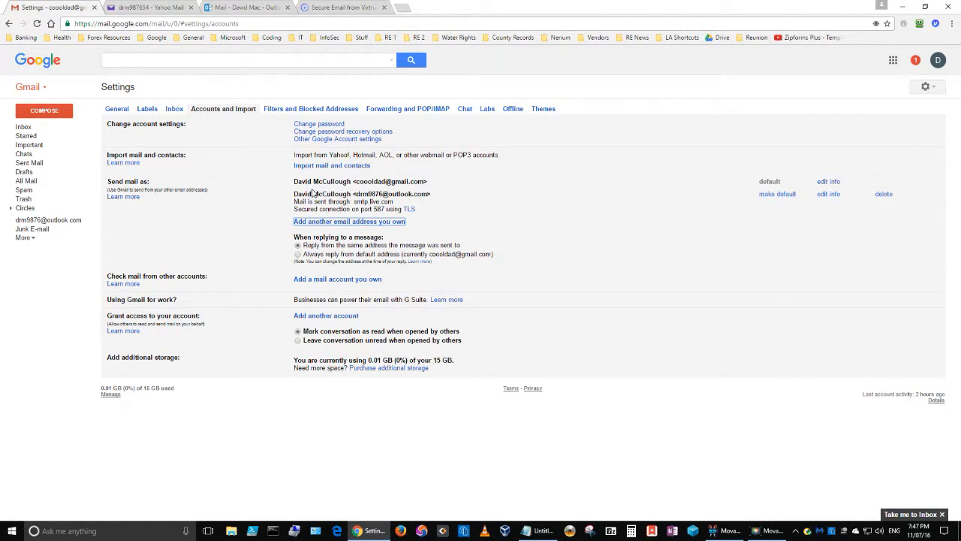
{"action": "left_click_drag", "start_coordinate": [351, 209], "coordinate": [294, 209]}
{"action": "left_click_drag", "start_coordinate": [353, 201], "coordinate": [393, 202]}
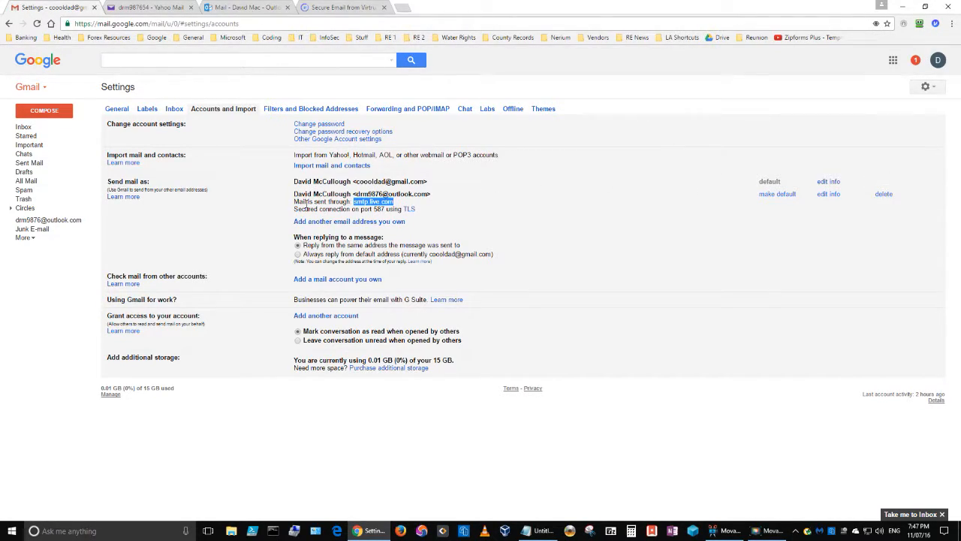
{"action": "triple_click", "coordinate": [380, 185]}
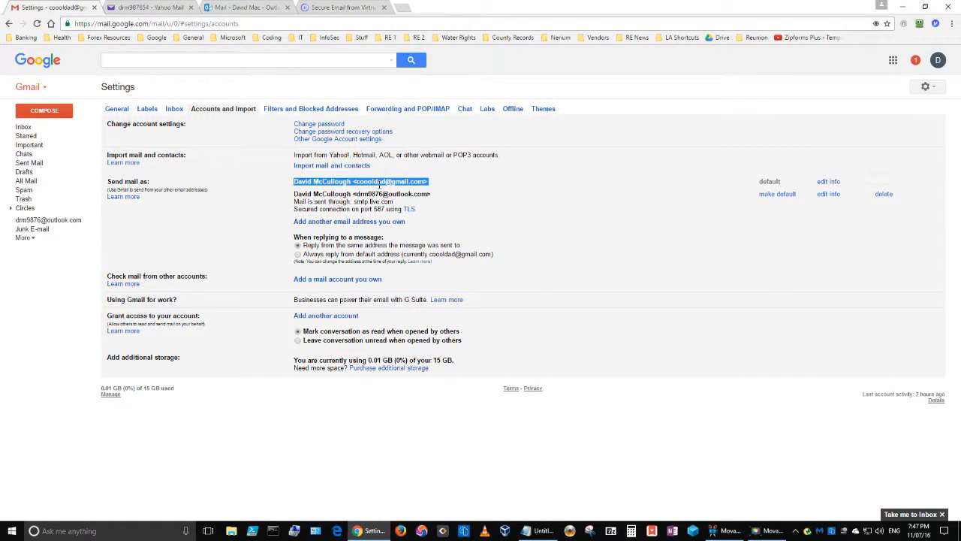
{"action": "double_click", "coordinate": [370, 193]}
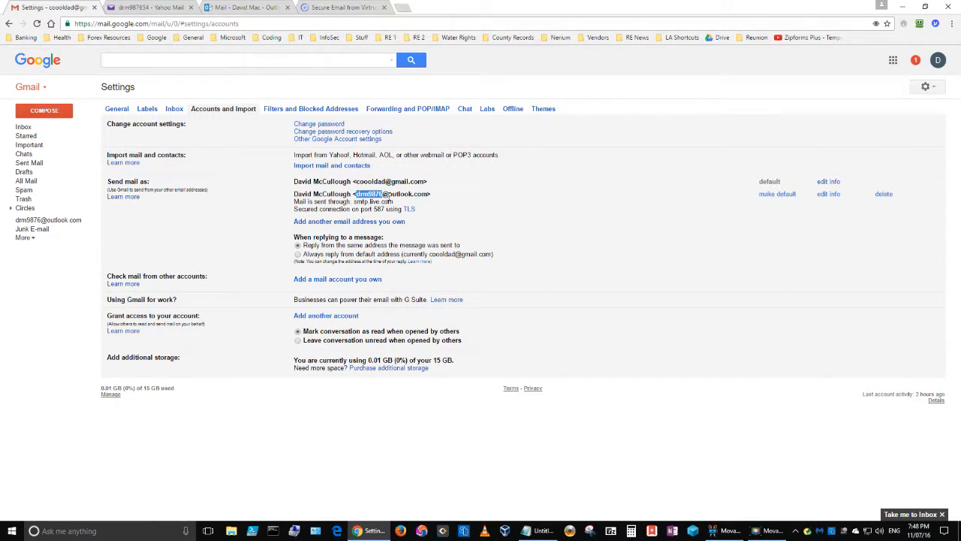
- Make the Outlook.com address the default sender and check the From line in a new message
{"action": "left_click", "coordinate": [785, 196]}
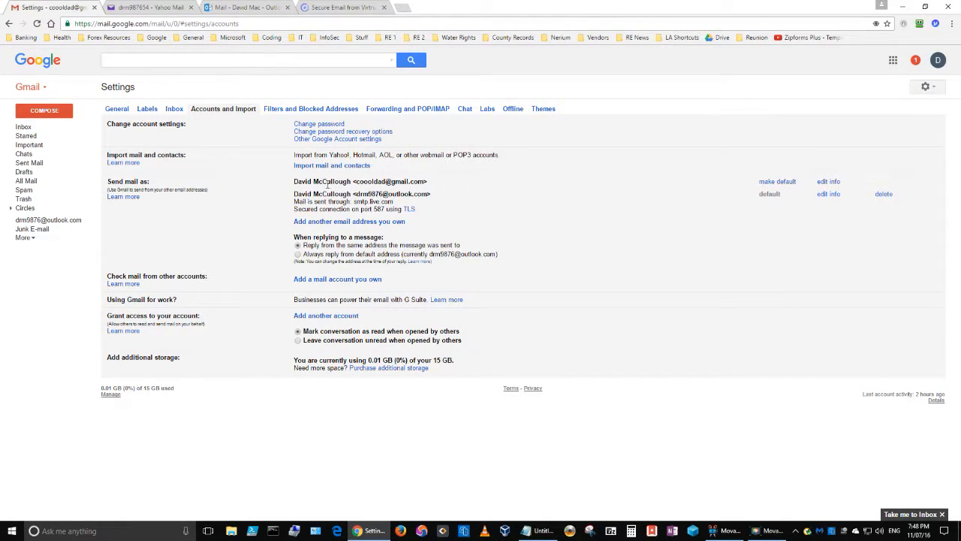
{"action": "left_click", "coordinate": [44, 113]}
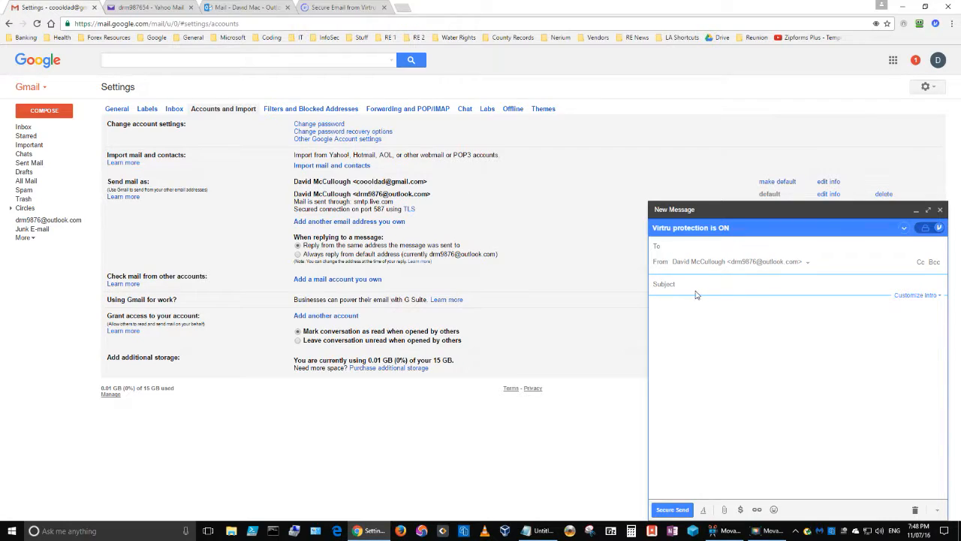
- Discard the unsent test message draft
{"action": "left_click", "coordinate": [916, 510]}
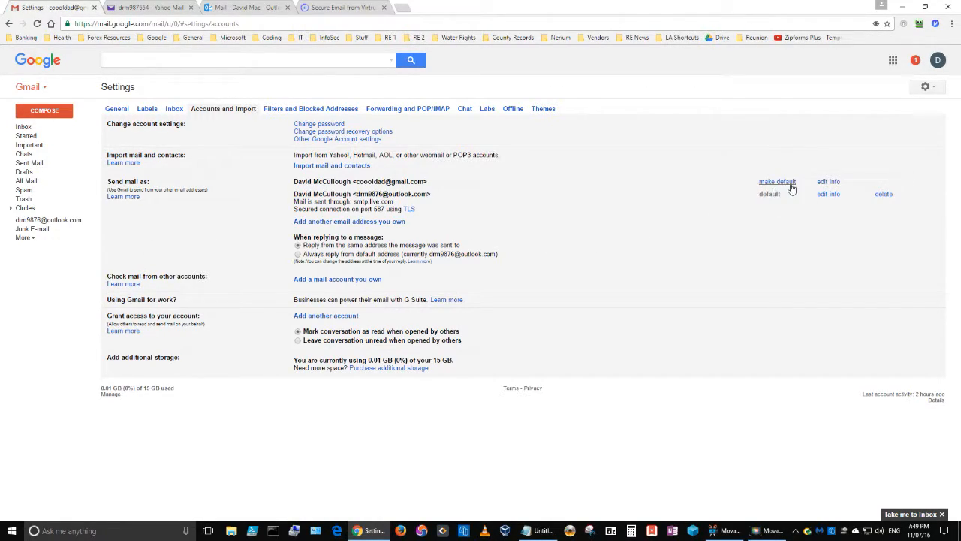
{"action": "left_click_drag", "start_coordinate": [782, 195], "coordinate": [757, 196]}
{"action": "left_click_drag", "start_coordinate": [357, 194], "coordinate": [431, 194]}
{"action": "left_click", "coordinate": [455, 204]}
- Start adding a mail account you own and enter the Outlook.com email address
{"action": "left_click", "coordinate": [316, 280]}
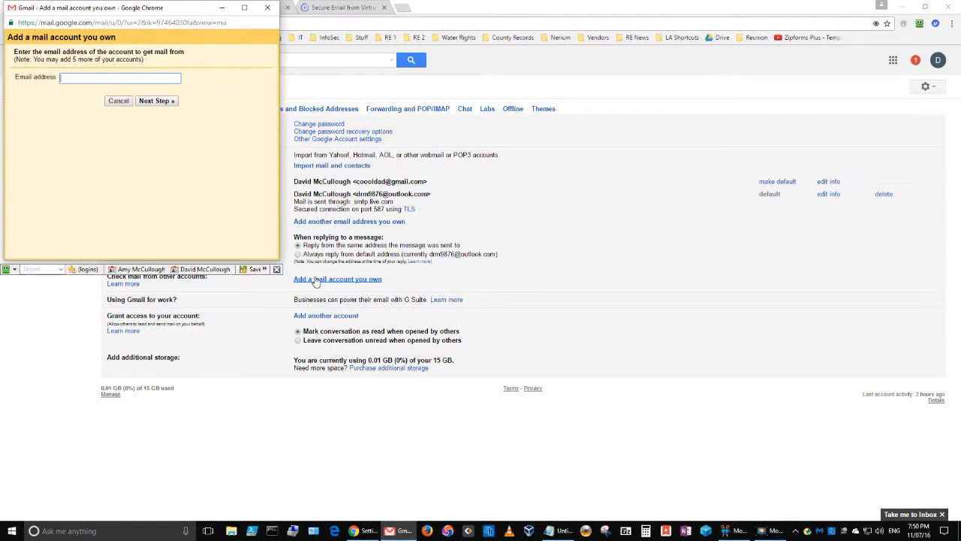
{"action": "left_click", "coordinate": [113, 76]}
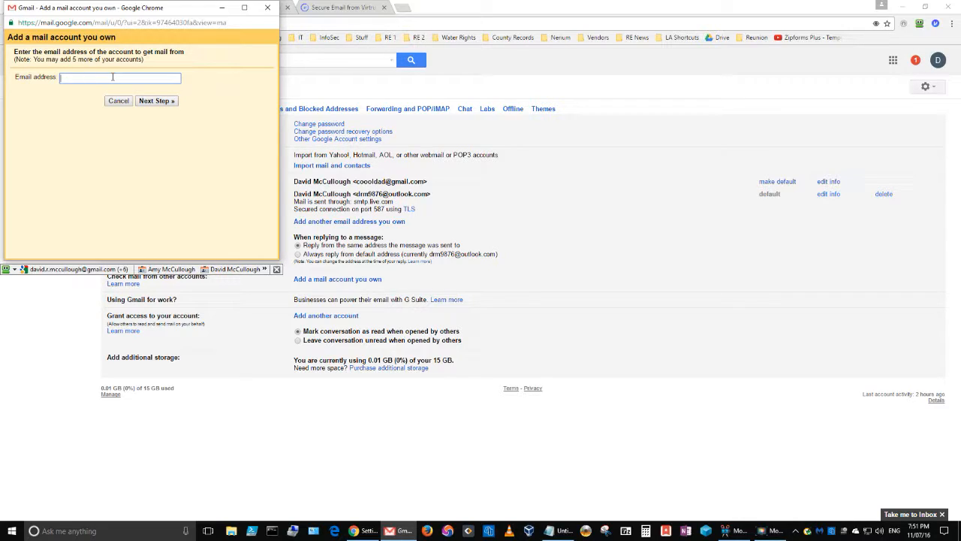
{"action": "type", "text": "d"}
{"action": "key", "text": "BackSpace"}
- Enter the account password in the POP settings, keep pop3.live.com, and open a new Chrome tab
{"action": "left_click", "coordinate": [169, 107]}
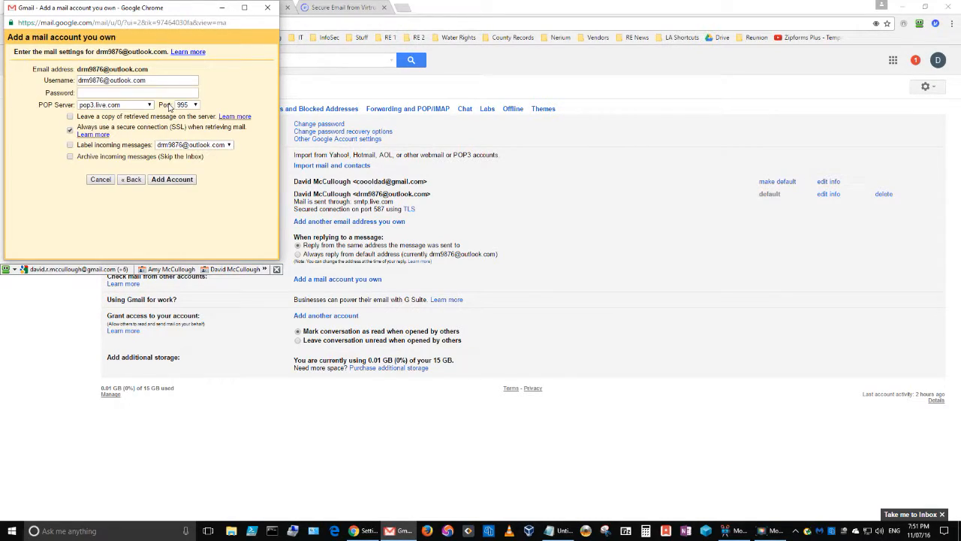
{"action": "left_click", "coordinate": [106, 93]}
{"action": "type", "text": "••••••••••••"}
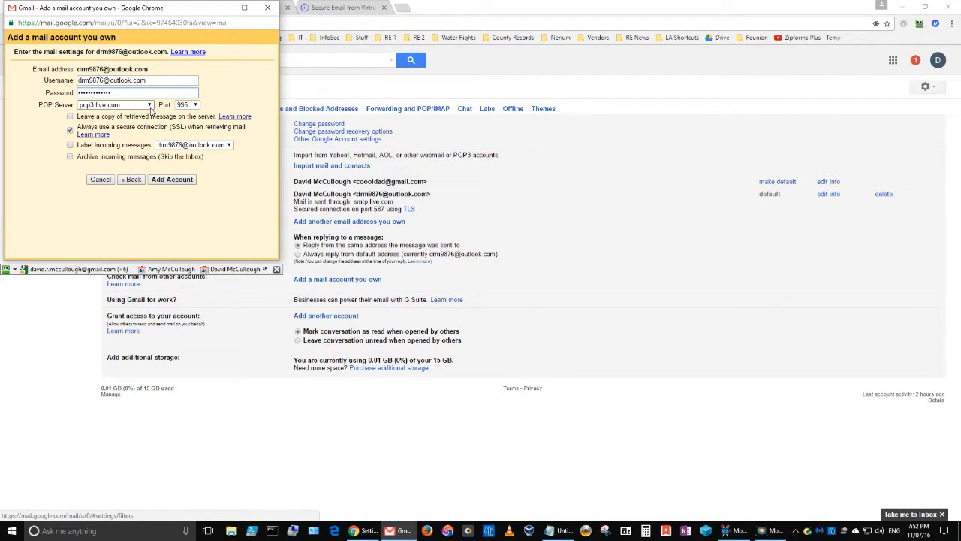
{"action": "left_click", "coordinate": [150, 105]}
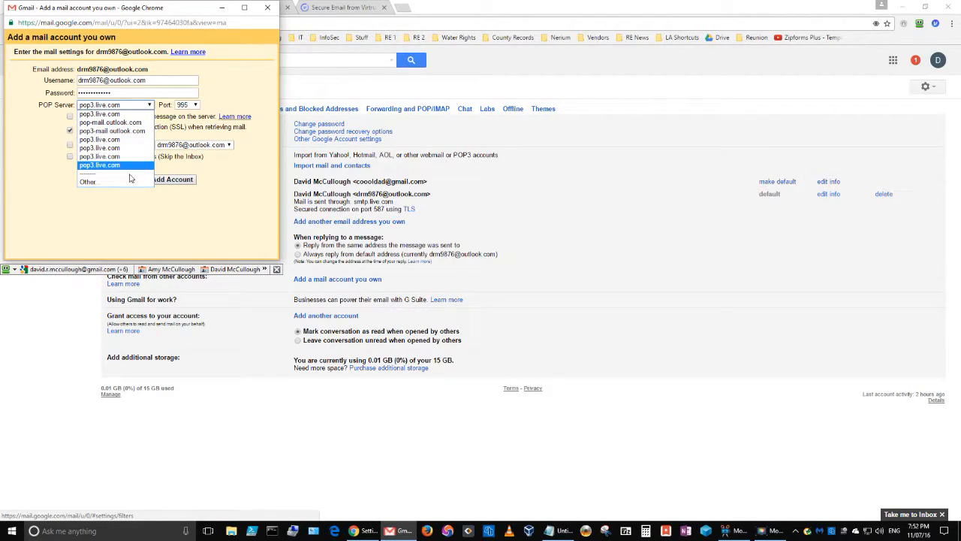
{"action": "left_click", "coordinate": [113, 115]}
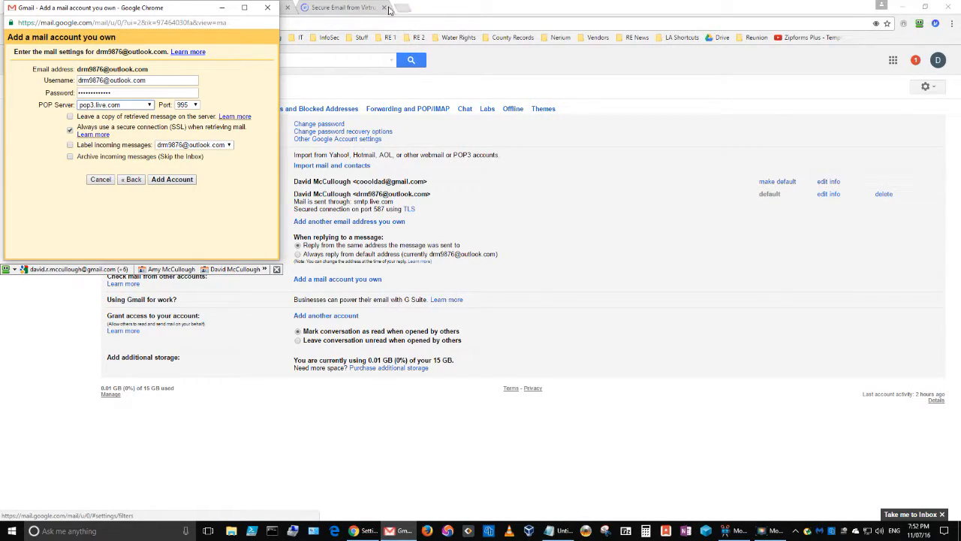
{"action": "left_click", "coordinate": [359, 9]}
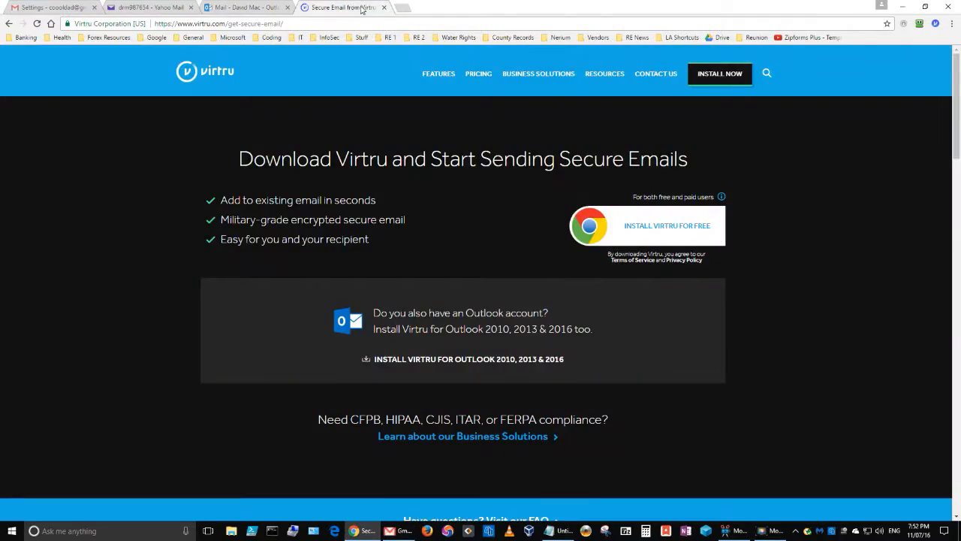
{"action": "left_click", "coordinate": [403, 8]}
- Search Google for 'outlook.com email settings'
{"action": "left_click", "coordinate": [381, 192]}
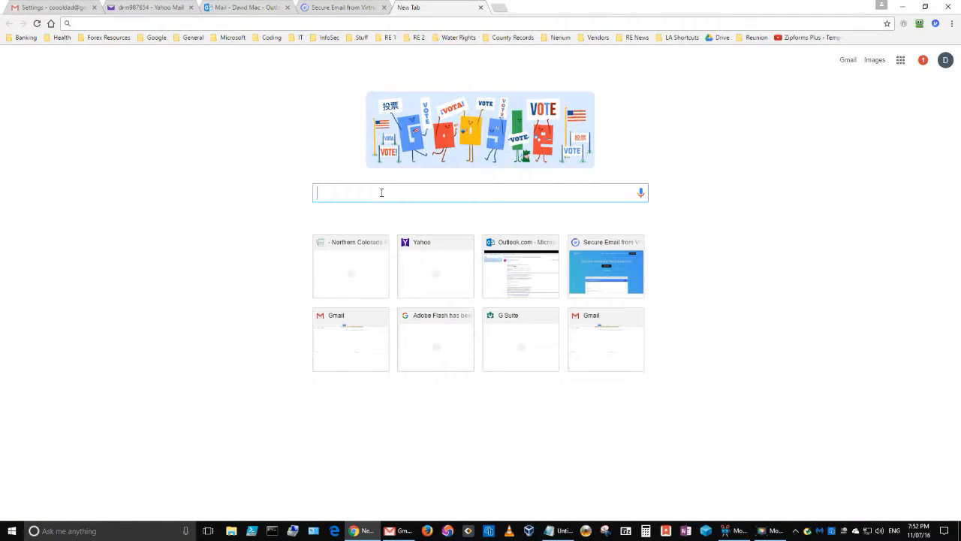
{"action": "type", "text": "outlo"}
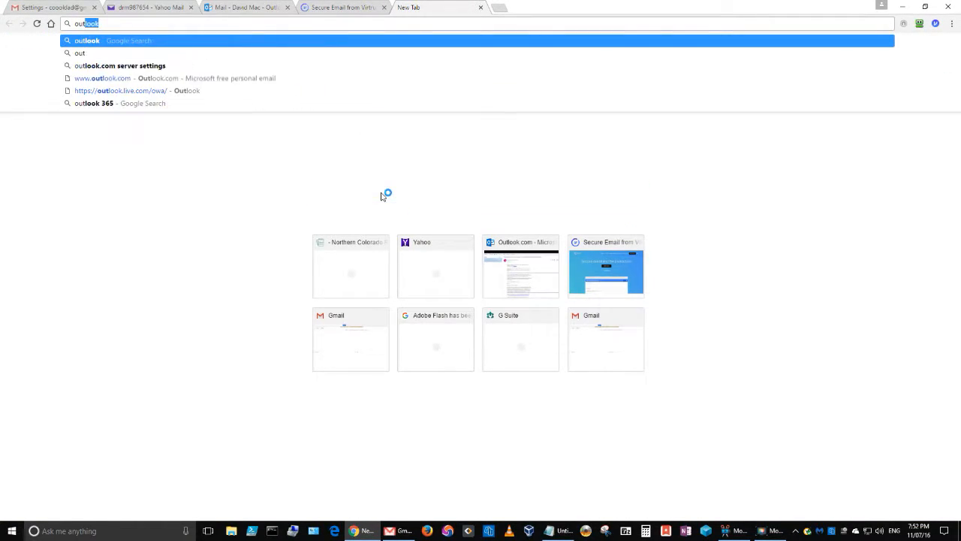
{"action": "type", "text": "ok.com "}
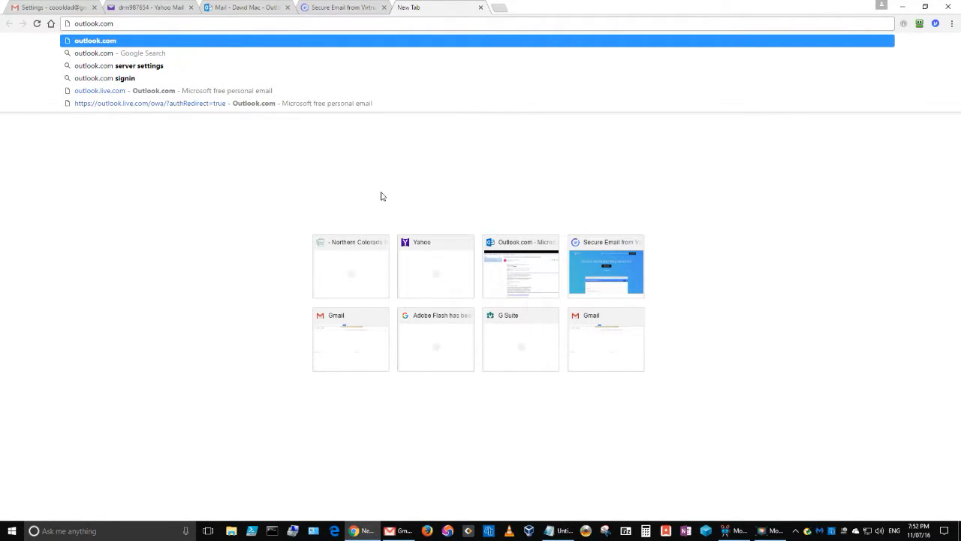
{"action": "type", "text": "email settings"}
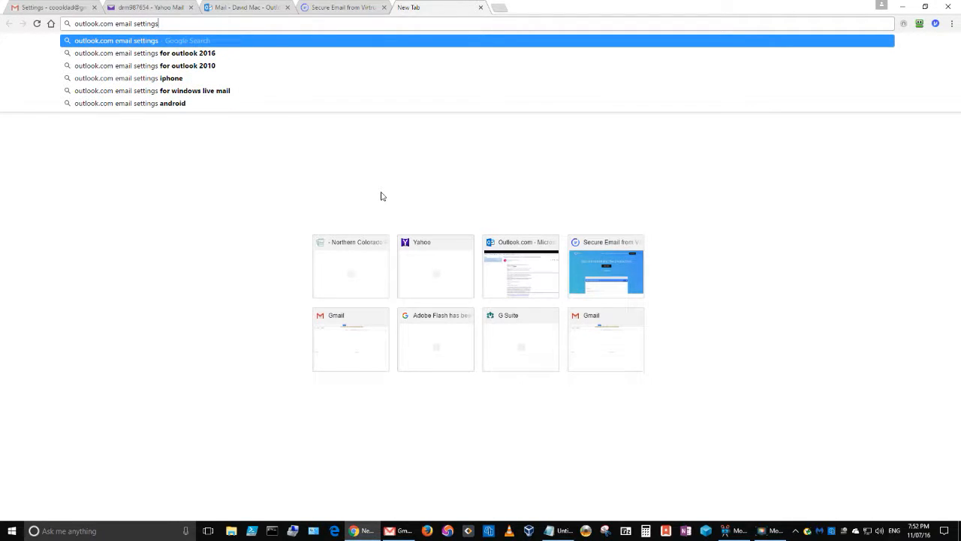
{"action": "key", "text": "Return"}
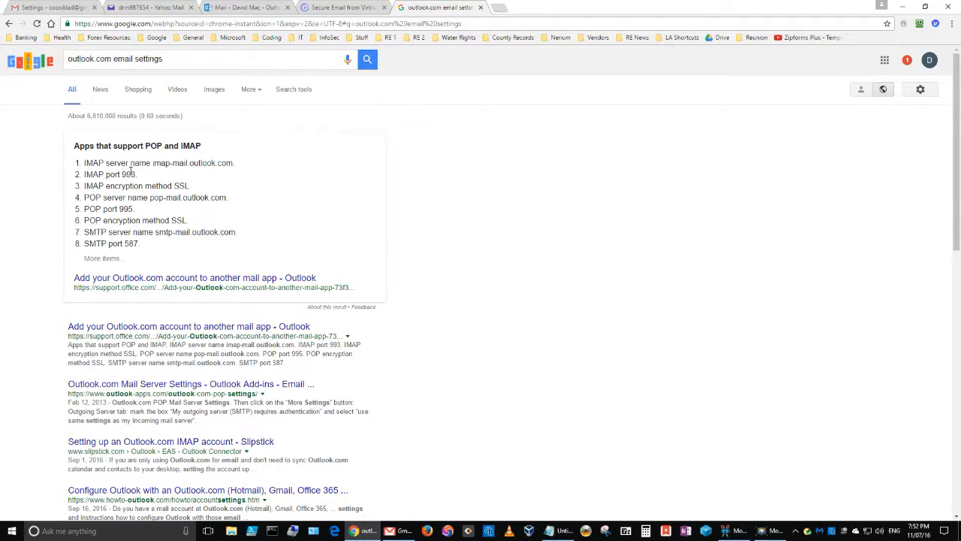
- Highlight the pop-mail.outlook.com server, SMTP server, port 995 and SSL lines in the results
{"action": "left_click_drag", "start_coordinate": [84, 197], "coordinate": [228, 197]}
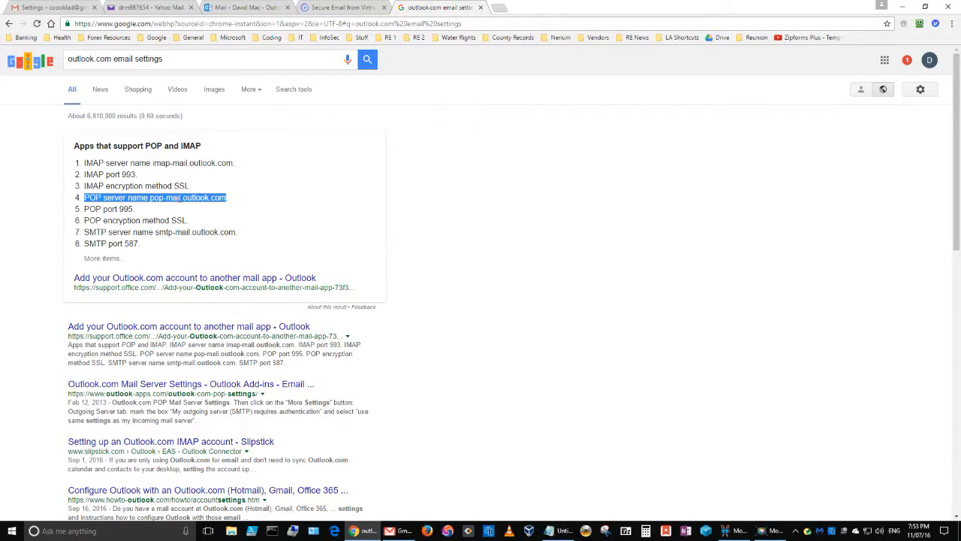
{"action": "left_click", "coordinate": [205, 198]}
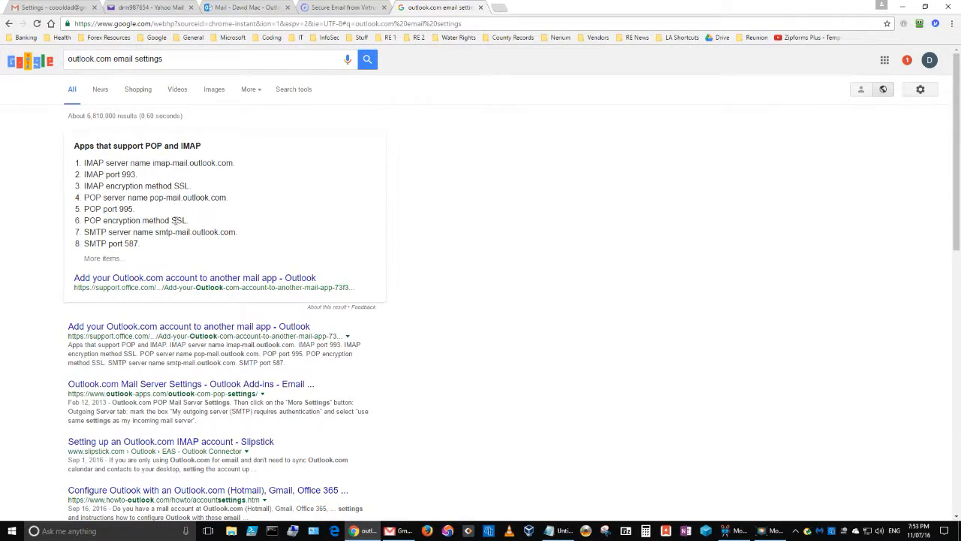
{"action": "left_click_drag", "start_coordinate": [150, 250], "coordinate": [84, 232]}
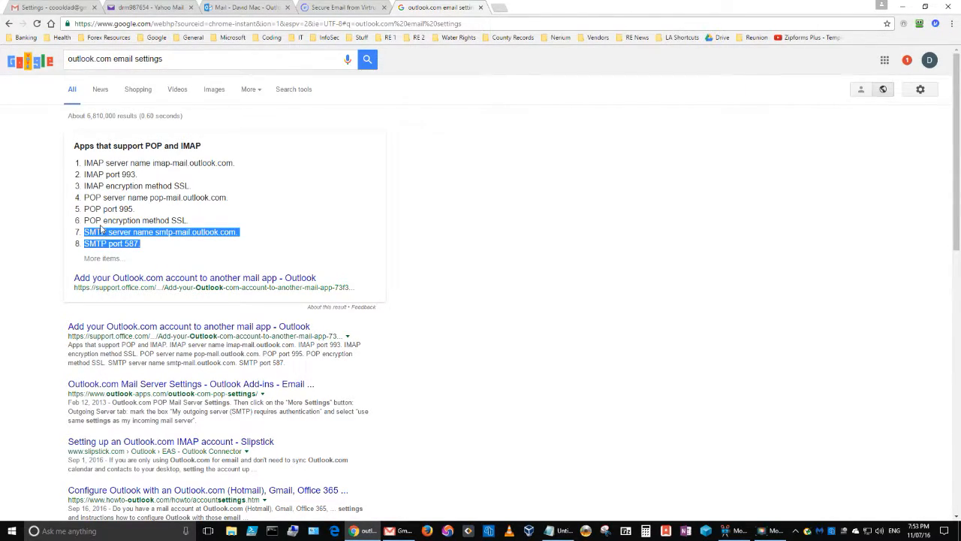
{"action": "left_click_drag", "start_coordinate": [200, 223], "coordinate": [83, 197]}
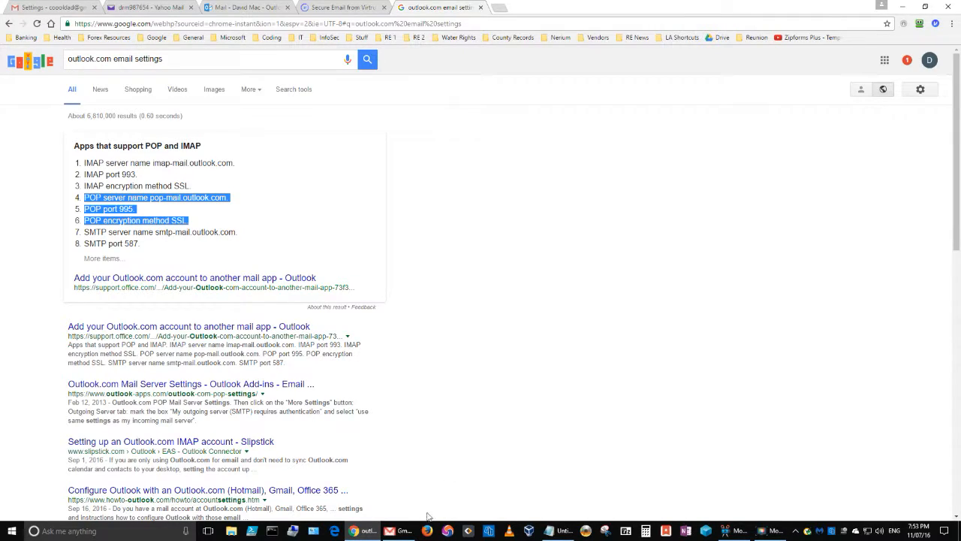
- Move the Gmail add-account form beside the results and set the POP server to pop-mail.outlook.com
{"action": "mouse_move", "coordinate": [406, 536]}
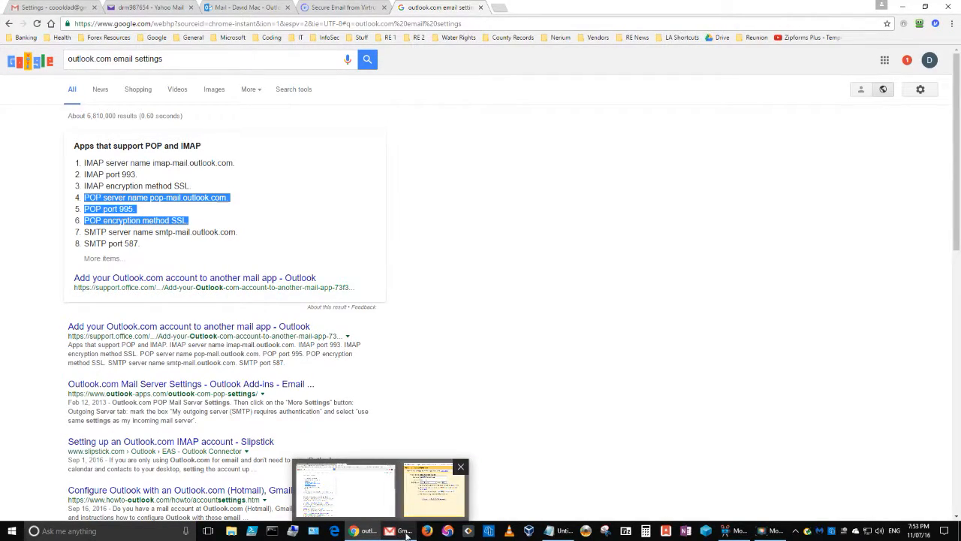
{"action": "left_click", "coordinate": [428, 494]}
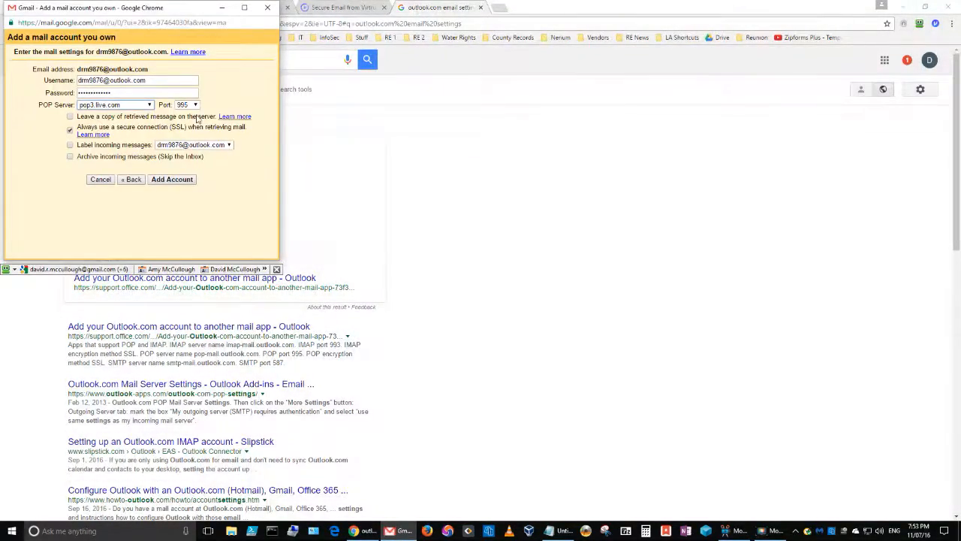
{"action": "left_click_drag", "start_coordinate": [166, 3], "coordinate": [413, 8]}
{"action": "left_click_drag", "start_coordinate": [179, 11], "coordinate": [732, 154]}
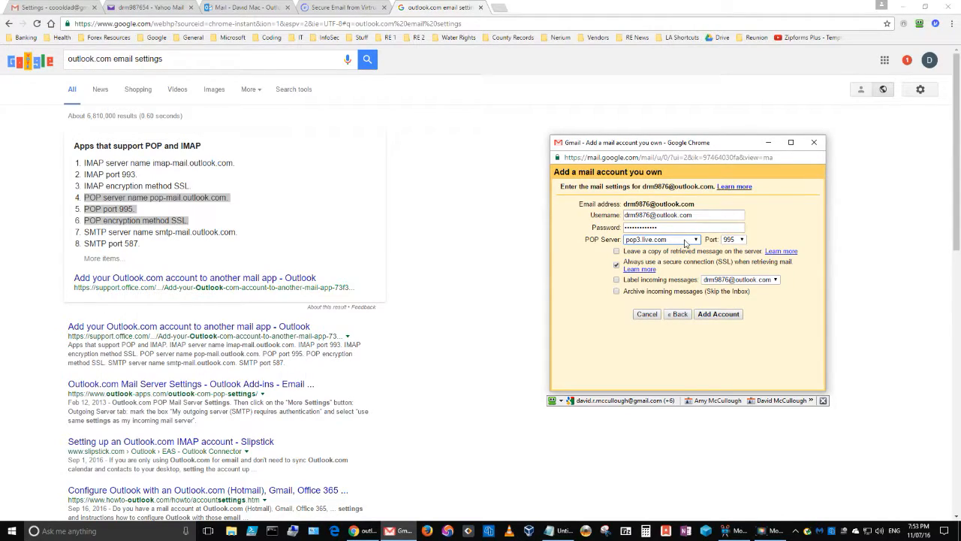
{"action": "left_click", "coordinate": [699, 240]}
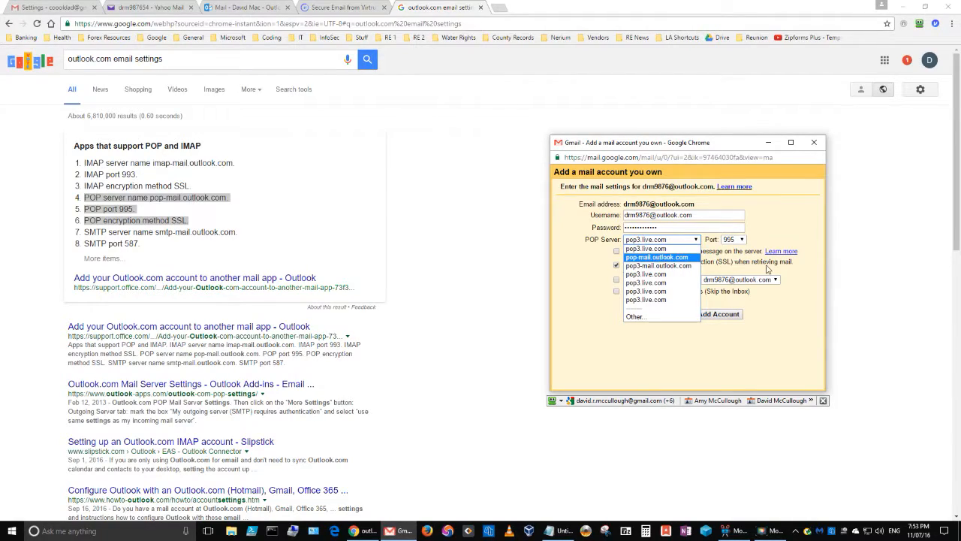
{"action": "left_click", "coordinate": [695, 257]}
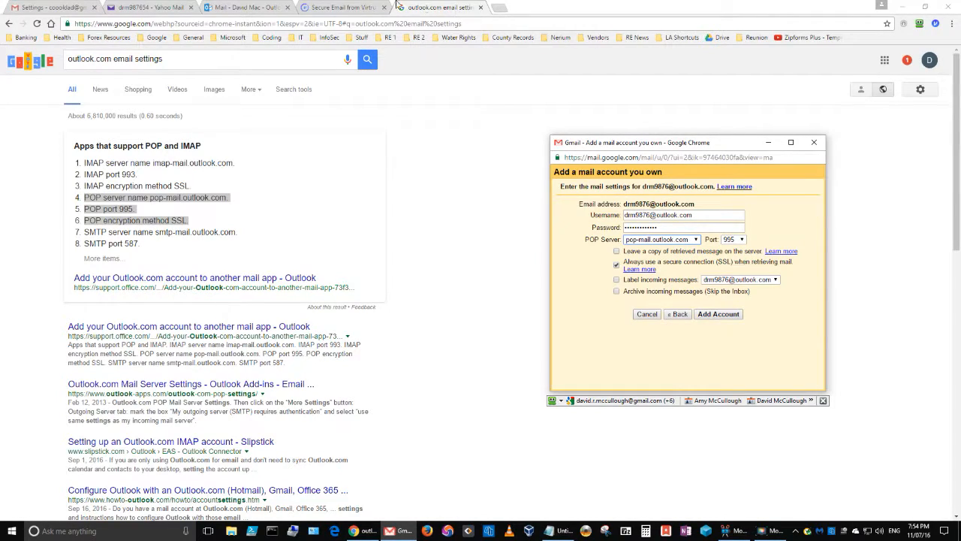
{"action": "left_click", "coordinate": [240, 7]}
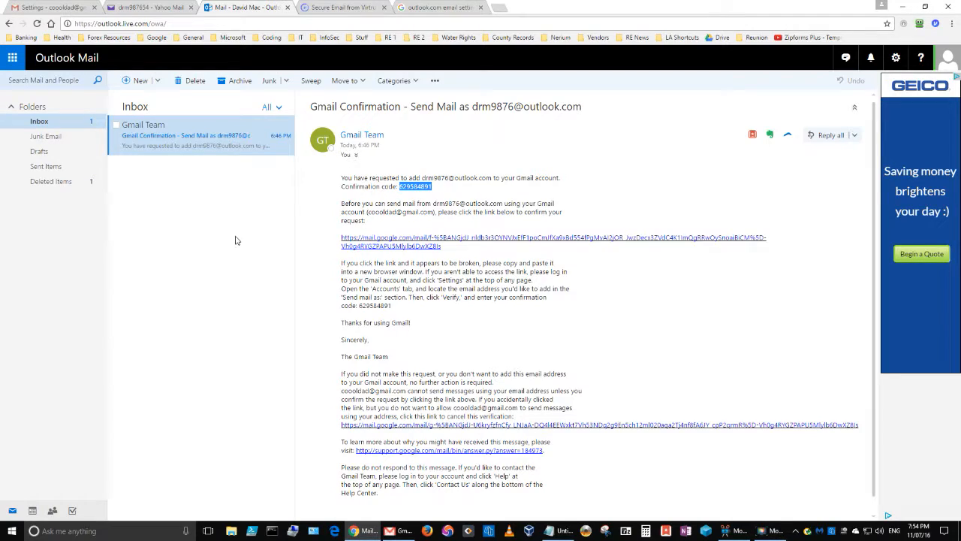
{"action": "left_click", "coordinate": [75, 7]}
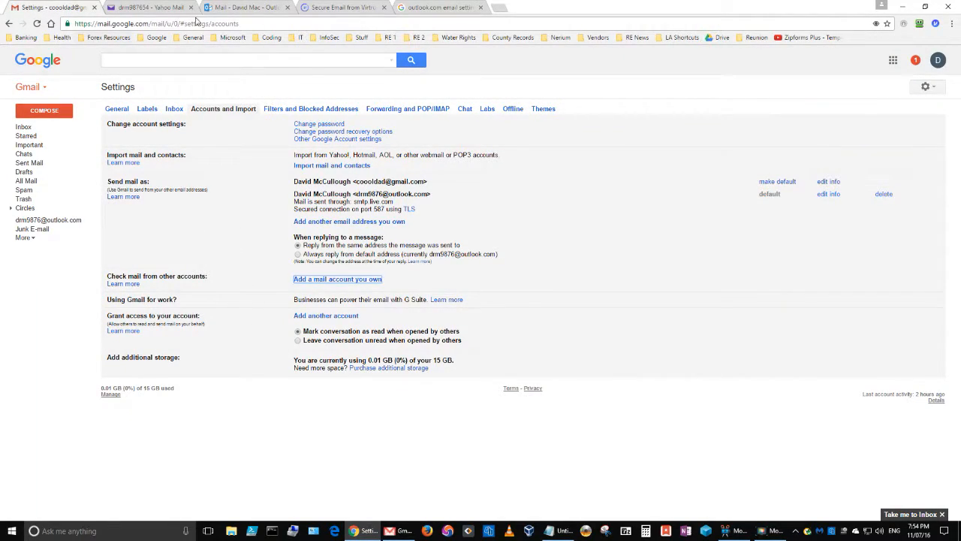
{"action": "left_click", "coordinate": [235, 8]}
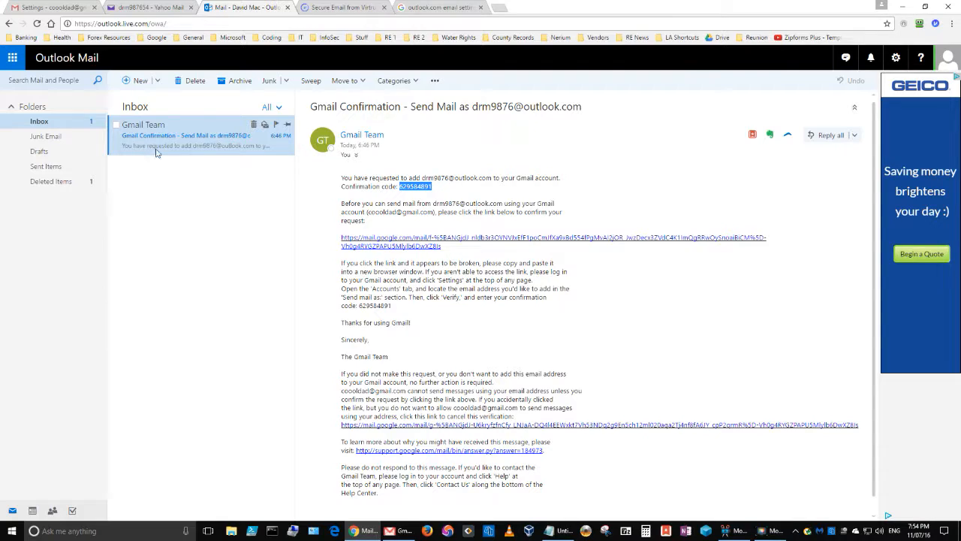
{"action": "key", "text": "ctrl+1"}
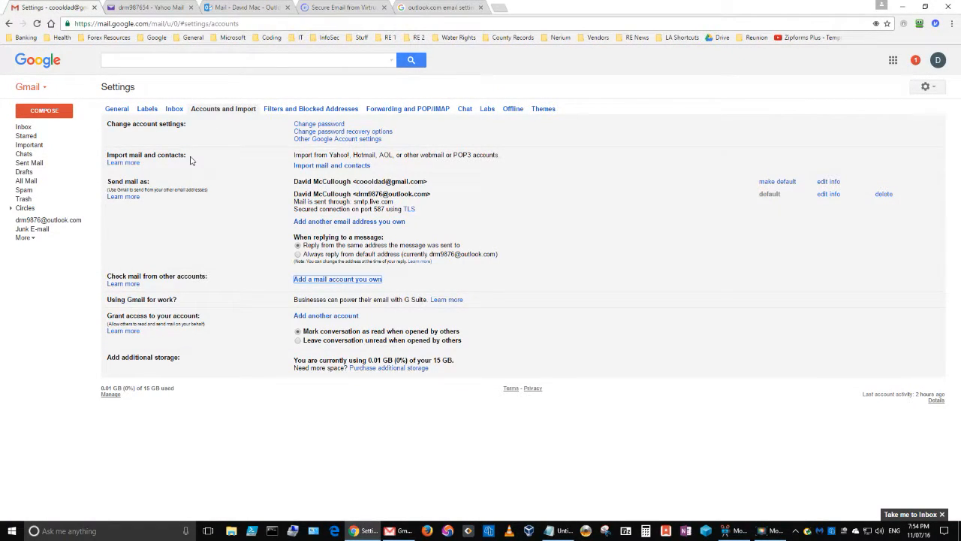
{"action": "left_click", "coordinate": [238, 9]}
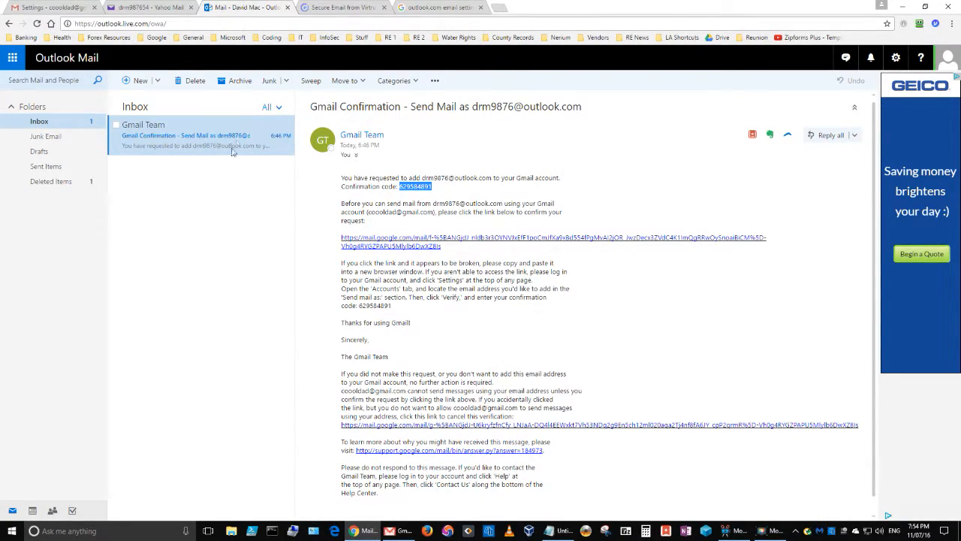
{"action": "left_click", "coordinate": [59, 8]}
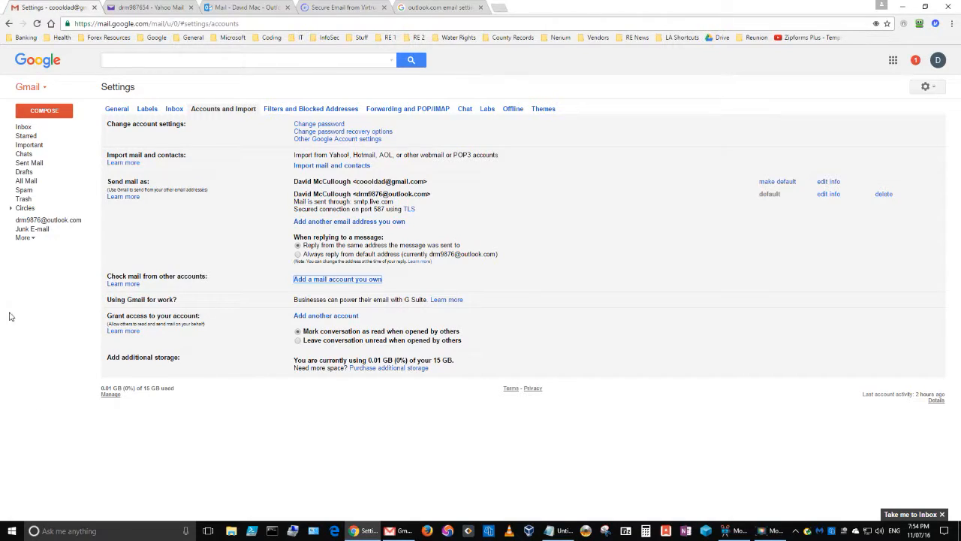
{"action": "left_click_drag", "start_coordinate": [138, 397], "coordinate": [103, 398]}
{"action": "key", "text": "ctrl+a"}
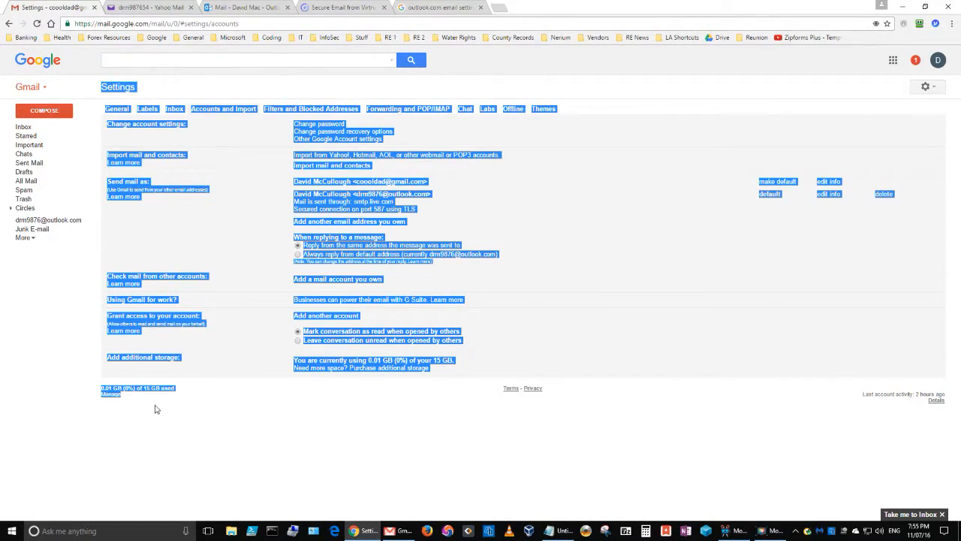
{"action": "left_click", "coordinate": [155, 408]}
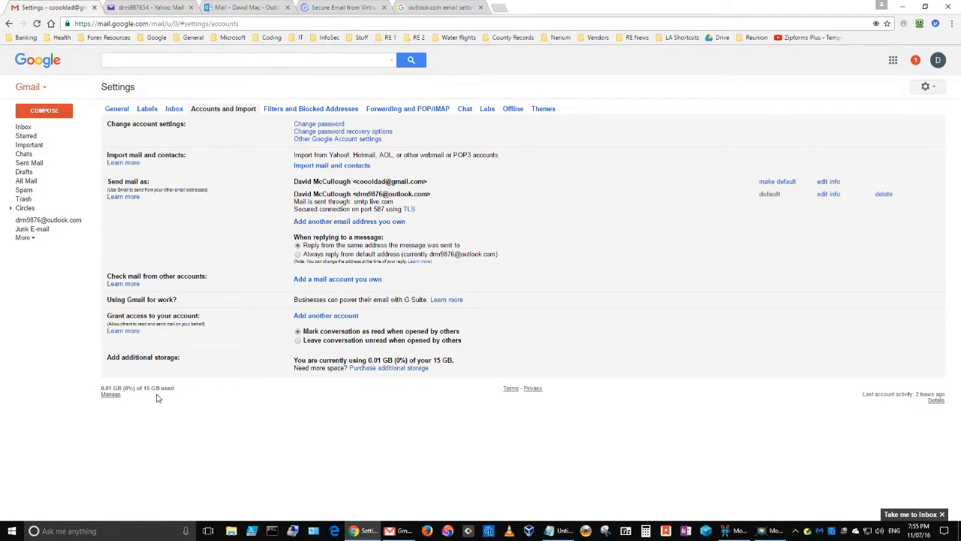
{"action": "left_click_drag", "start_coordinate": [180, 392], "coordinate": [103, 388]}
{"action": "left_click", "coordinate": [180, 418]}
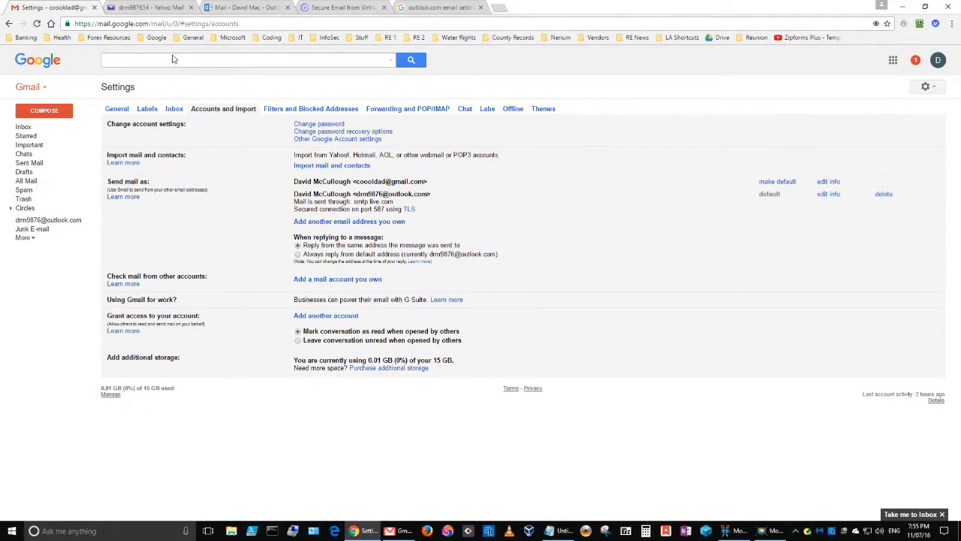
{"action": "left_click", "coordinate": [225, 9]}
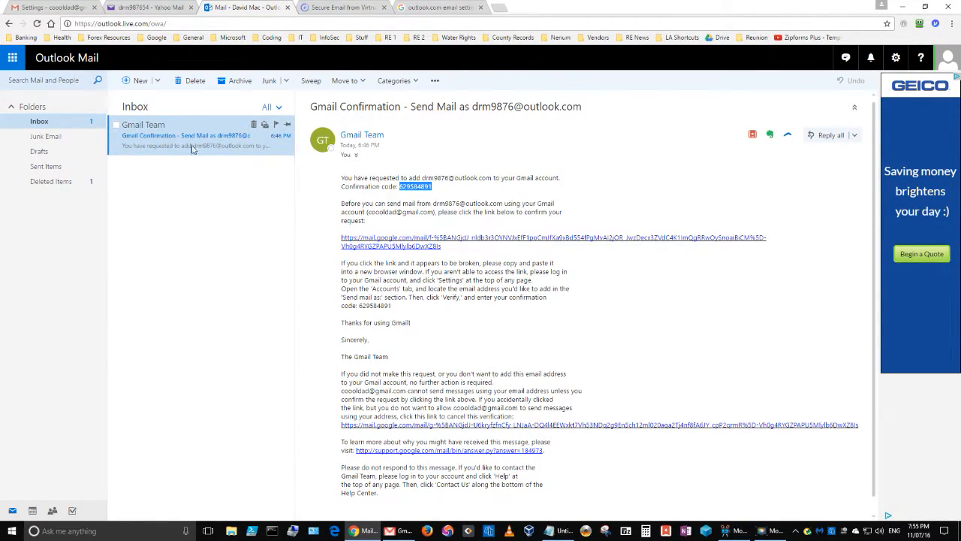
{"action": "left_click", "coordinate": [37, 10]}
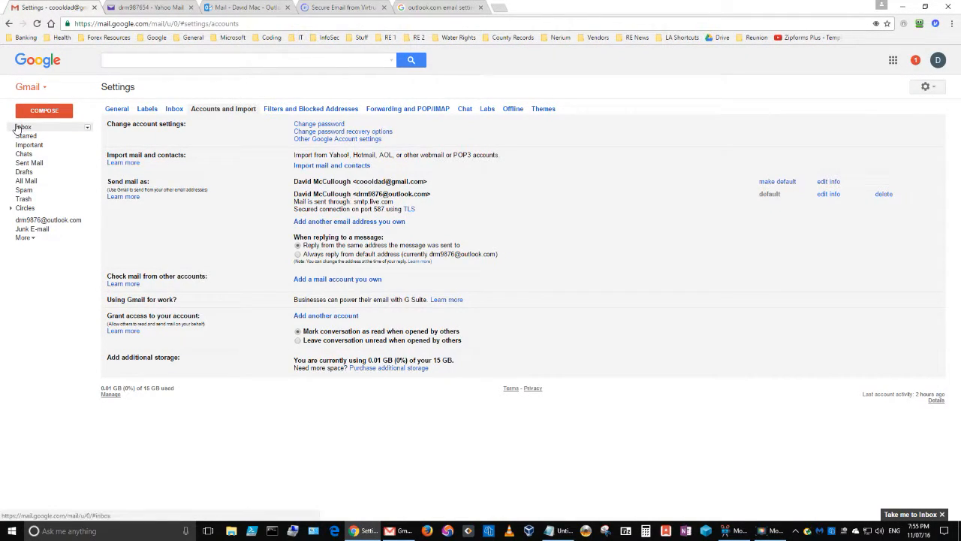
{"action": "left_click", "coordinate": [239, 9]}
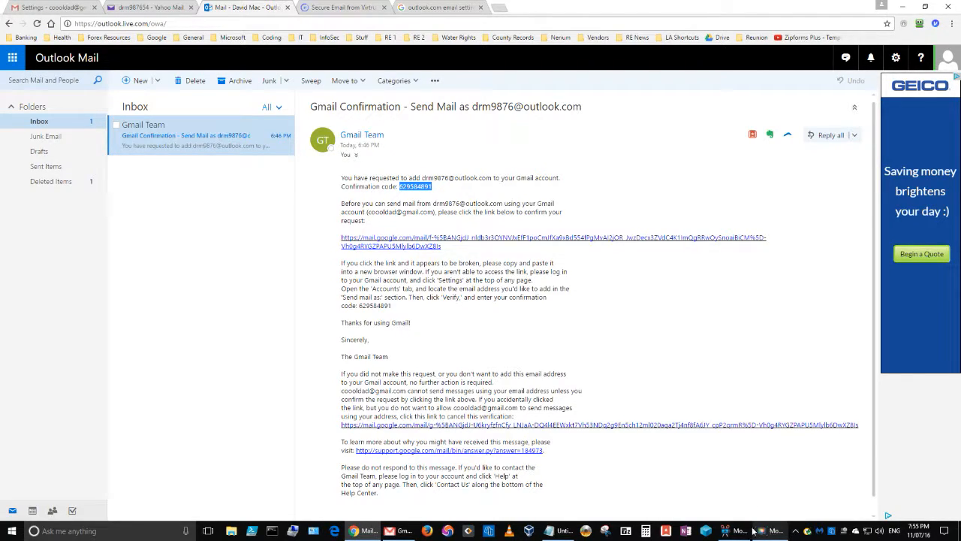
{"action": "left_click", "coordinate": [401, 531]}
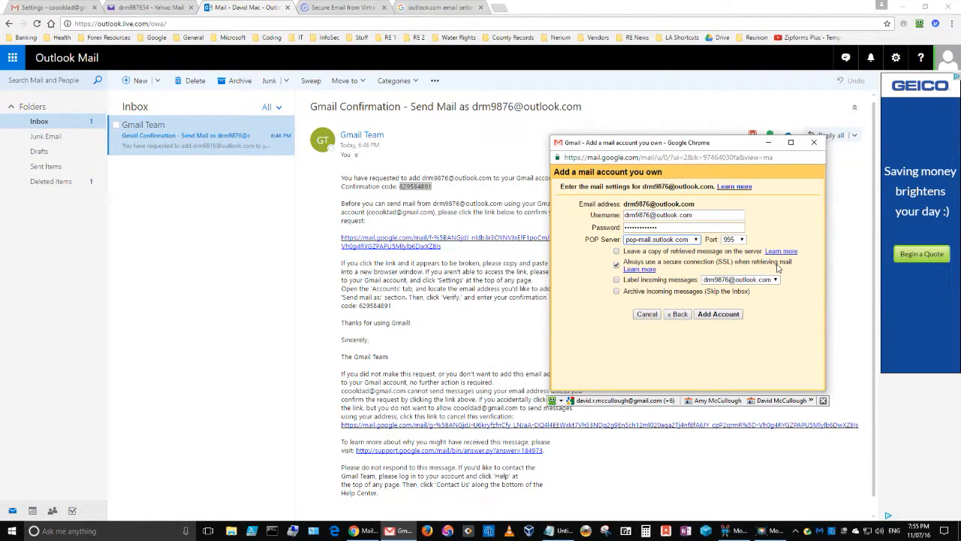
- Keep SSL retrieval on and label incoming messages with the Outlook.com address
{"action": "left_click", "coordinate": [432, 7]}
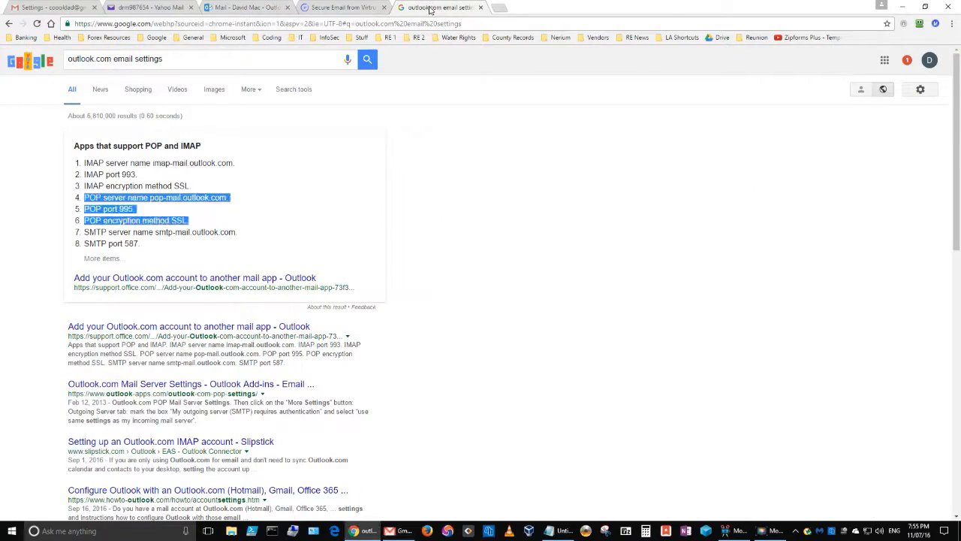
{"action": "left_click", "coordinate": [398, 530]}
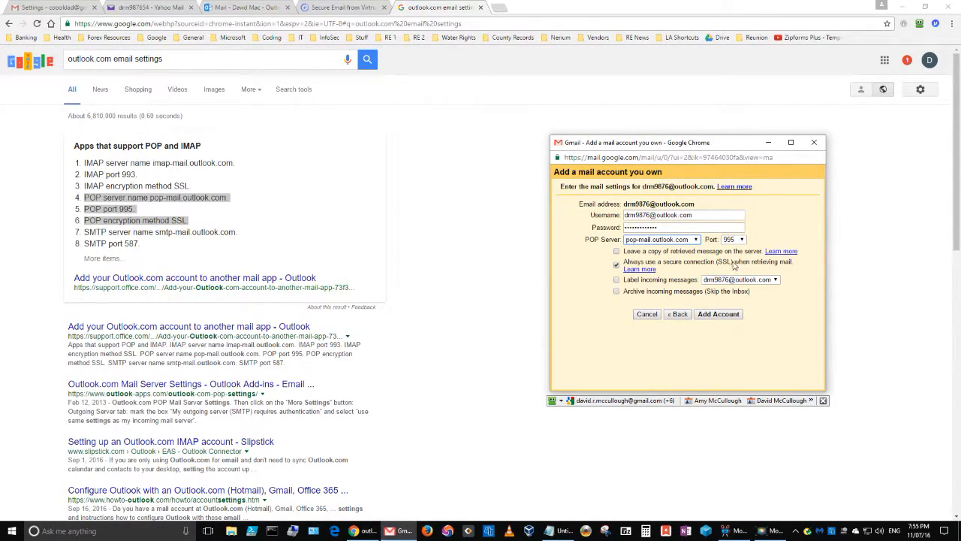
{"action": "left_click", "coordinate": [616, 265]}
{"action": "left_click", "coordinate": [775, 281]}
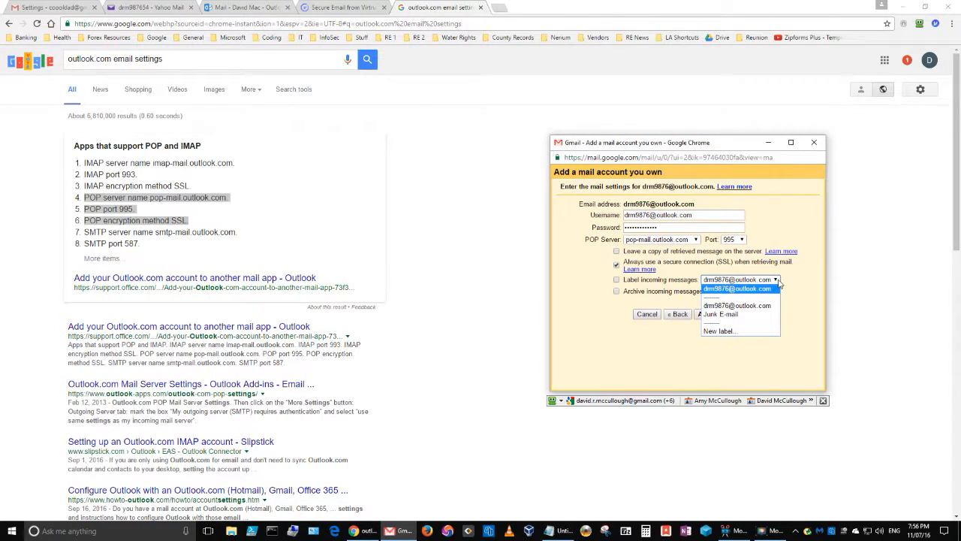
{"action": "left_click", "coordinate": [778, 282]}
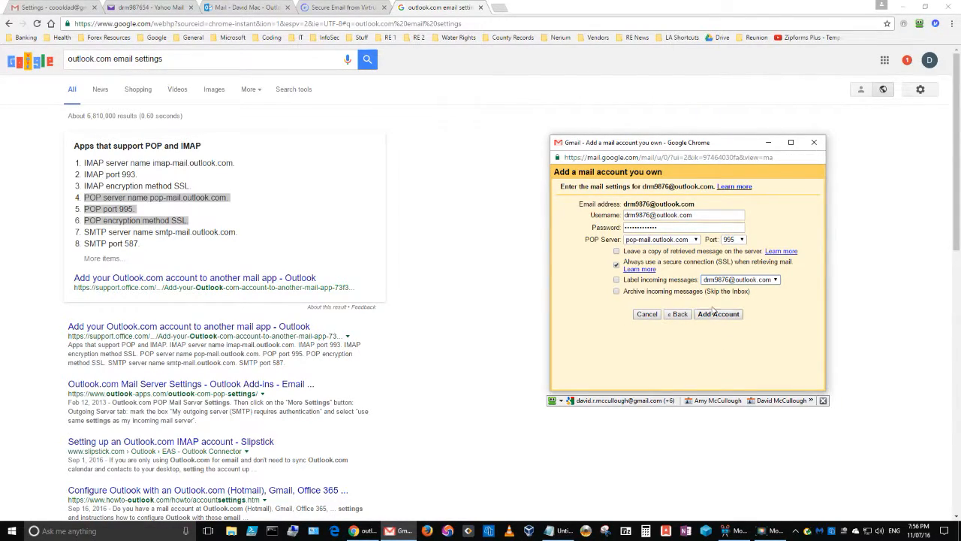
{"action": "left_click", "coordinate": [616, 279]}
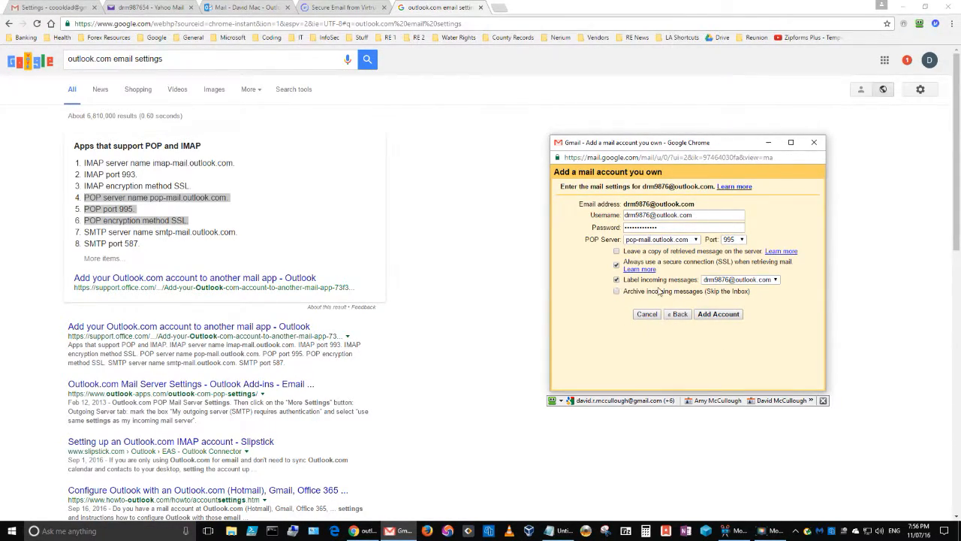
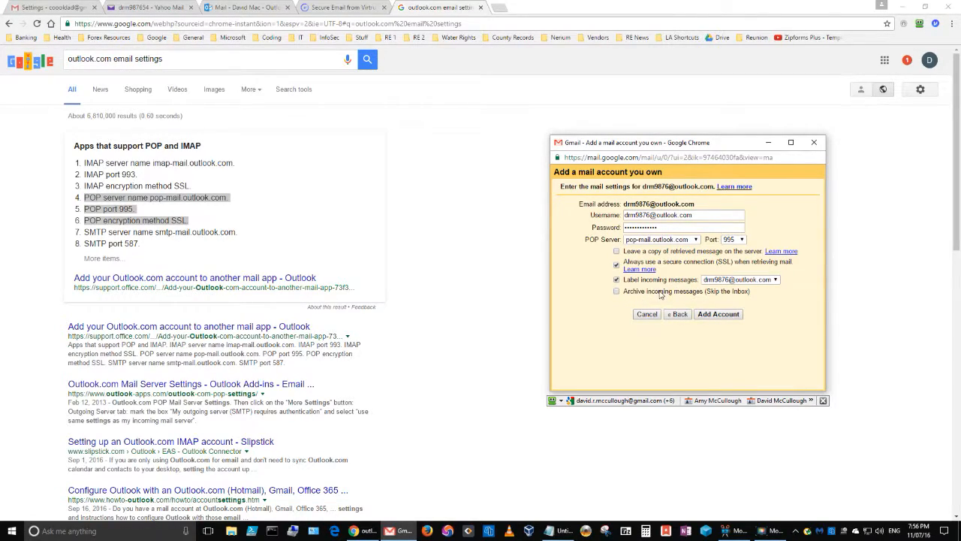
- Submit the Outlook.com POP account (pop-mail.outlook.com, port 995, SSL) and open Gmail's confirmation email in Outlook
{"action": "left_click", "coordinate": [717, 315]}
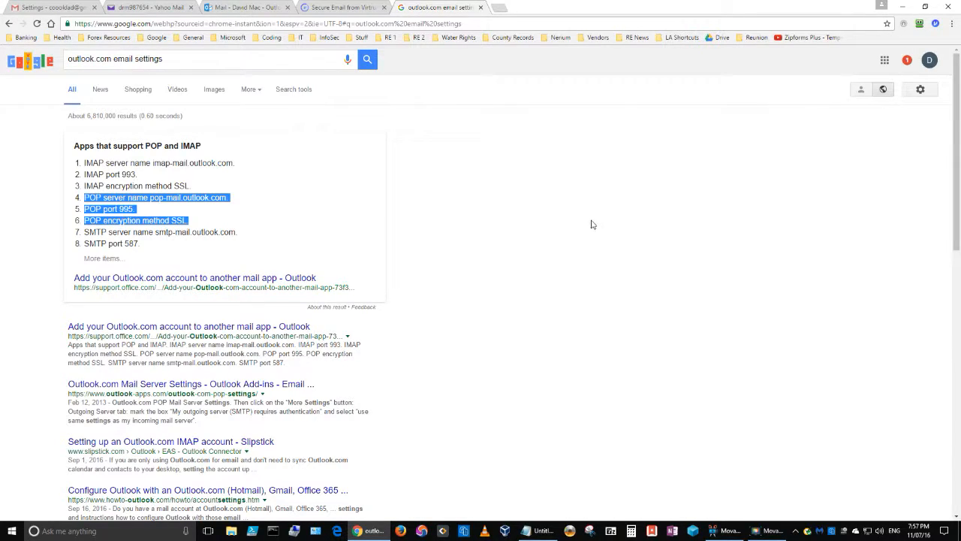
{"action": "left_click", "coordinate": [241, 7]}
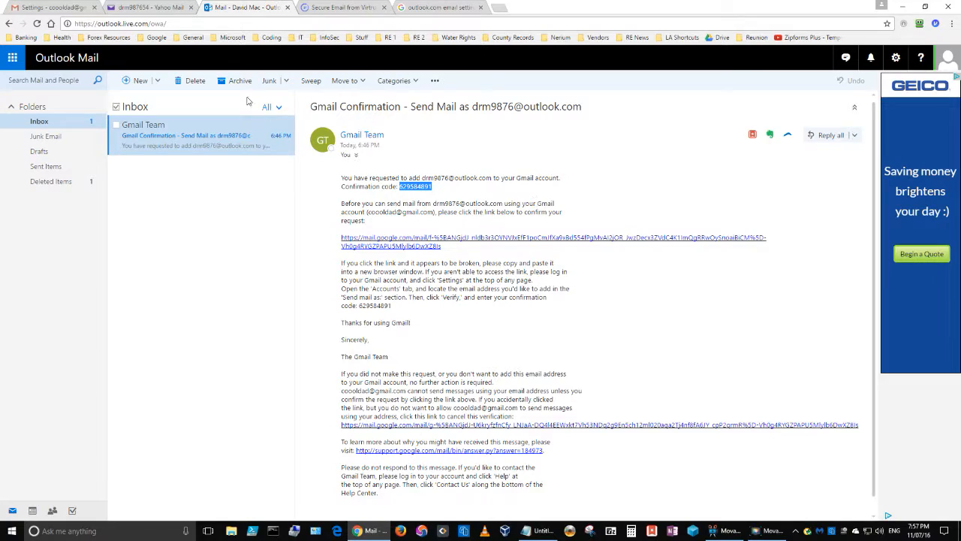
- Review the Outlook.com send-as address, POP3 account entry and checking-mail status in Accounts and Import
{"action": "left_click", "coordinate": [38, 7]}
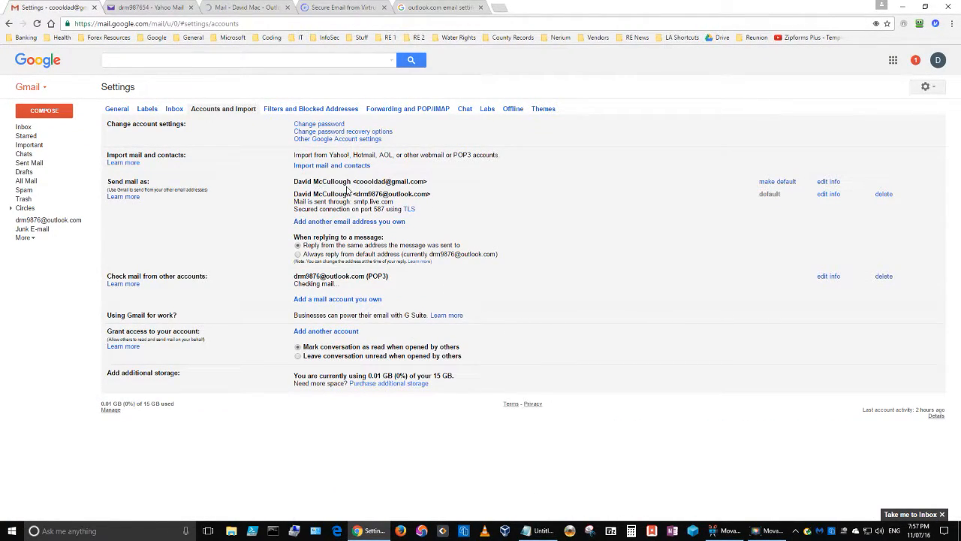
{"action": "left_click_drag", "start_coordinate": [311, 193], "coordinate": [432, 194]}
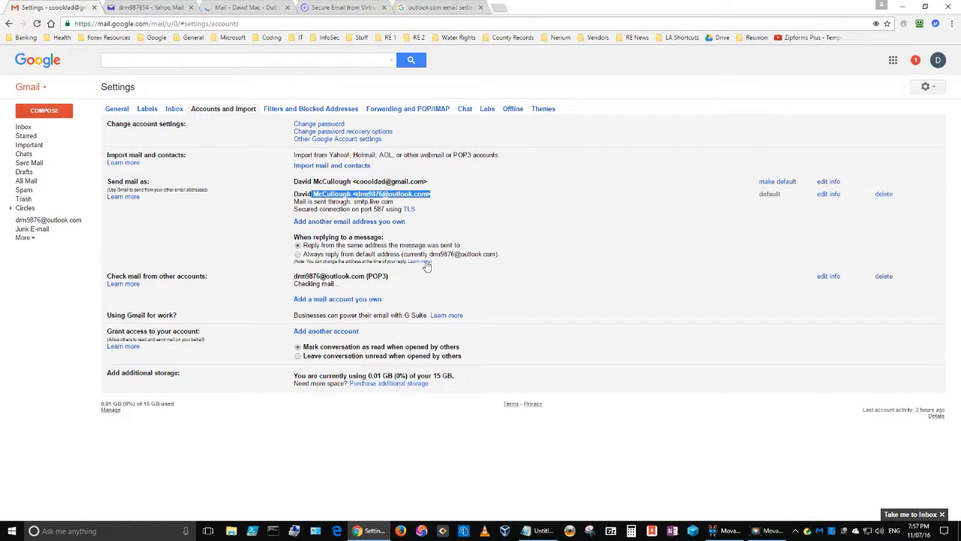
{"action": "left_click_drag", "start_coordinate": [388, 276], "coordinate": [294, 276]}
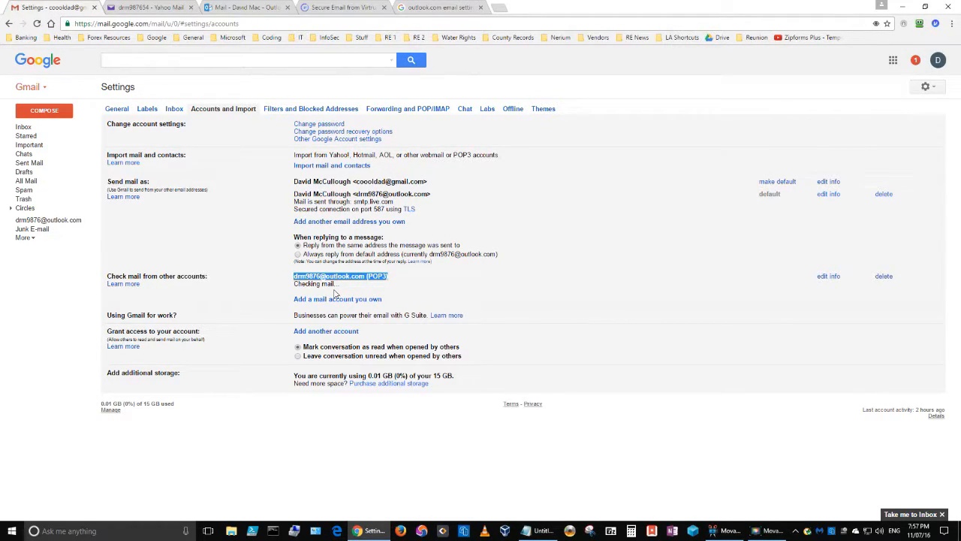
{"action": "left_click", "coordinate": [323, 286]}
{"action": "left_click_drag", "start_coordinate": [342, 288], "coordinate": [294, 284]}
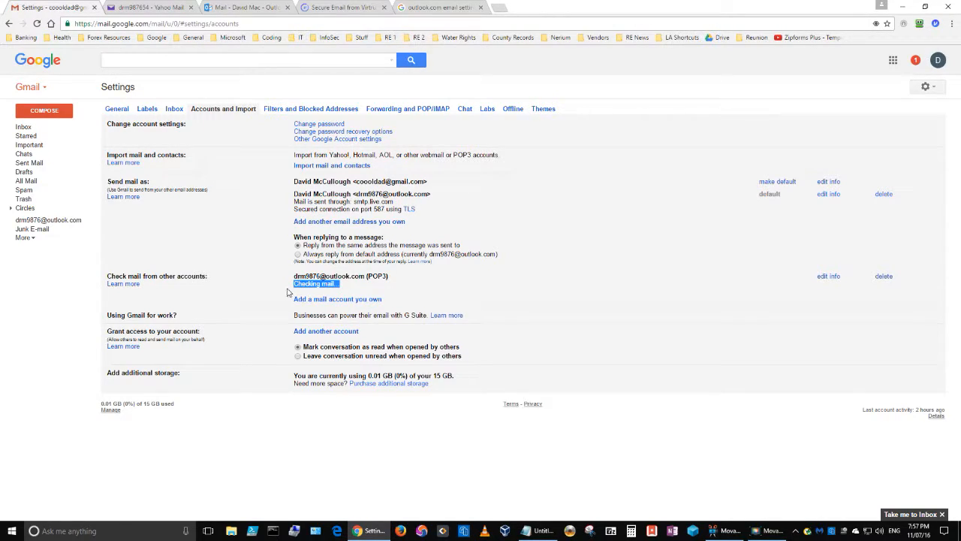
{"action": "left_click", "coordinate": [356, 286]}
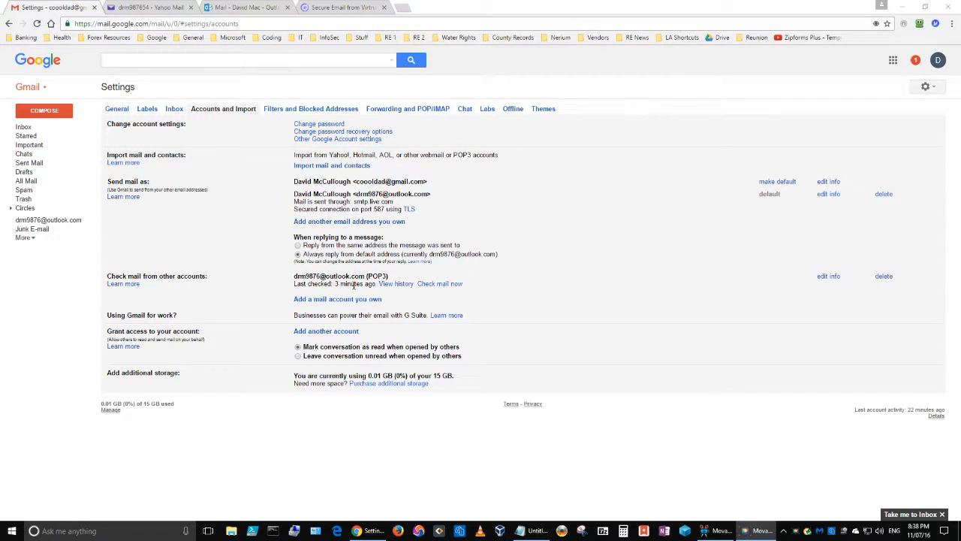
- Check the Outlook inbox, then start and cancel importing mail and contacts in Gmail
{"action": "left_click", "coordinate": [263, 9]}
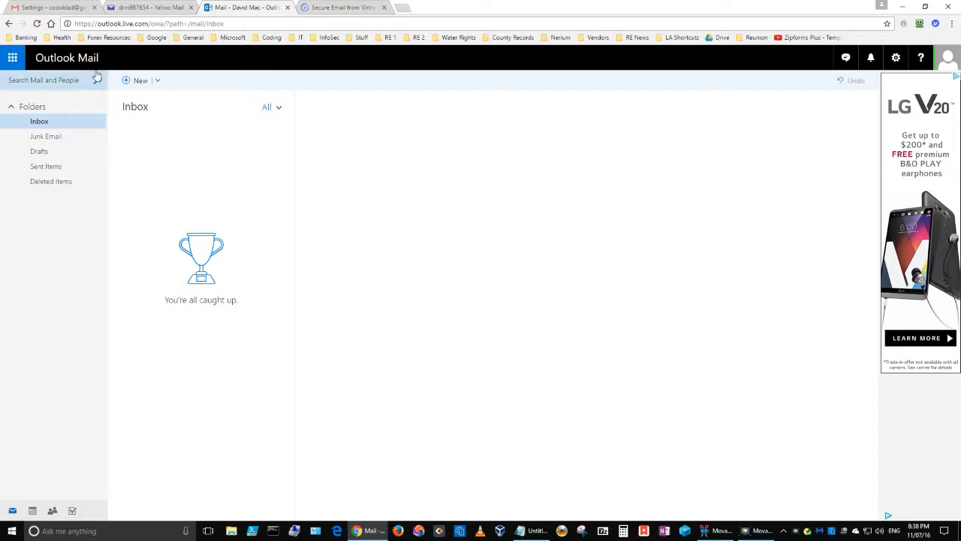
{"action": "left_click", "coordinate": [42, 8]}
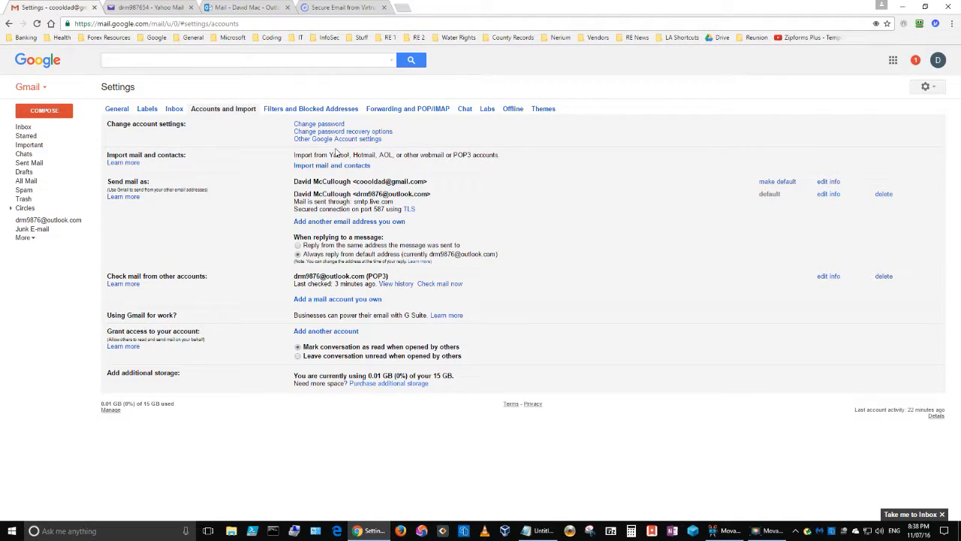
{"action": "left_click", "coordinate": [362, 166]}
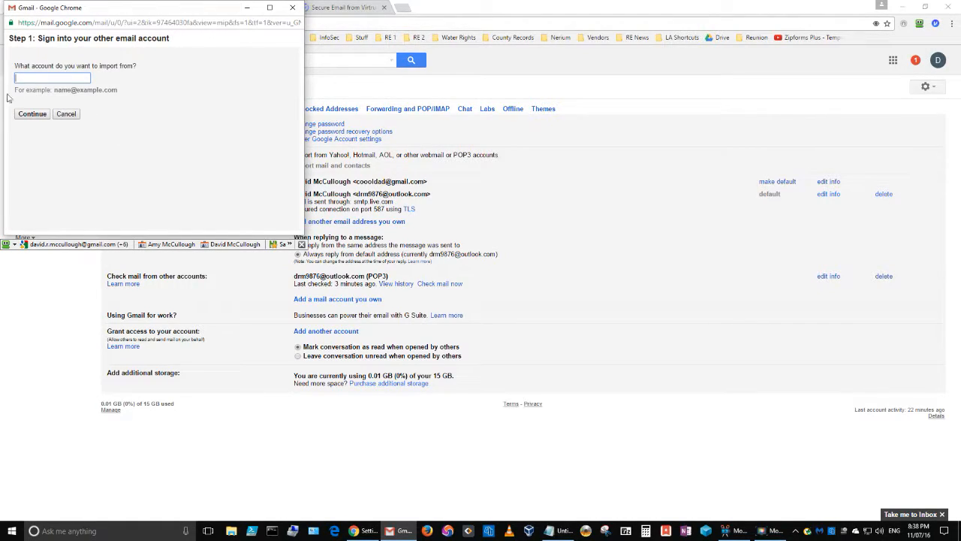
{"action": "left_click", "coordinate": [66, 116]}
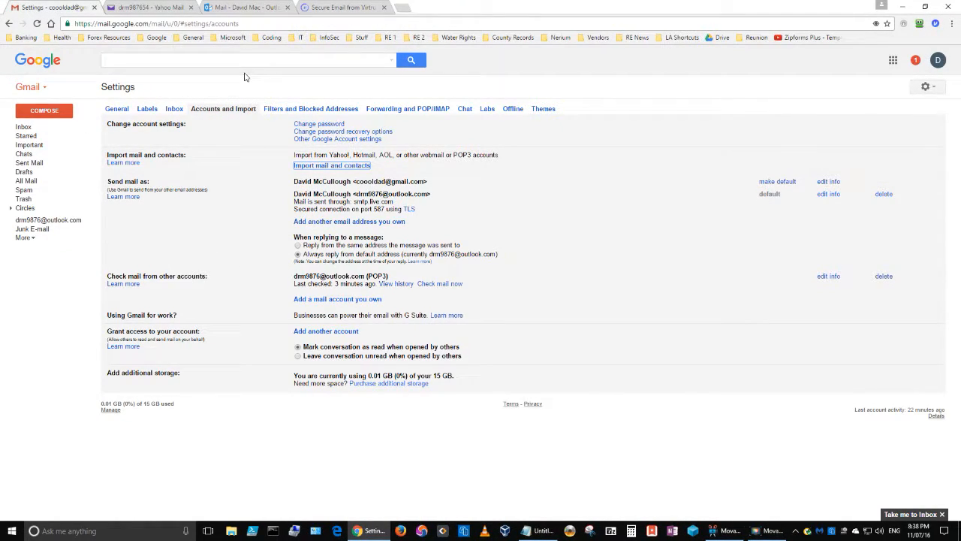
- Compare the Outlook and Gmail tabs, then show All Mail with the Test Virtru messages
{"action": "left_click", "coordinate": [229, 9]}
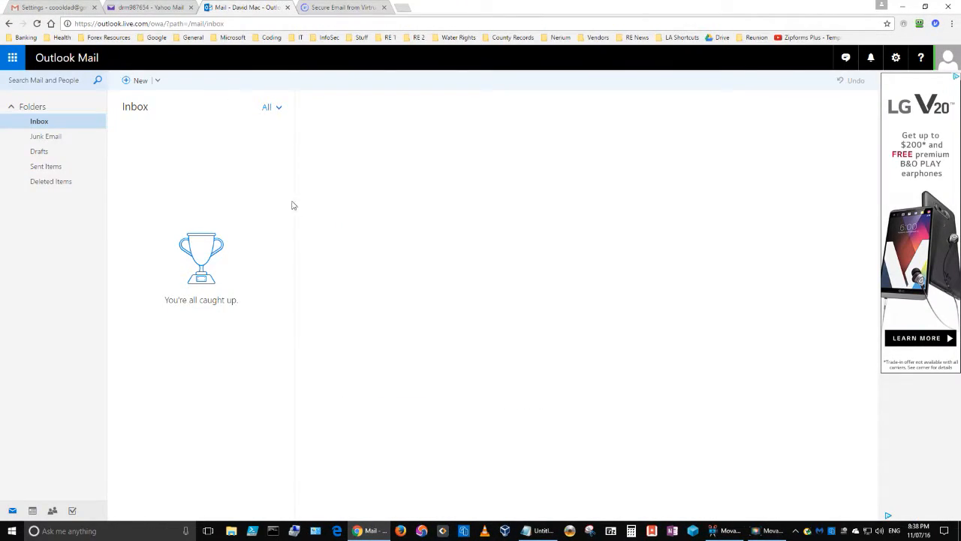
{"action": "left_click", "coordinate": [32, 9]}
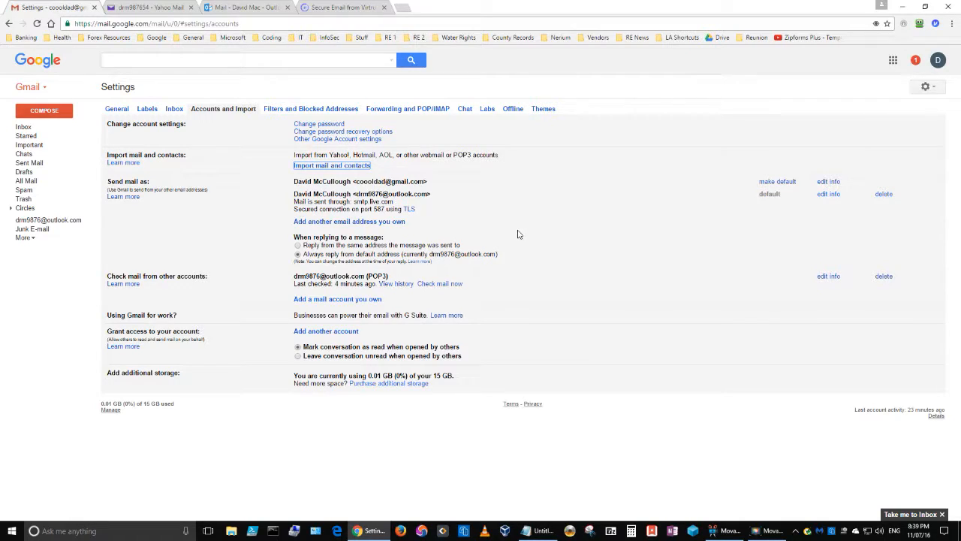
{"action": "left_click", "coordinate": [223, 8]}
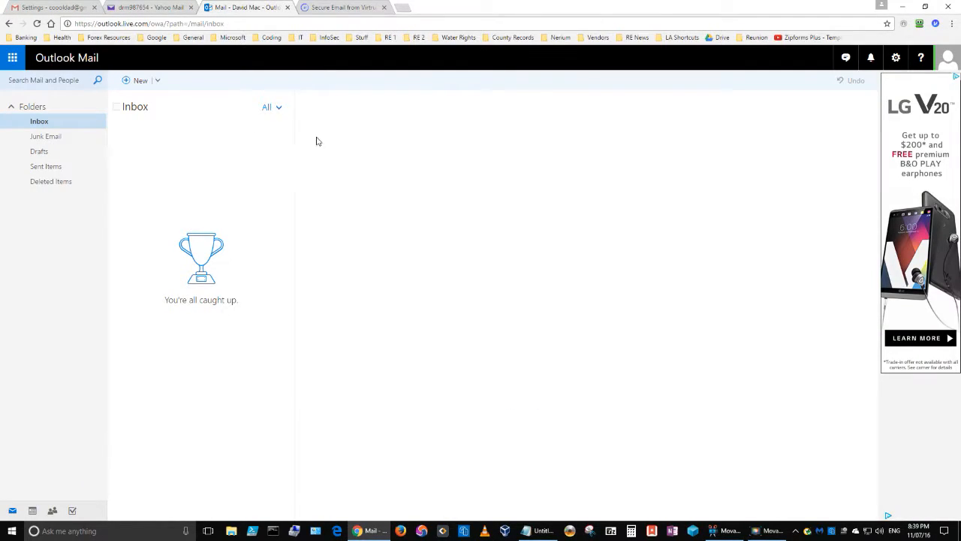
{"action": "left_click", "coordinate": [56, 7]}
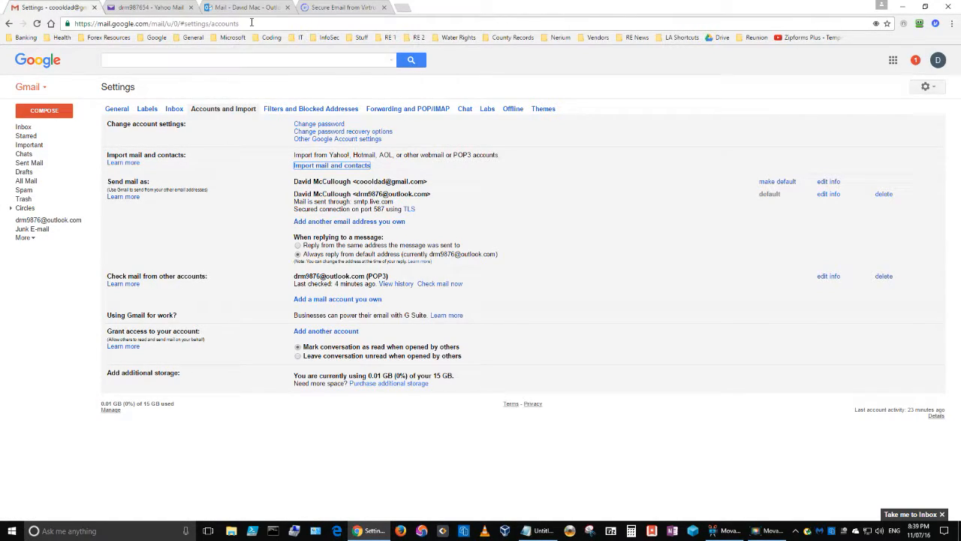
{"action": "left_click", "coordinate": [225, 7]}
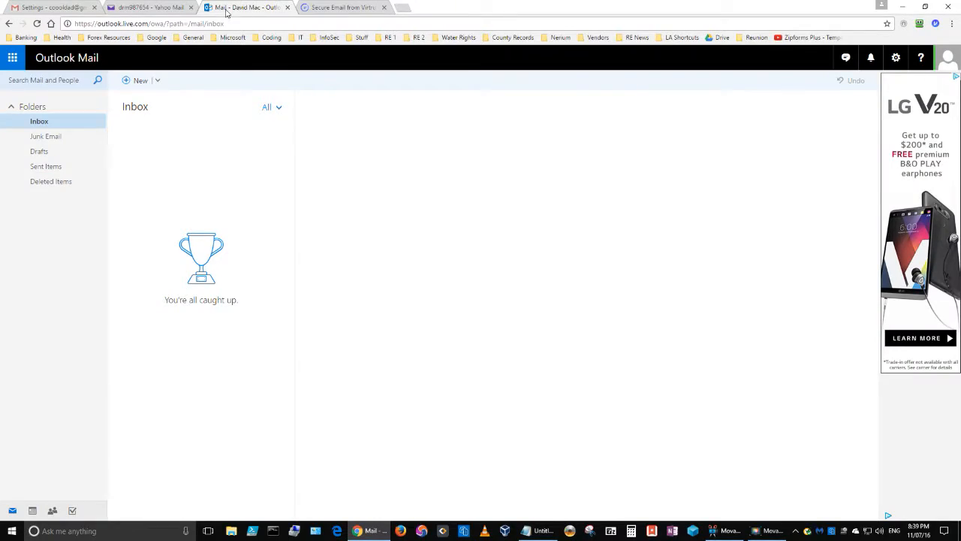
{"action": "left_click", "coordinate": [23, 8]}
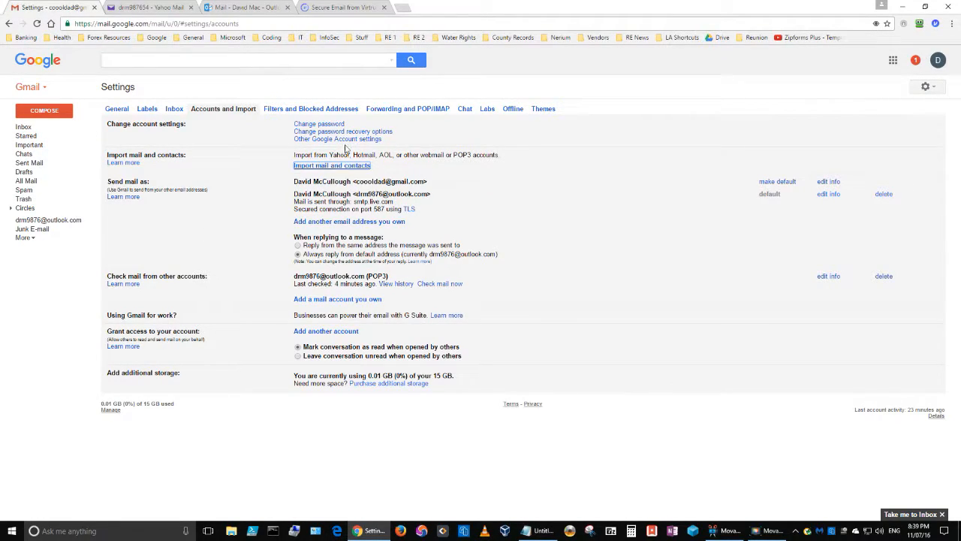
{"action": "left_click", "coordinate": [26, 183]}
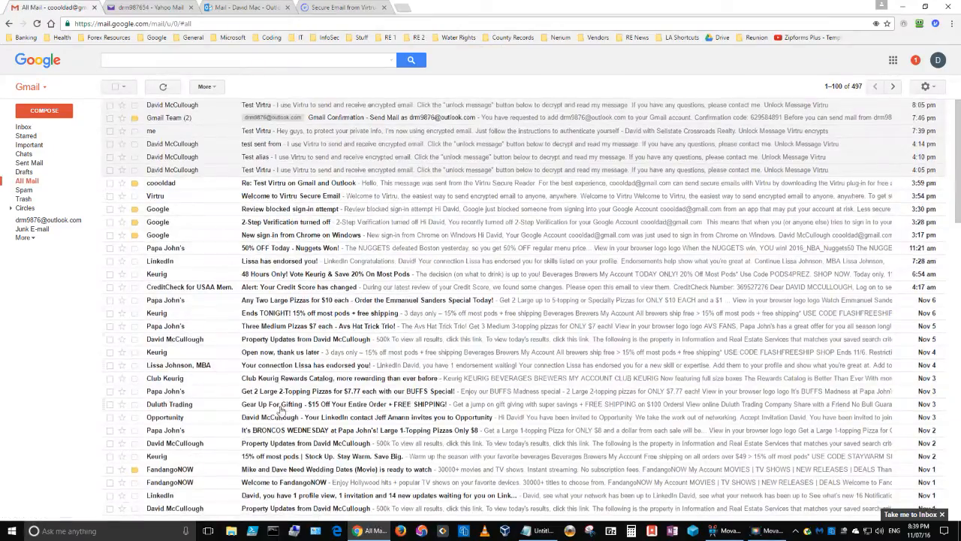
- Check the empty Gmail Inbox, then return to Settings > Accounts and Import
{"action": "scroll", "coordinate": [282, 412], "scroll_direction": "down", "scroll_amount": 10}
{"action": "scroll", "coordinate": [278, 378], "scroll_direction": "up", "scroll_amount": 10}
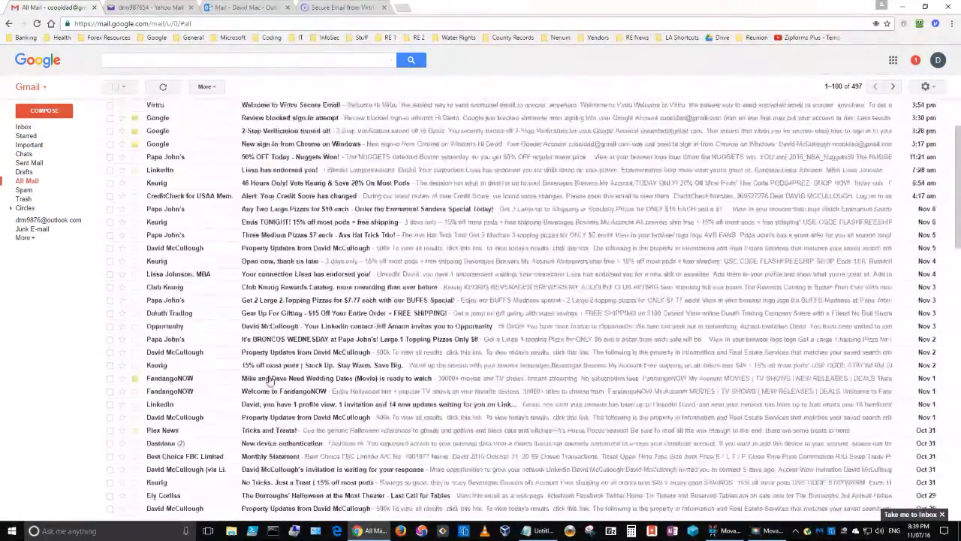
{"action": "left_click", "coordinate": [25, 128]}
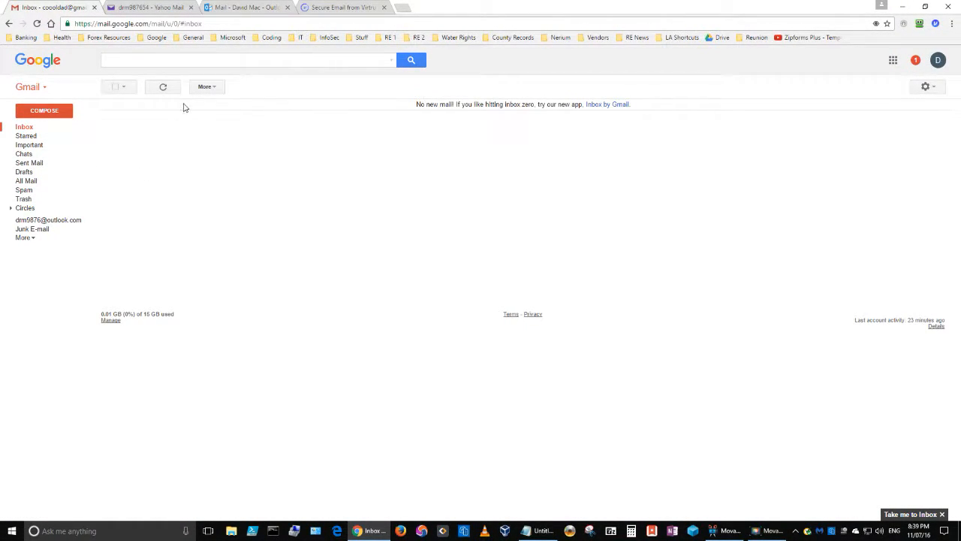
{"action": "left_click", "coordinate": [929, 87]}
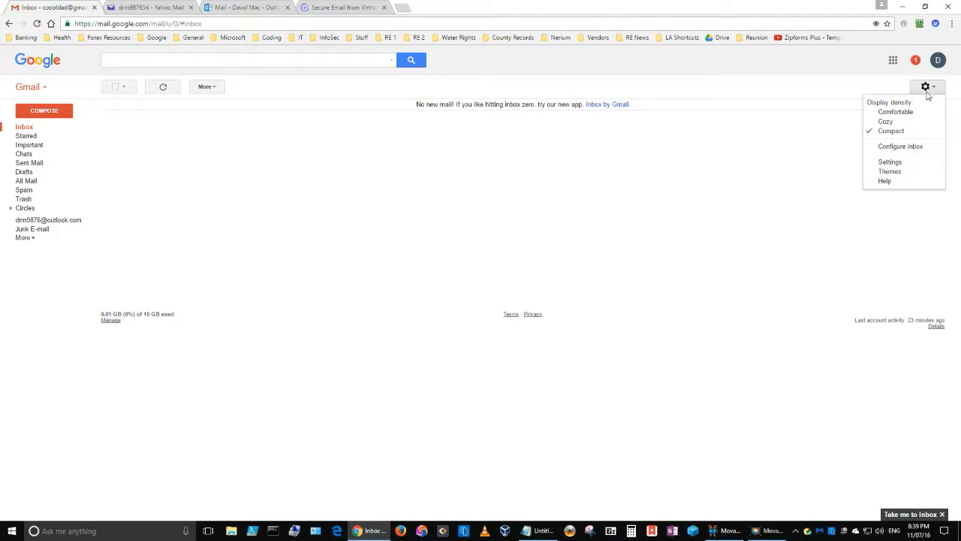
{"action": "left_click", "coordinate": [897, 161]}
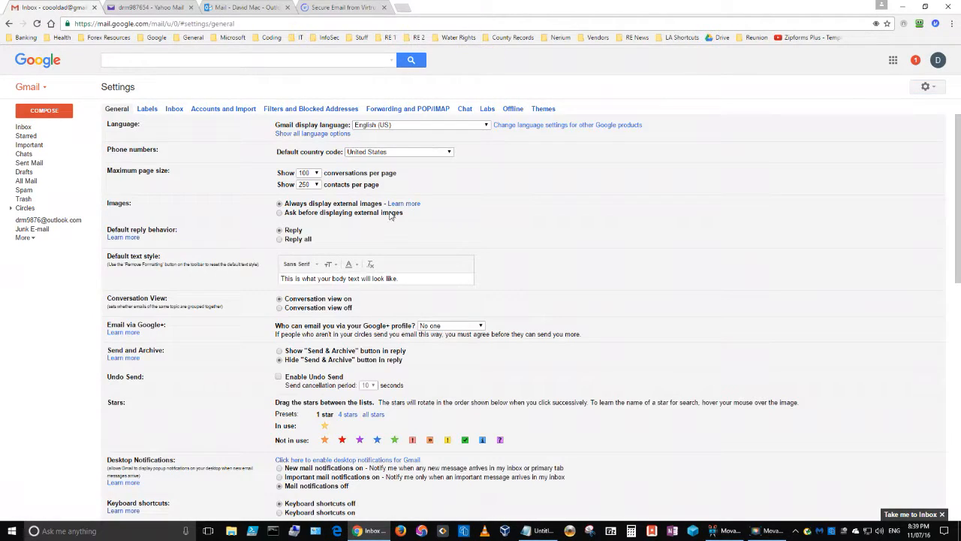
{"action": "left_click", "coordinate": [223, 110]}
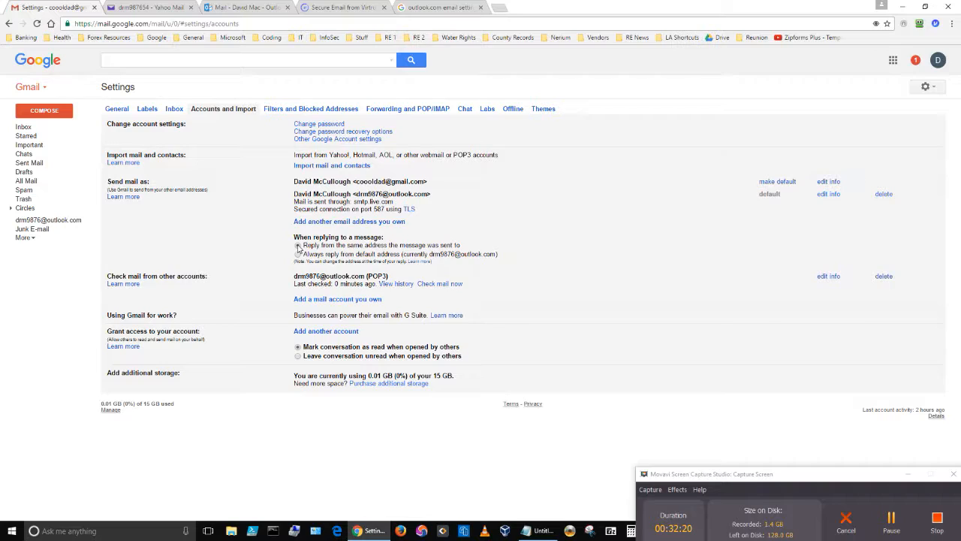
- Select replying from the address a message was sent to and review the option's notes
{"action": "left_click", "coordinate": [298, 247]}
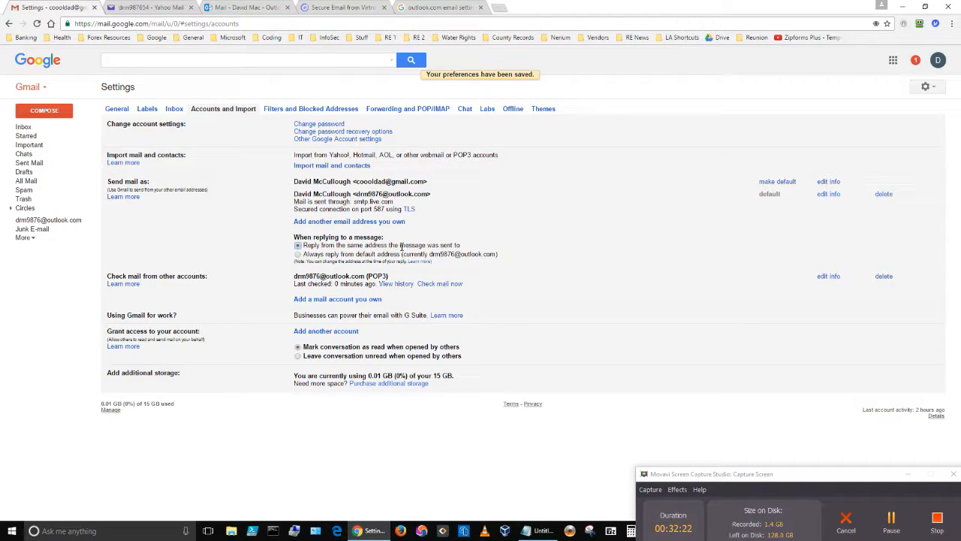
{"action": "left_click_drag", "start_coordinate": [461, 246], "coordinate": [307, 247]}
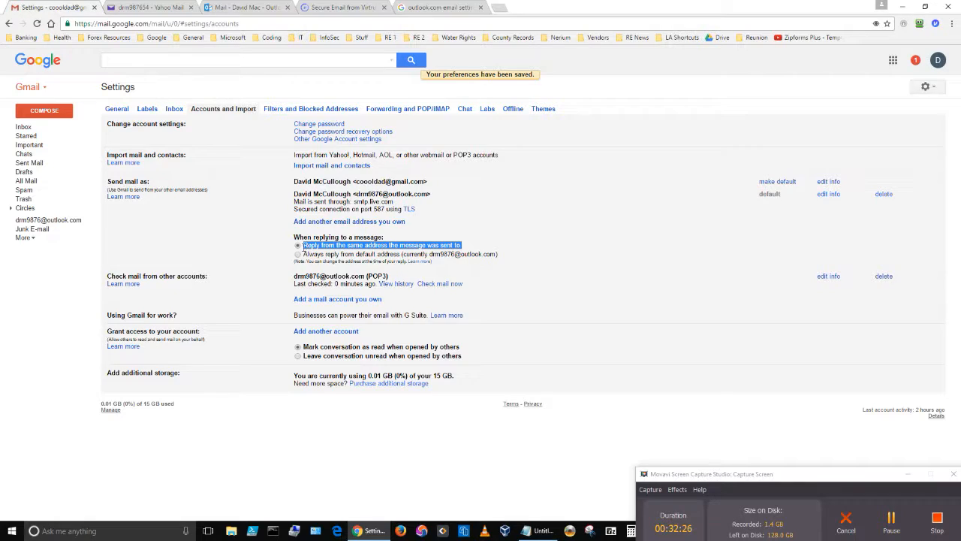
{"action": "left_click", "coordinate": [538, 256]}
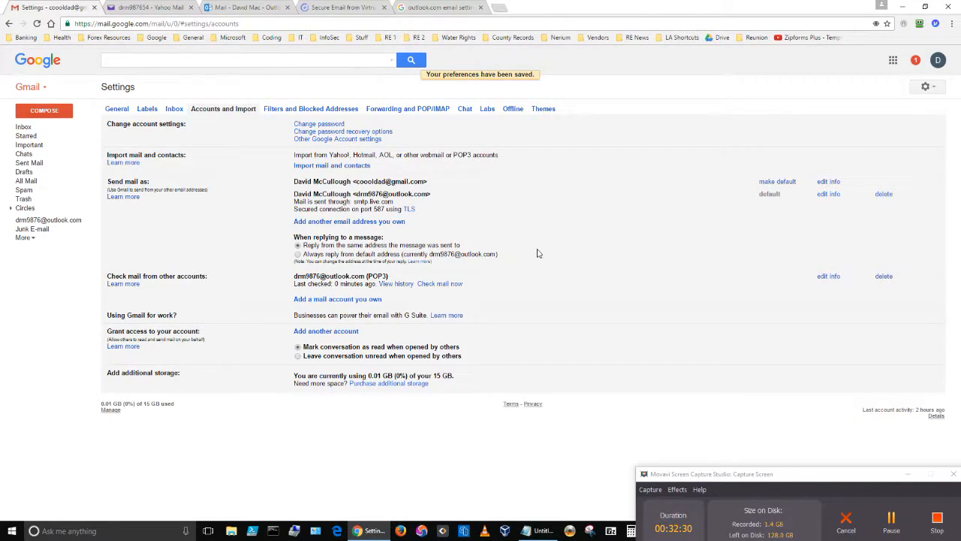
{"action": "left_click_drag", "start_coordinate": [495, 250], "coordinate": [373, 248]}
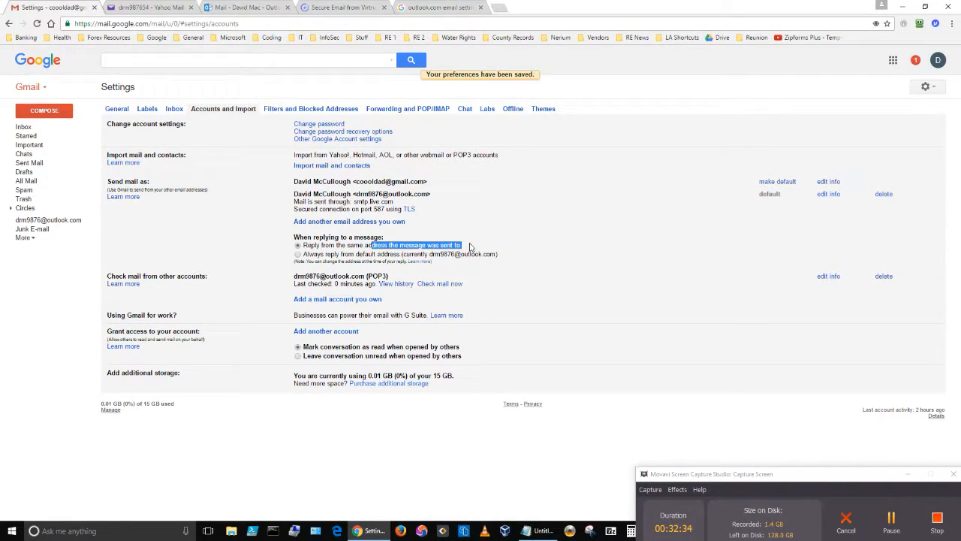
{"action": "left_click", "coordinate": [468, 249]}
{"action": "left_click_drag", "start_coordinate": [513, 257], "coordinate": [356, 256]}
{"action": "left_click", "coordinate": [504, 249]}
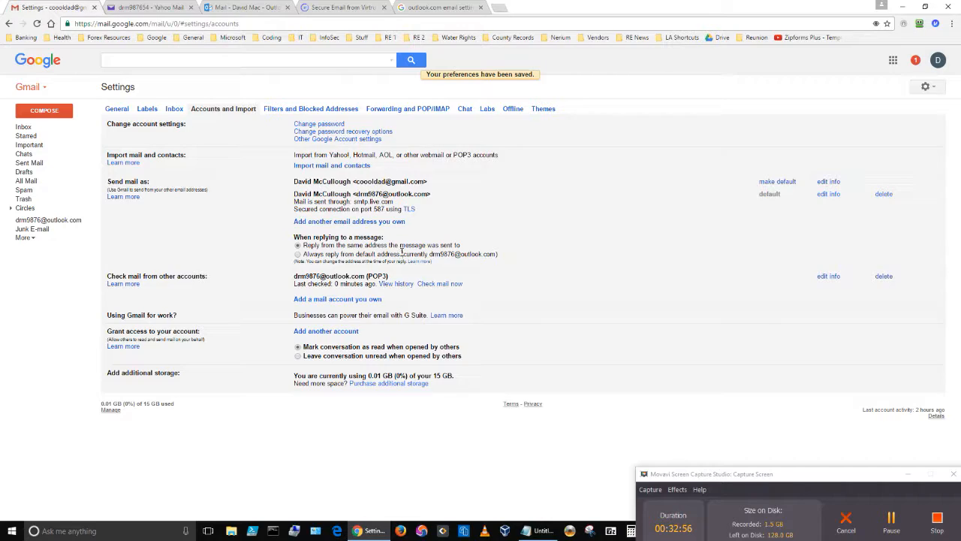
- Switch replies to 'Always reply from default address', then return to the empty Inbox
{"action": "left_click", "coordinate": [298, 255]}
{"action": "left_click_drag", "start_coordinate": [511, 255], "coordinate": [400, 254]}
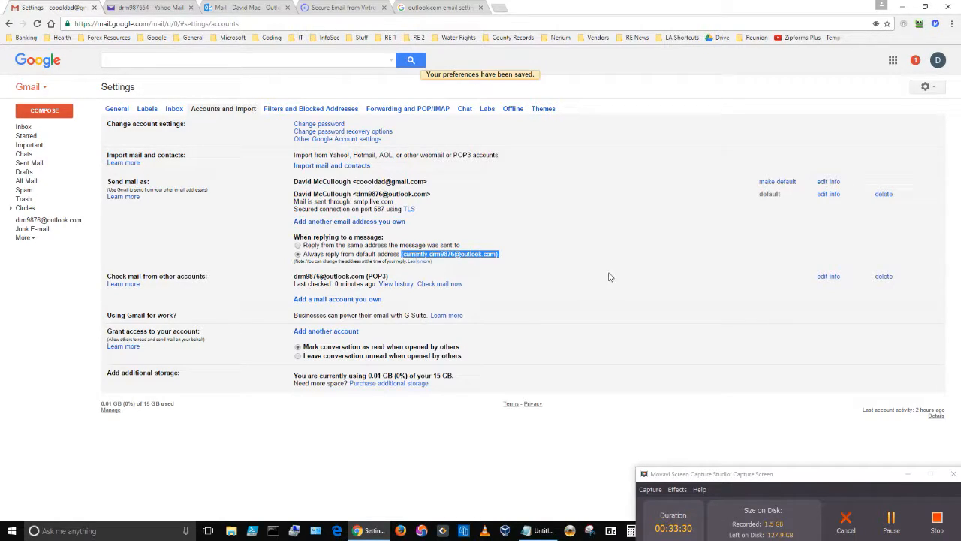
{"action": "left_click", "coordinate": [482, 255]}
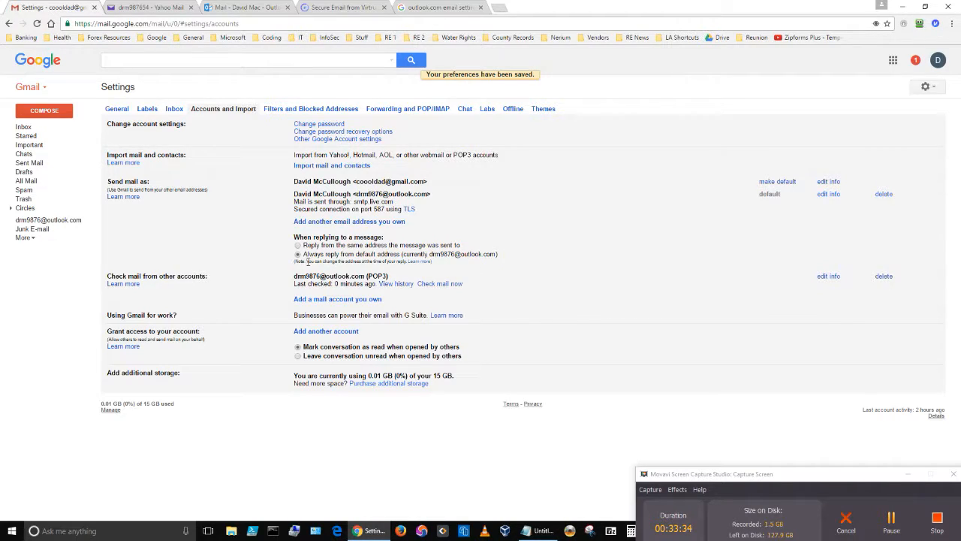
{"action": "left_click", "coordinate": [297, 254]}
{"action": "left_click", "coordinate": [518, 239]}
{"action": "left_click", "coordinate": [24, 128]}
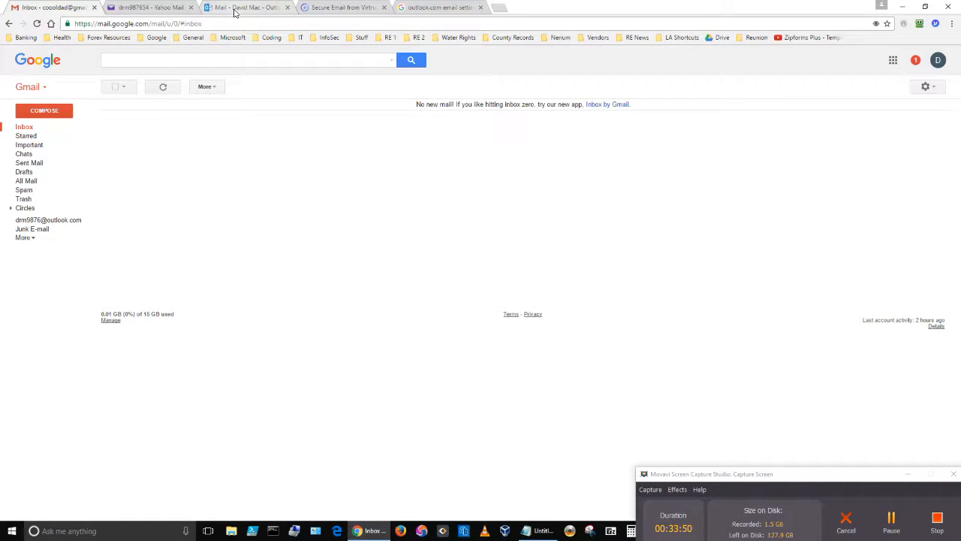
- Check Yahoo Mail, then start a Virtru-protected message addressed to the suggested Yahoo recipient
{"action": "left_click", "coordinate": [154, 8]}
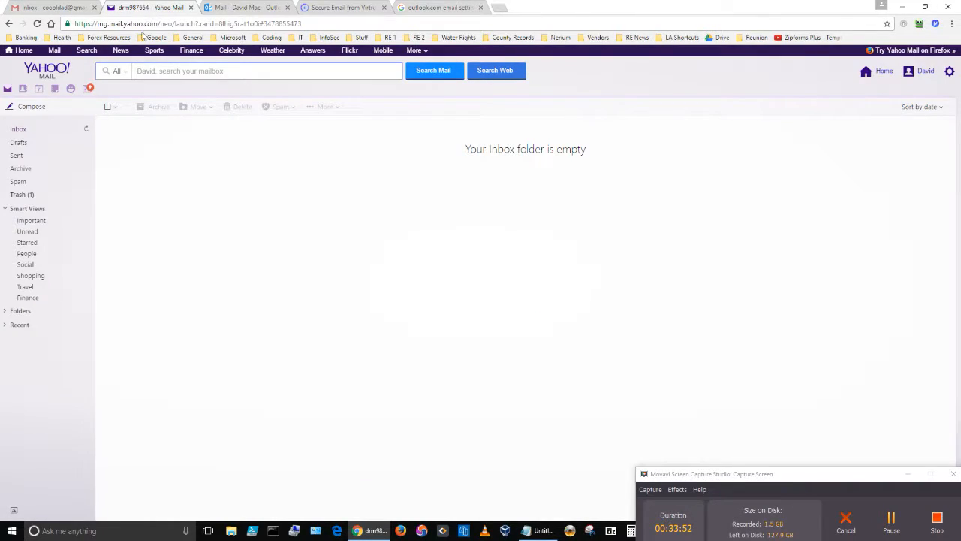
{"action": "left_click", "coordinate": [51, 9]}
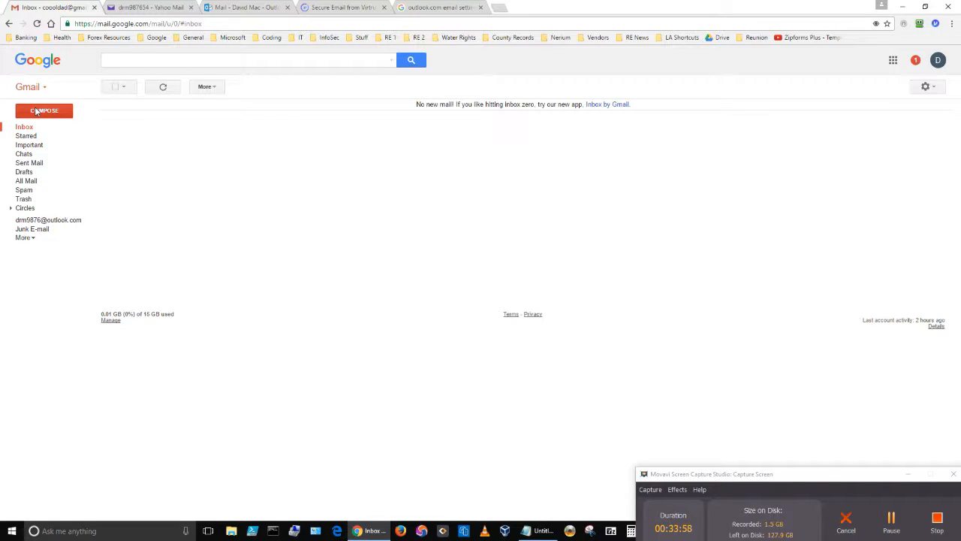
{"action": "left_click", "coordinate": [35, 111]}
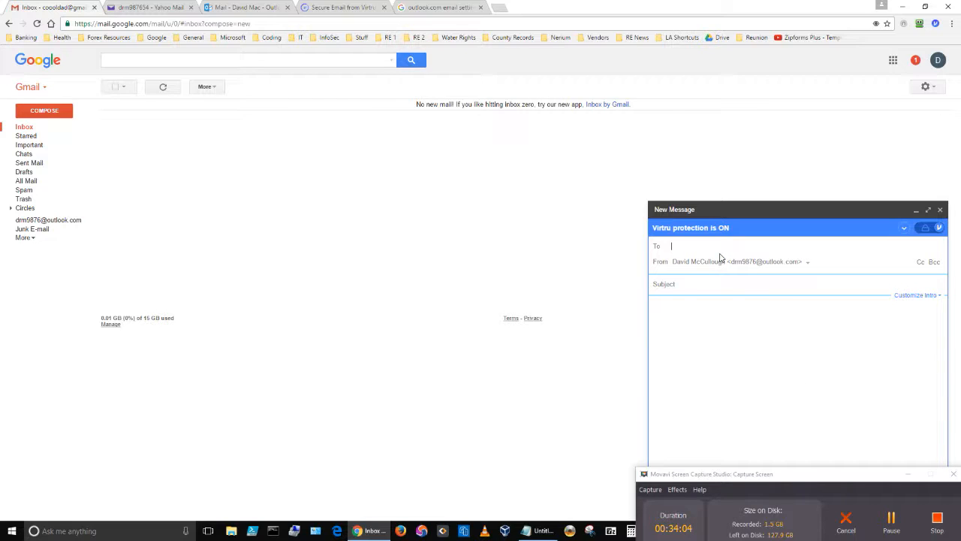
{"action": "type", "text": "drm987"}
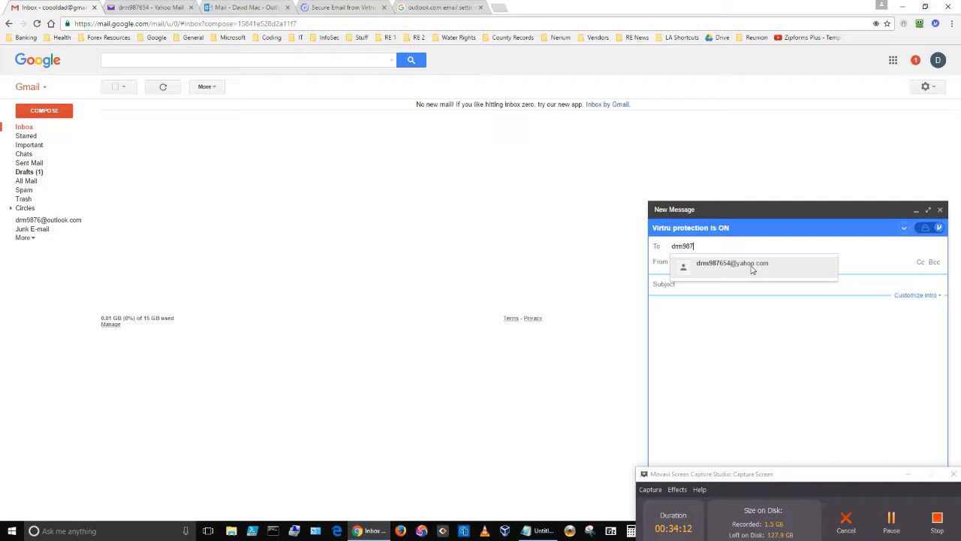
{"action": "key", "text": "BackSpace"}
{"action": "key", "text": "BackSpace"}
{"action": "left_click", "coordinate": [749, 270]}
{"action": "left_click", "coordinate": [698, 283]}
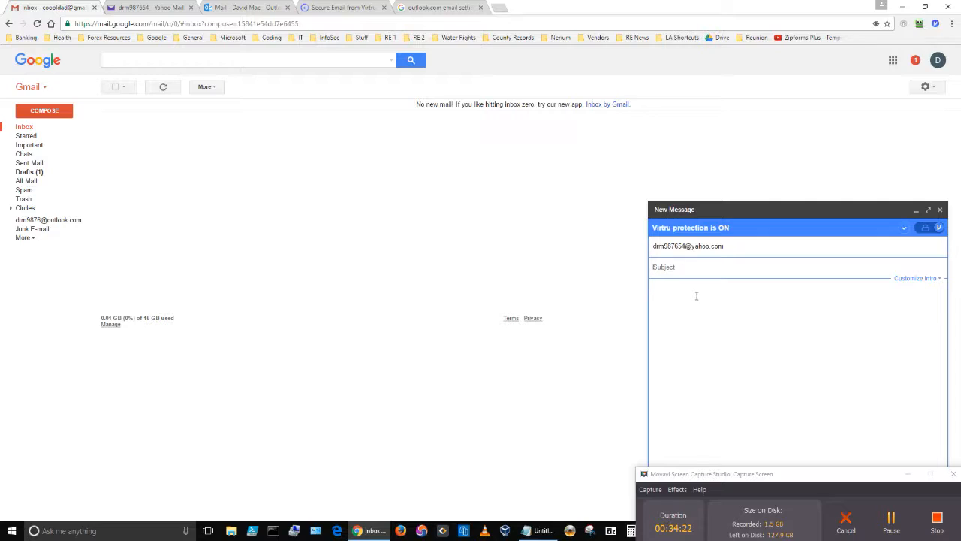
- Enter subject 'Test Virtru' and body 'Test', then send it with Virtru Secure Send
{"action": "type", "text": "Test"}
{"action": "key", "text": "Tab"}
{"action": "type", "text": "Test"}
{"action": "left_click", "coordinate": [908, 474]}
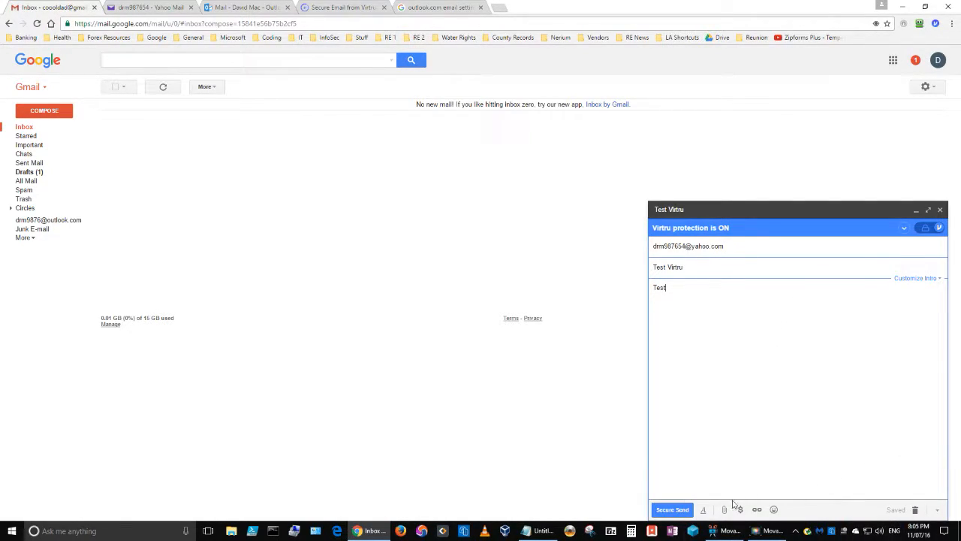
{"action": "left_click", "coordinate": [670, 511]}
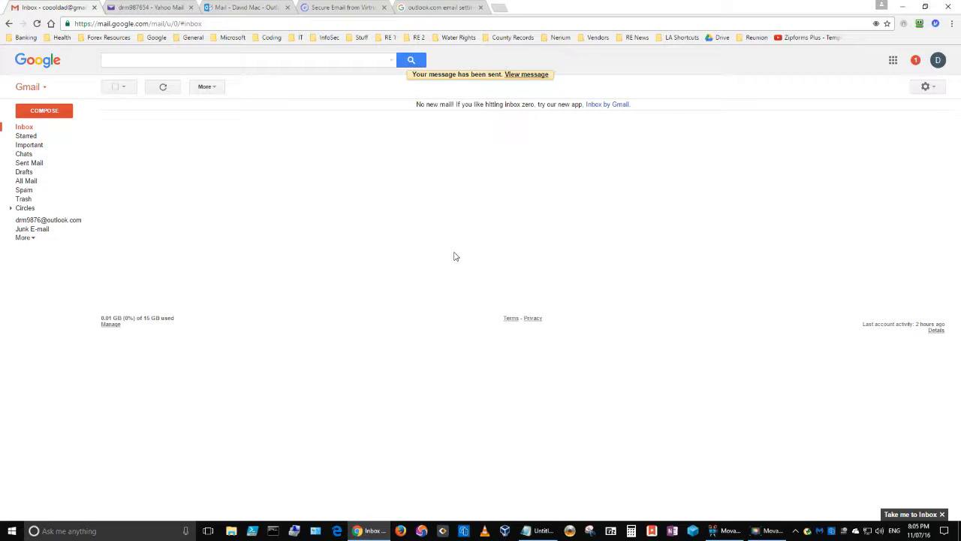
- Open the Test Virtru message in Sent Mail to confirm the Outlook.com sender and Virtru protection
{"action": "left_click", "coordinate": [31, 167]}
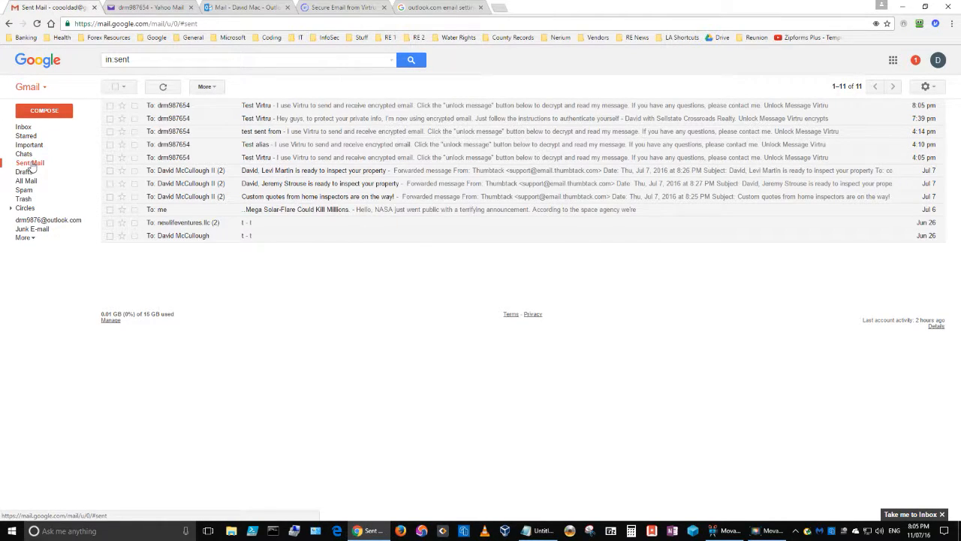
{"action": "left_click", "coordinate": [303, 106]}
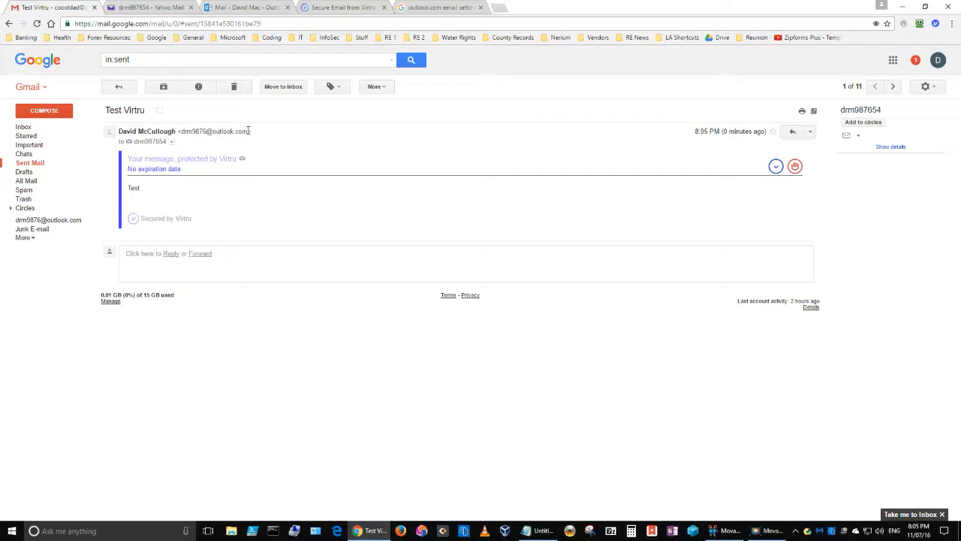
- Open the Test Virtru email in the refreshed Yahoo inbox, show images and unlock it in Secure Reader
{"action": "mouse_move", "coordinate": [163, 141]}
{"action": "left_click", "coordinate": [135, 9]}
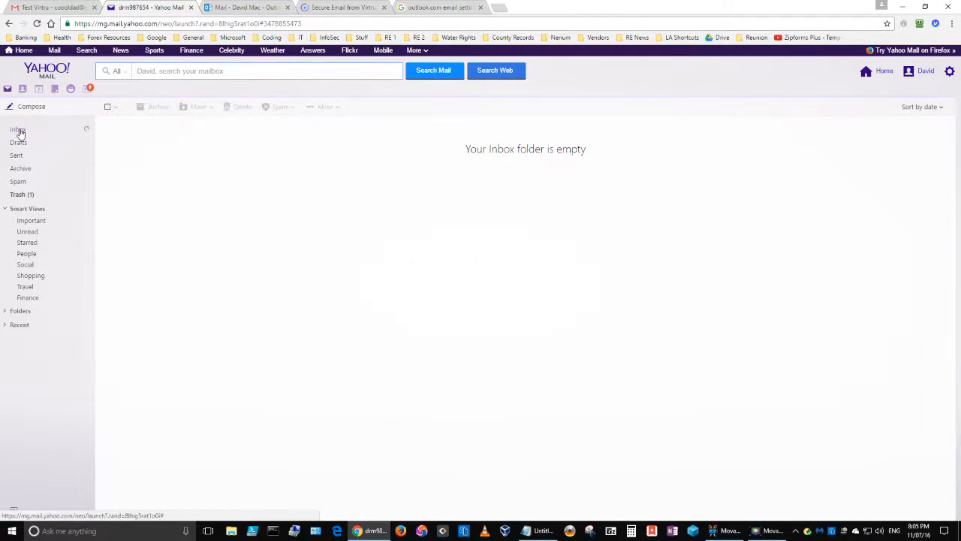
{"action": "left_click", "coordinate": [19, 130]}
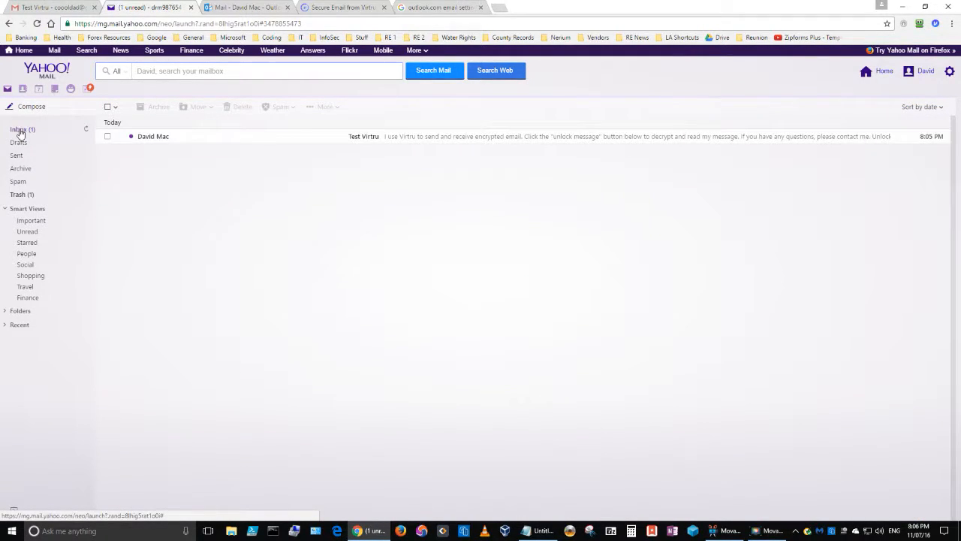
{"action": "left_click", "coordinate": [359, 138]}
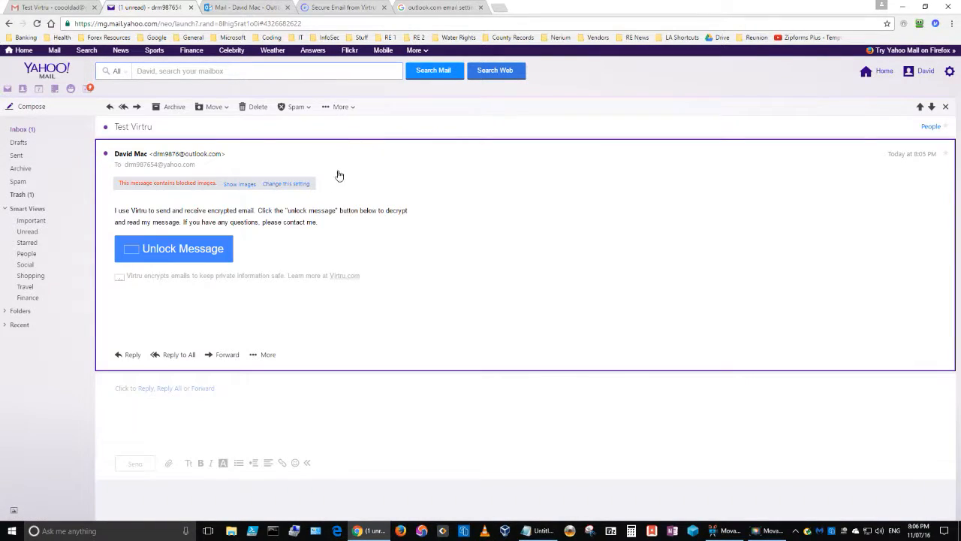
{"action": "left_click", "coordinate": [239, 184]}
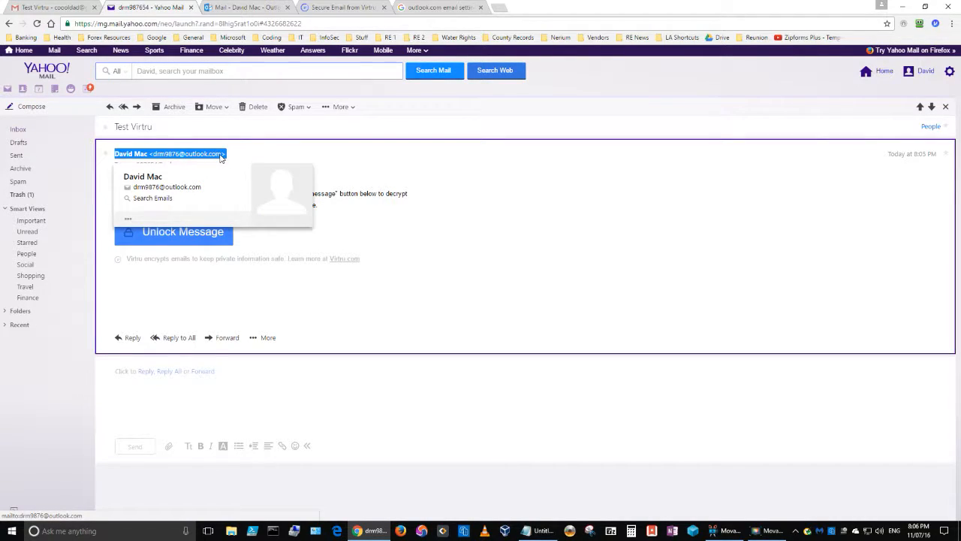
{"action": "left_click", "coordinate": [173, 235]}
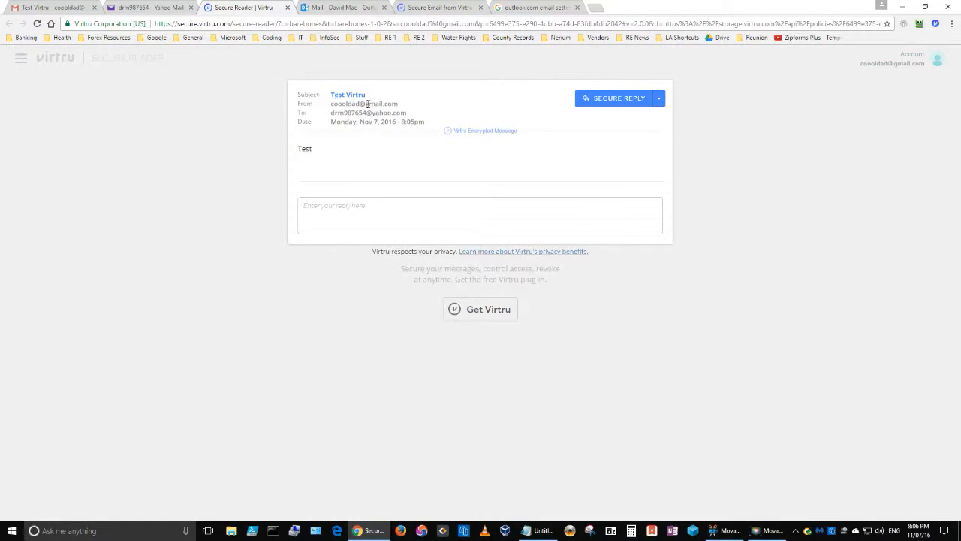
- Highlight the sender address in the decrypted message, then return to Gmail's sent copy
{"action": "left_click_drag", "start_coordinate": [398, 103], "coordinate": [332, 105]}
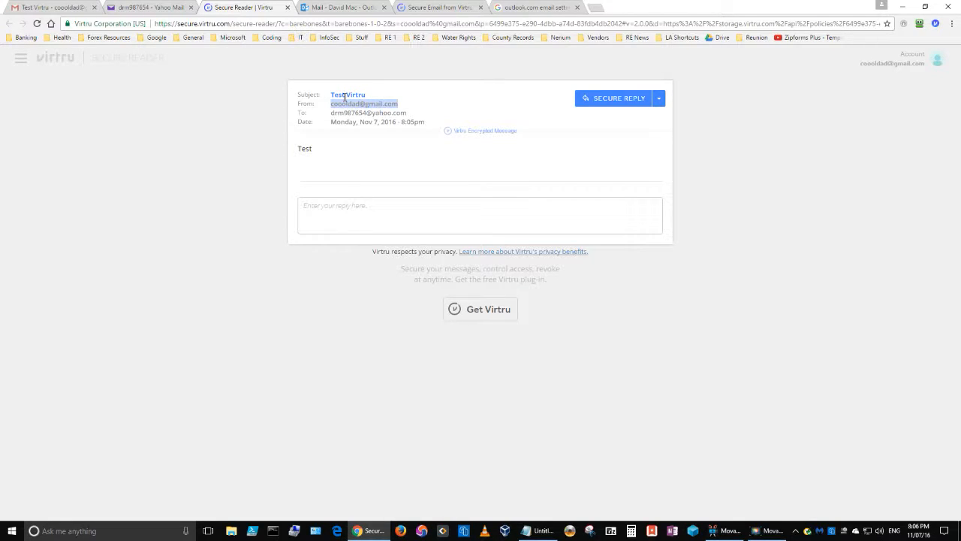
{"action": "left_click", "coordinate": [33, 9]}
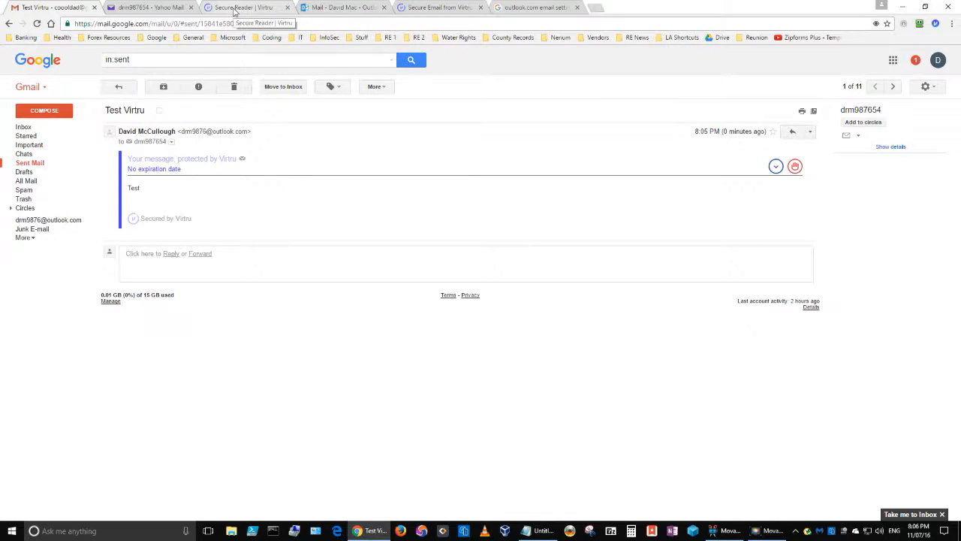
- Bring the decrypted Test Virtru message in Secure Reader back to the front
{"action": "left_click", "coordinate": [254, 7]}
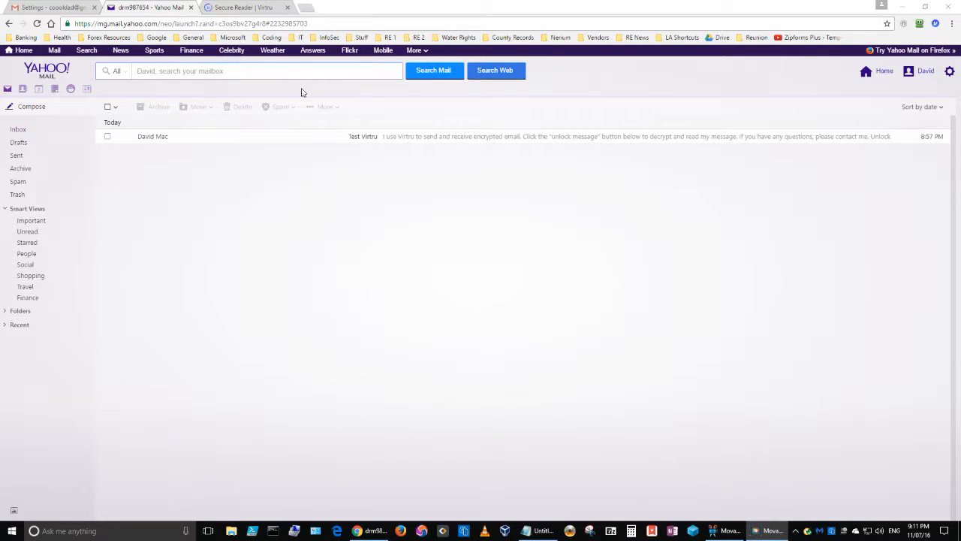
- Reopen the newer Test Virtru email in Yahoo and view Secure Reader's verification-email prompt
{"action": "left_click", "coordinate": [252, 9]}
{"action": "left_click", "coordinate": [160, 8]}
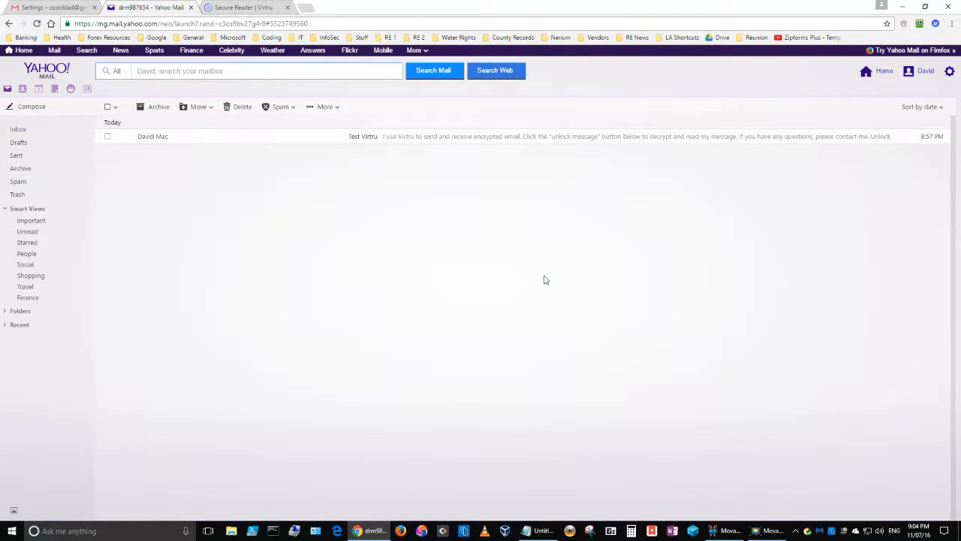
{"action": "key", "text": "F10"}
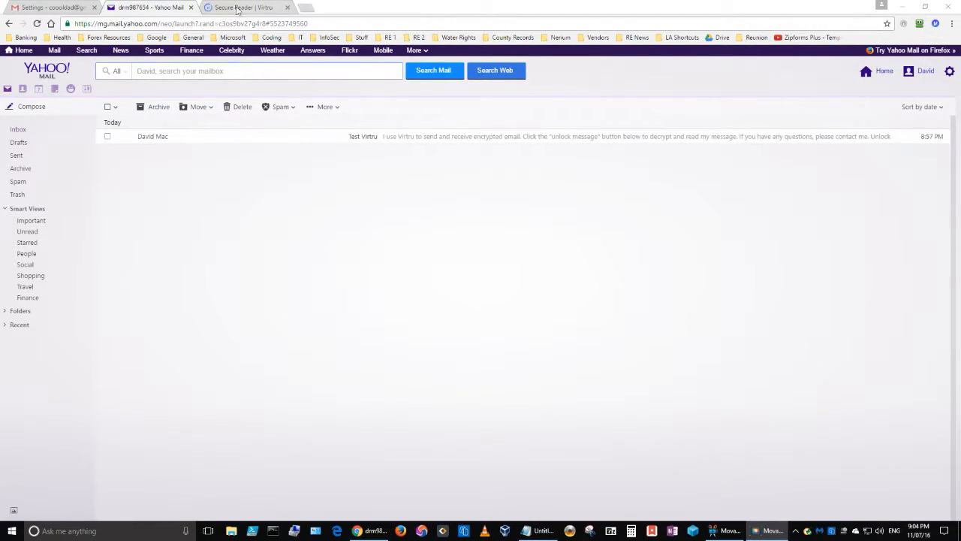
{"action": "left_click", "coordinate": [150, 139]}
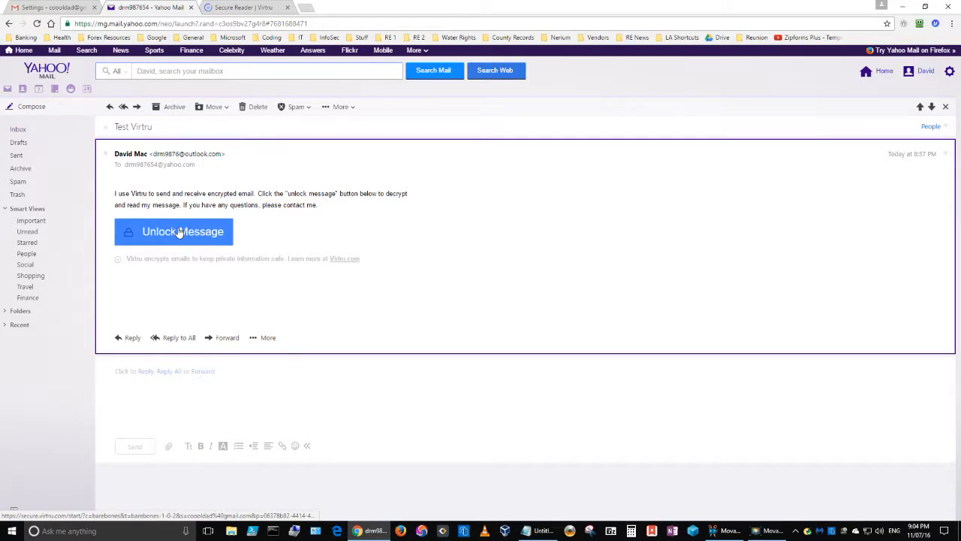
{"action": "left_click", "coordinate": [236, 8]}
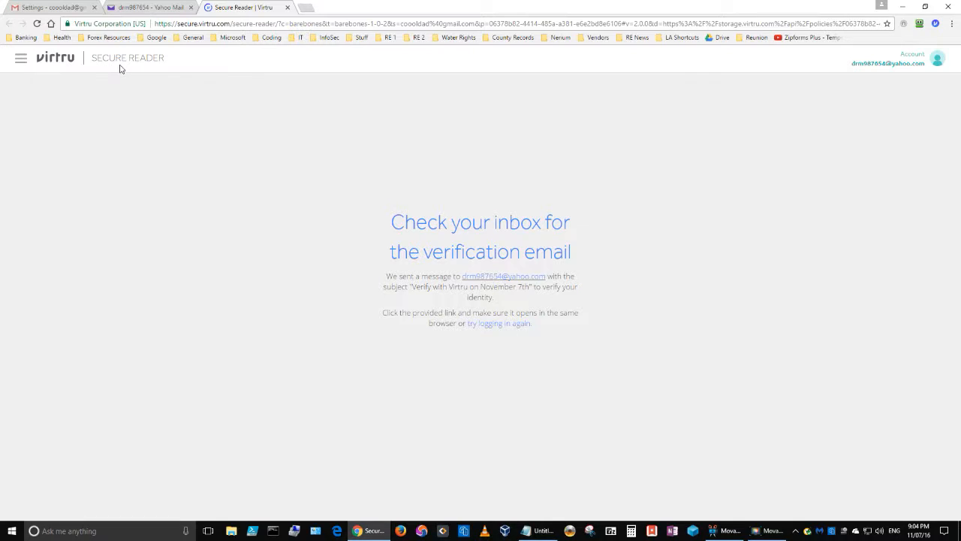
- Refresh the Yahoo inbox for the Virtru verification email, rechecking Secure Reader in between
{"action": "left_click", "coordinate": [140, 10]}
{"action": "left_click", "coordinate": [18, 130]}
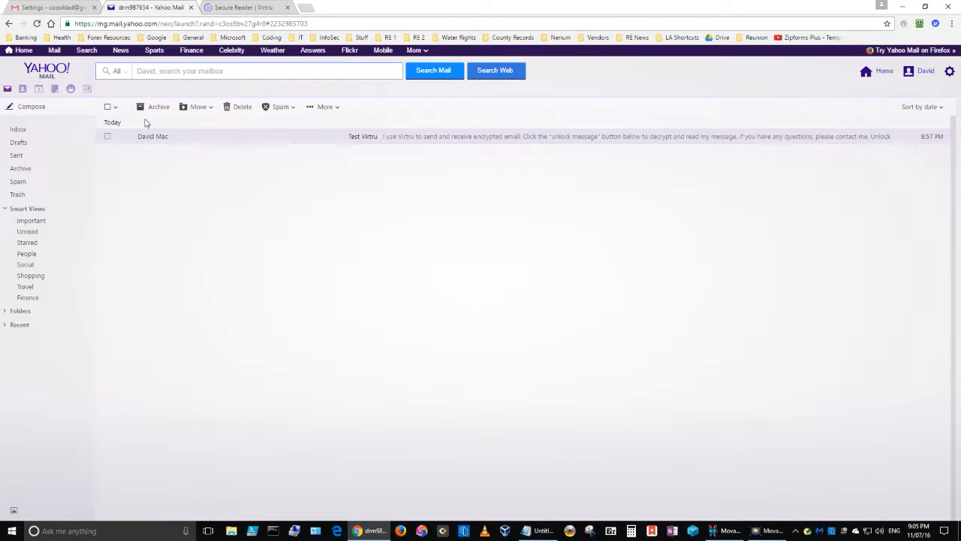
{"action": "left_click", "coordinate": [88, 132]}
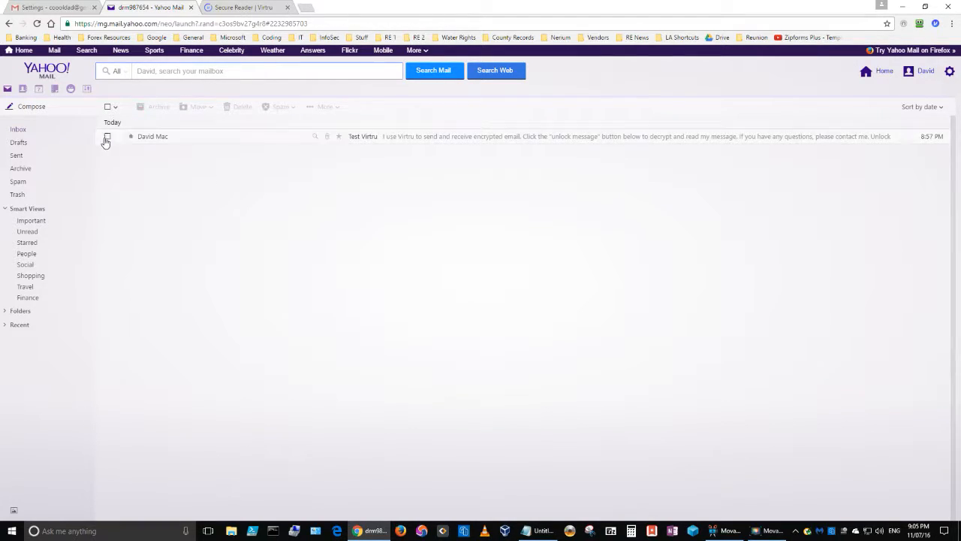
{"action": "left_click", "coordinate": [237, 9]}
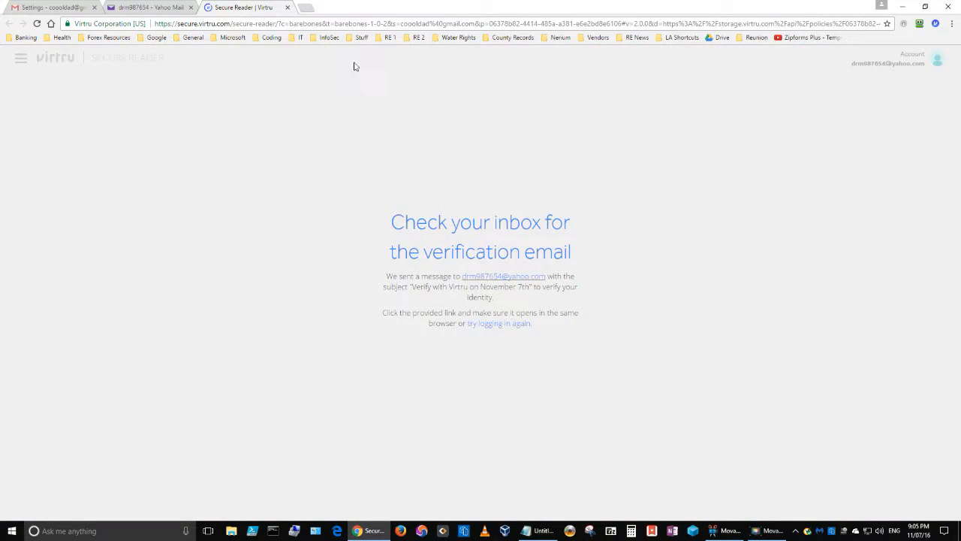
{"action": "left_click", "coordinate": [178, 8]}
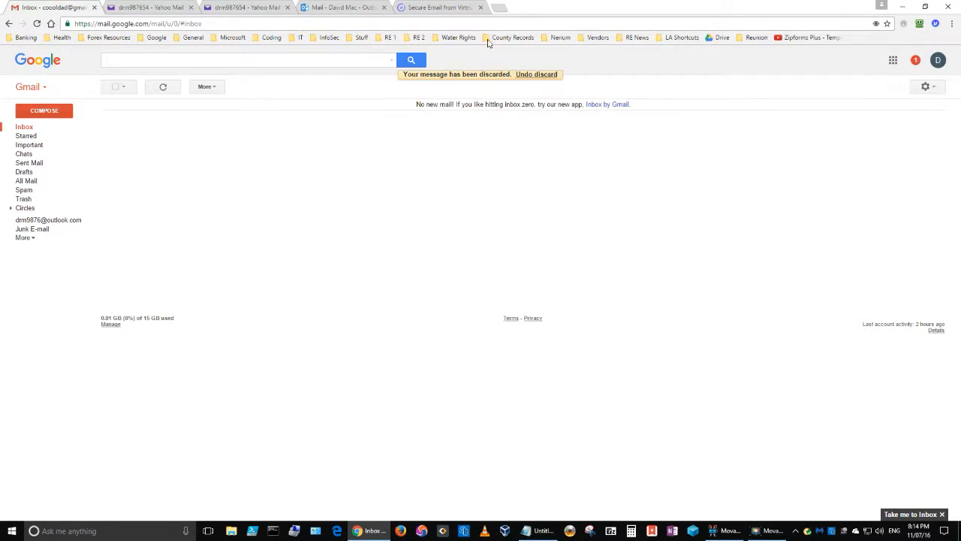
{"action": "left_click", "coordinate": [329, 11]}
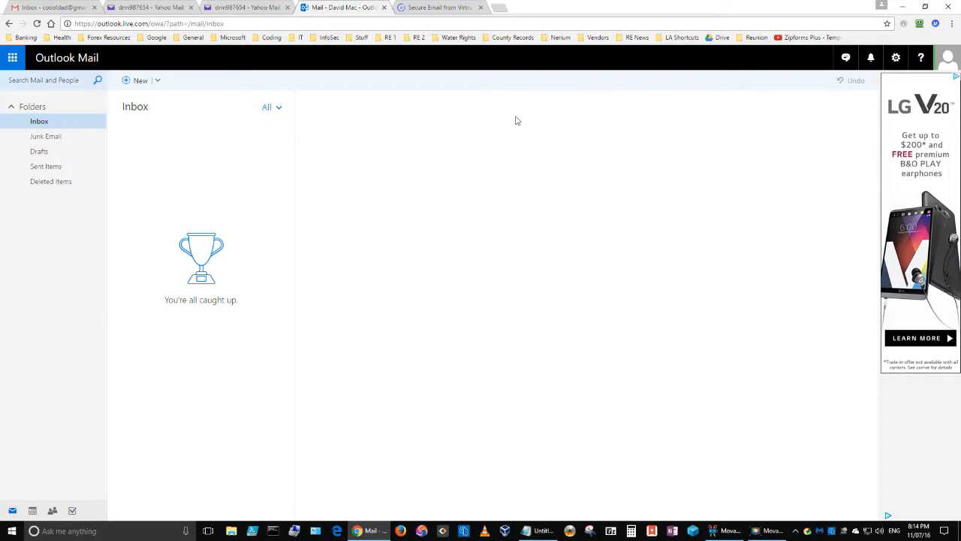
{"action": "left_click", "coordinate": [32, 9]}
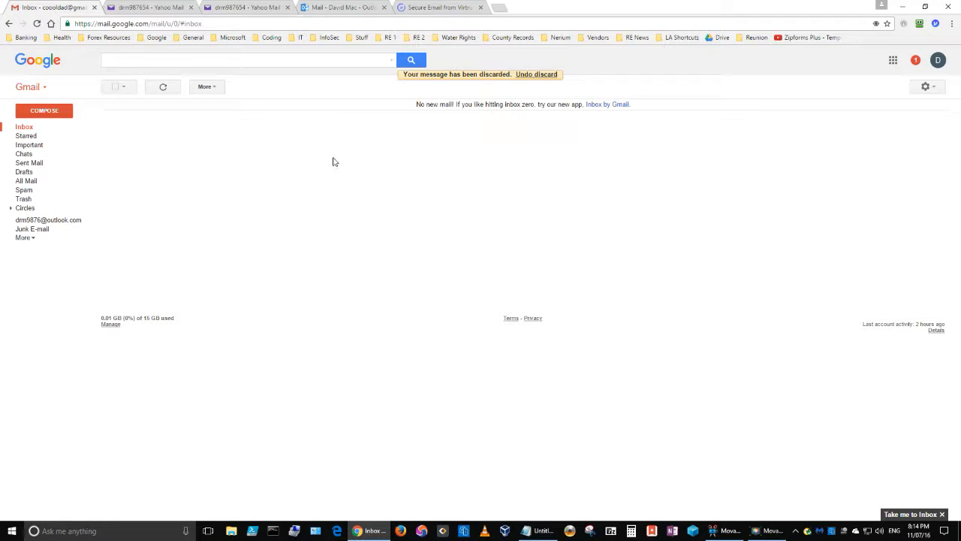
- Check Gmail's Accounts and Import settings showing the Outlook.com address as default sender
{"action": "left_click", "coordinate": [936, 90]}
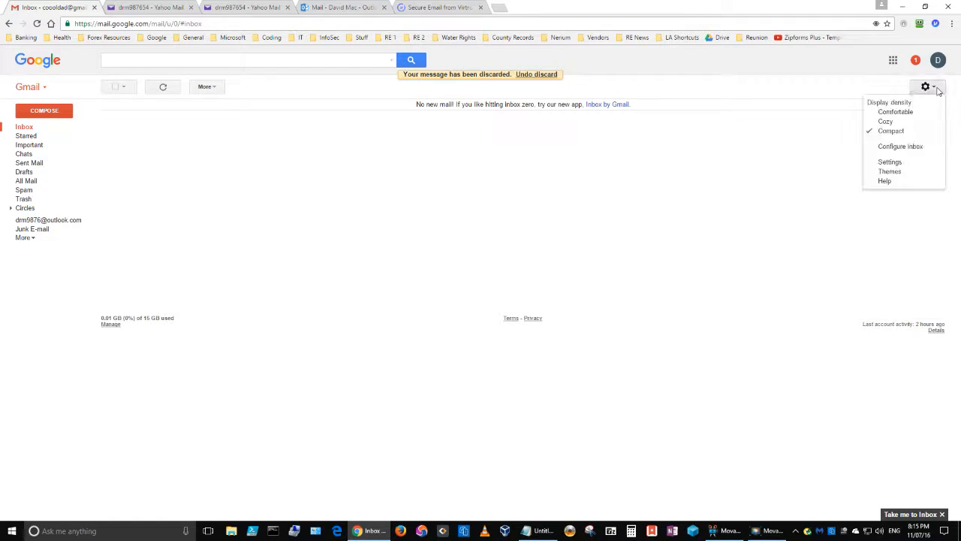
{"action": "left_click", "coordinate": [889, 163]}
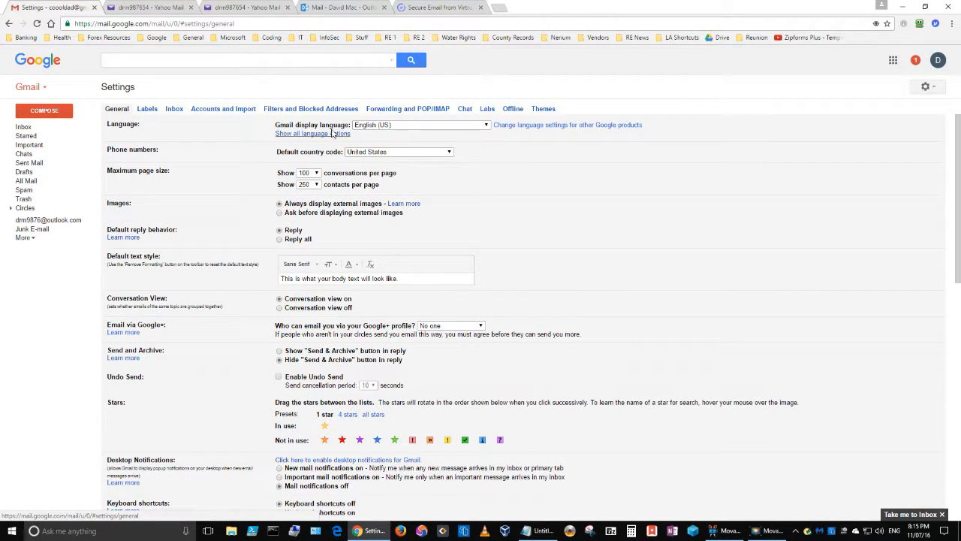
{"action": "left_click", "coordinate": [236, 110]}
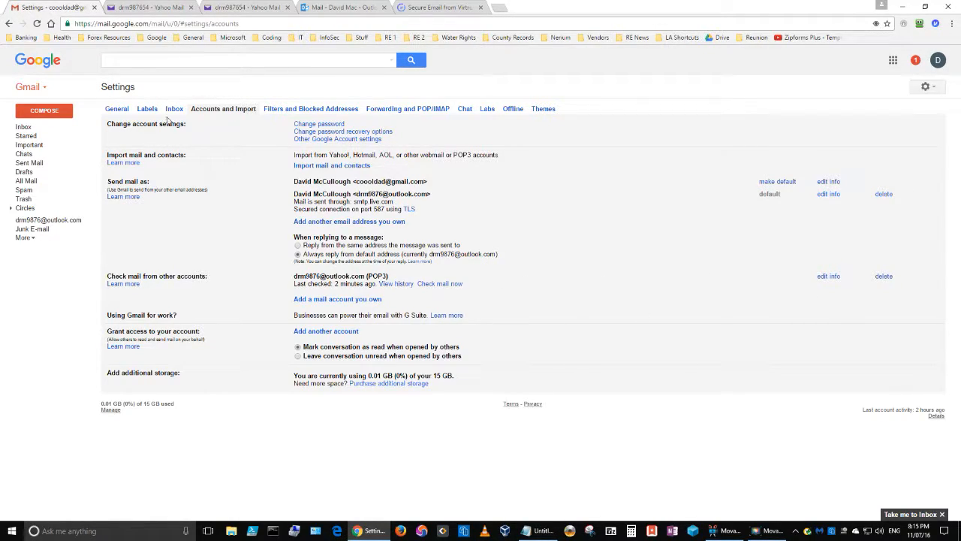
- Start a blank protected message, discard it, and return to the Yahoo Test Virtru email
{"action": "left_click", "coordinate": [20, 127]}
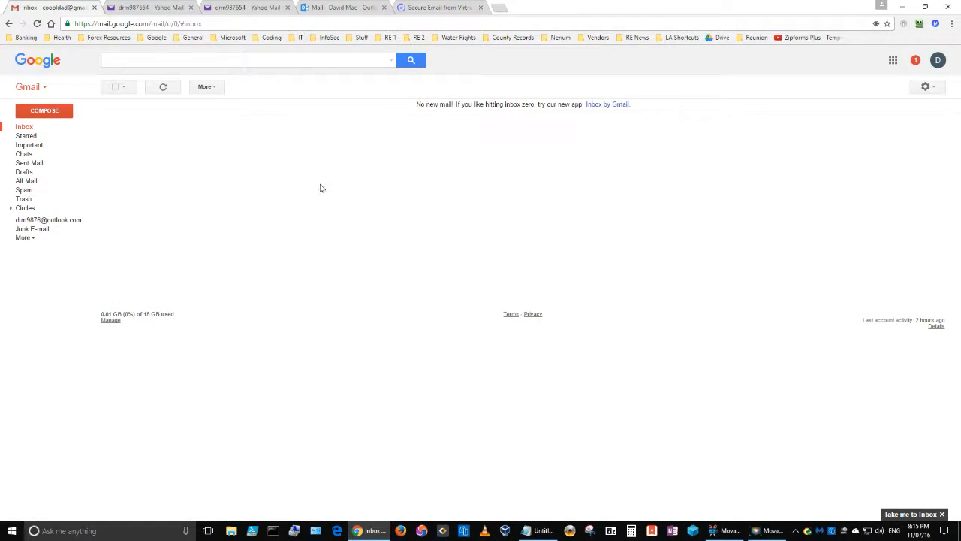
{"action": "left_click", "coordinate": [51, 114]}
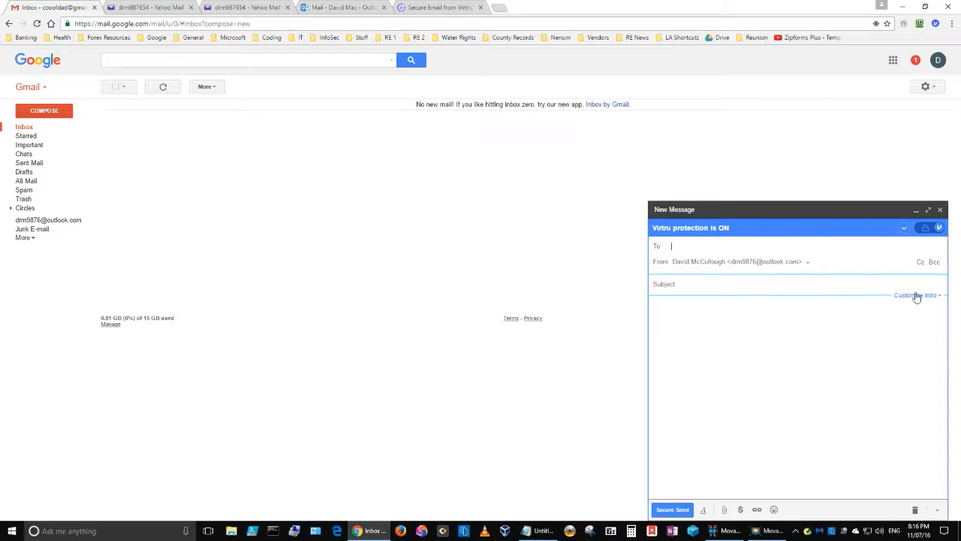
{"action": "left_click", "coordinate": [915, 509]}
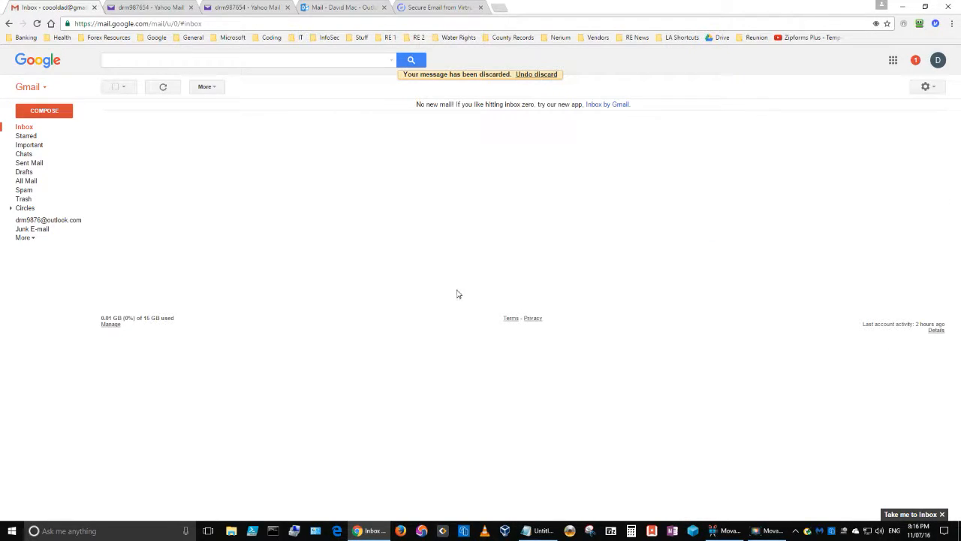
{"action": "left_click", "coordinate": [139, 9]}
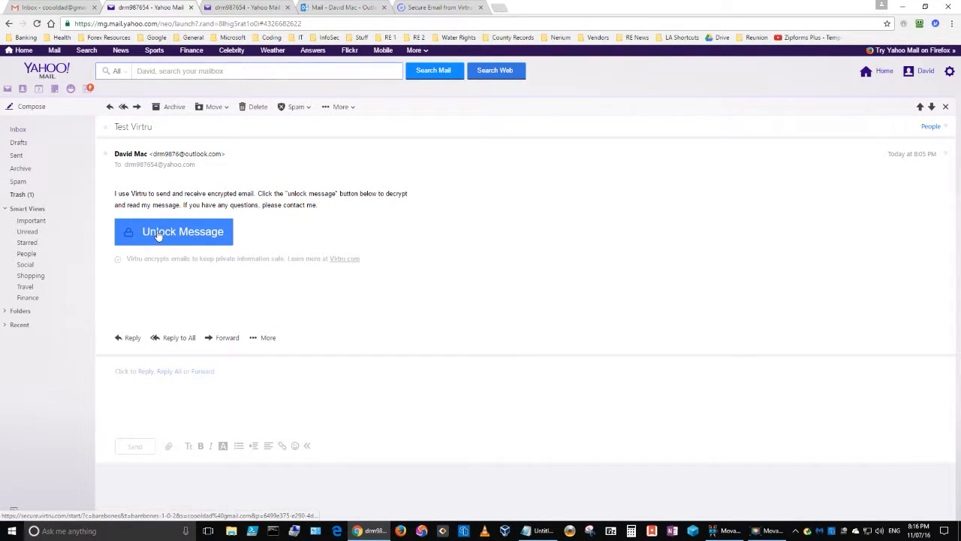
{"action": "left_click_drag", "start_coordinate": [116, 195], "coordinate": [379, 212]}
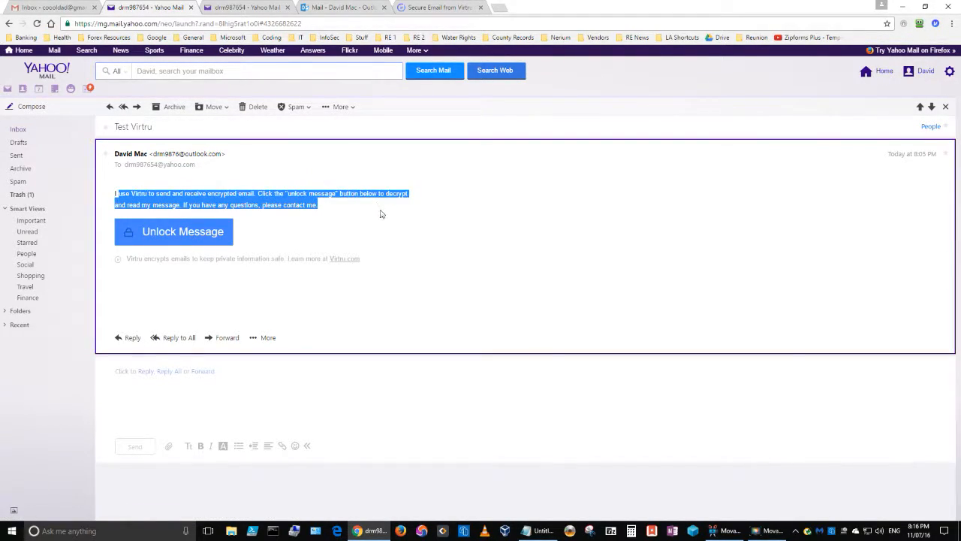
{"action": "left_click", "coordinate": [342, 236]}
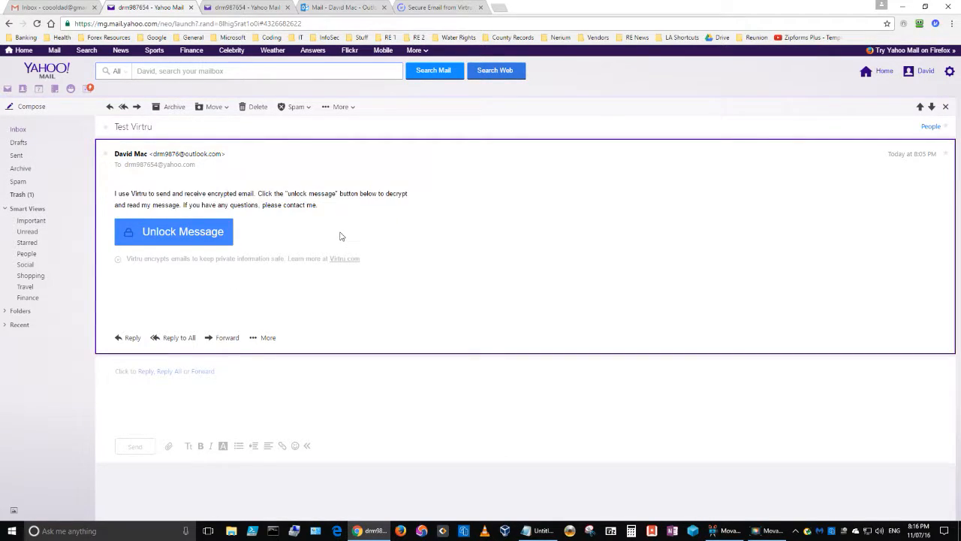
- Try unlocking via Secure Reader with the Yahoo account, then dismiss the 'request failed' alert
{"action": "left_click", "coordinate": [177, 234]}
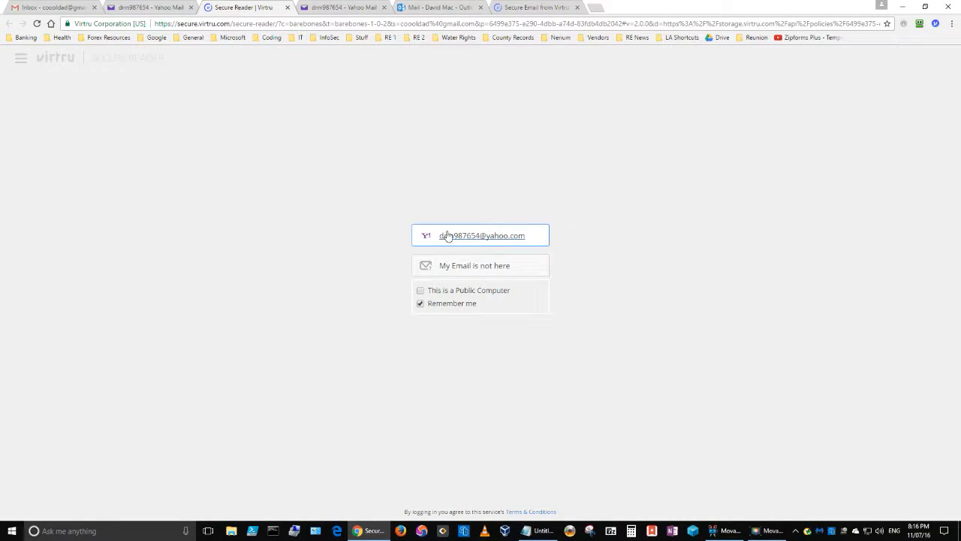
{"action": "left_click", "coordinate": [447, 235]}
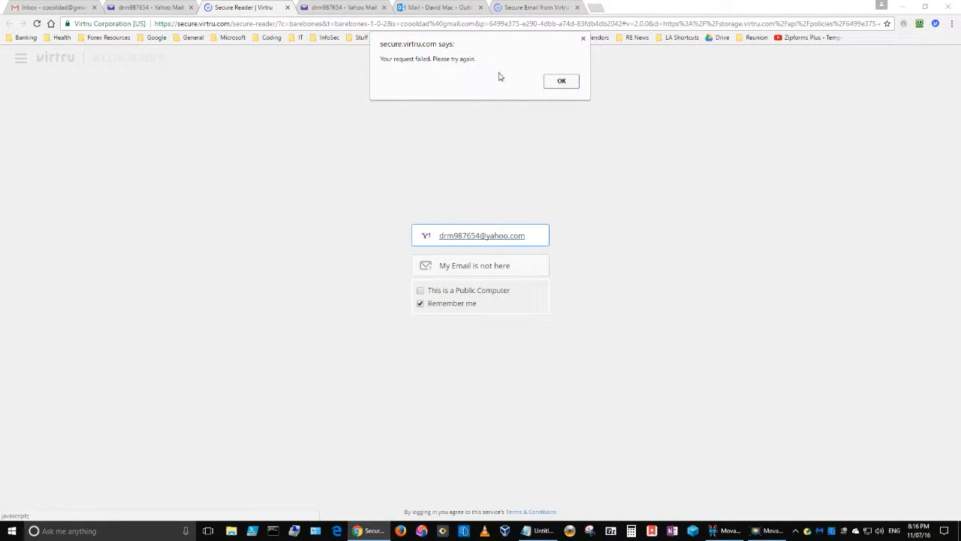
{"action": "left_click", "coordinate": [574, 86]}
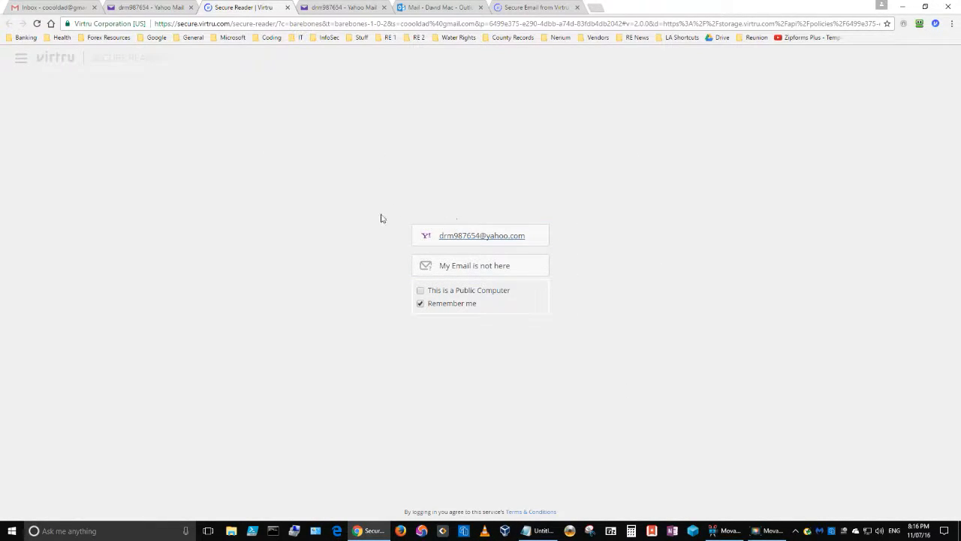
- Close Secure Reader and switch between Gmail and Yahoo, ending on the Yahoo Test Virtru email
{"action": "left_click", "coordinate": [286, 7]}
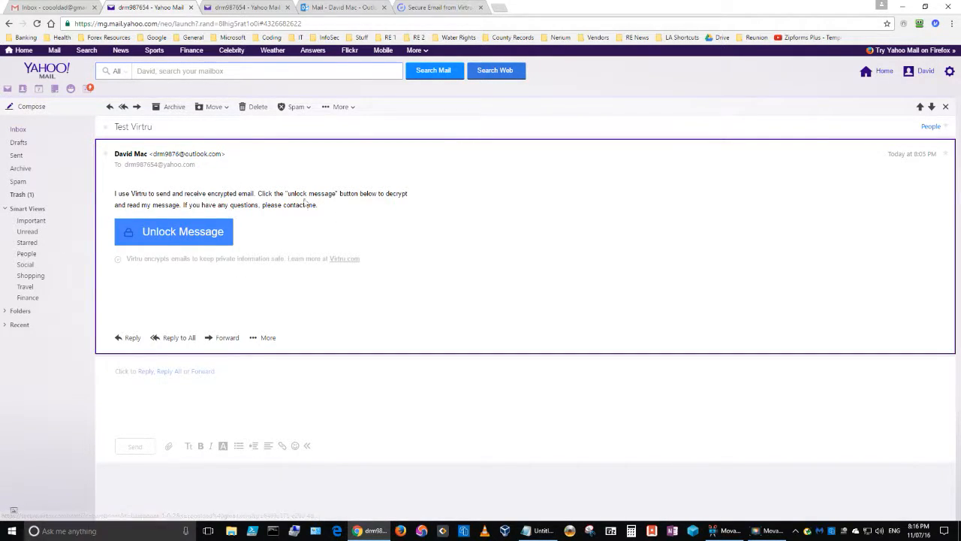
{"action": "left_click", "coordinate": [39, 9]}
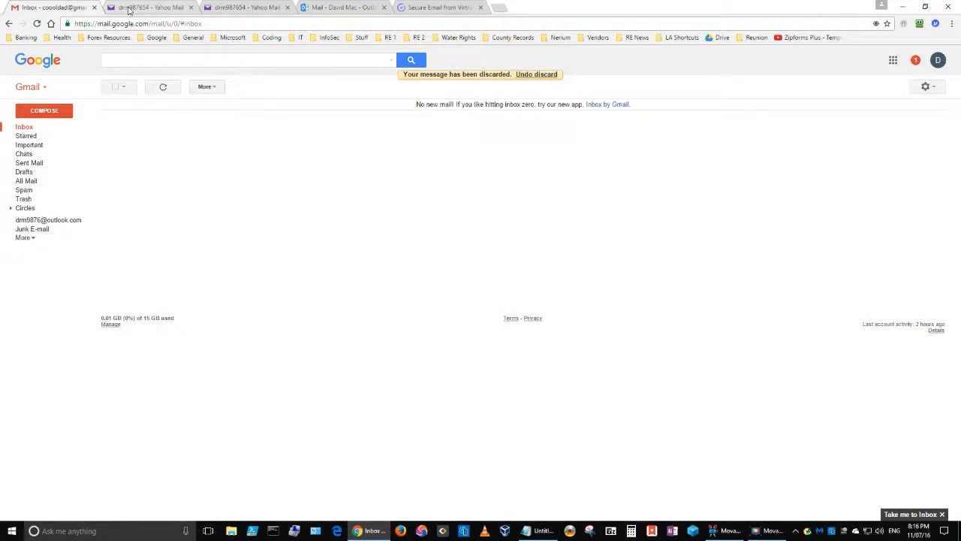
{"action": "left_click", "coordinate": [239, 7]}
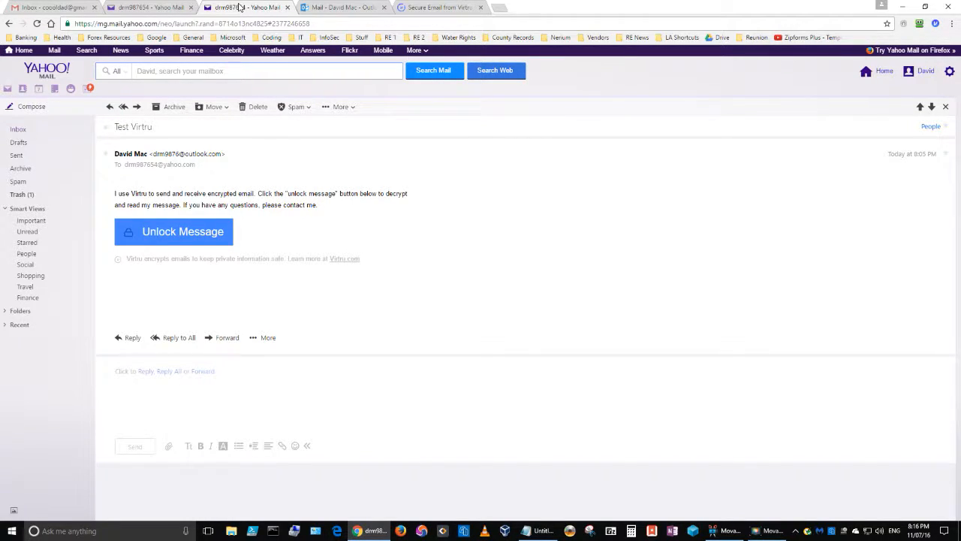
{"action": "left_click", "coordinate": [45, 7]}
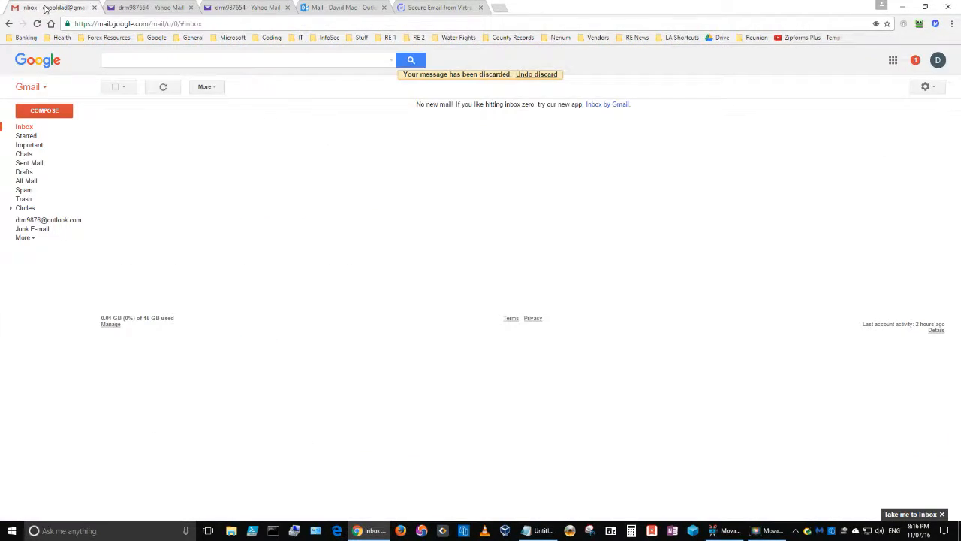
{"action": "left_click", "coordinate": [241, 7]}
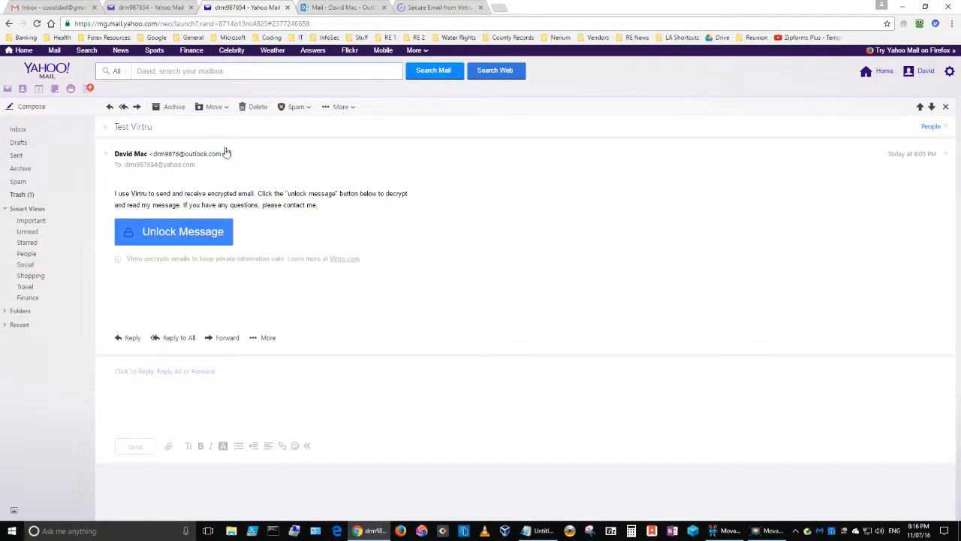